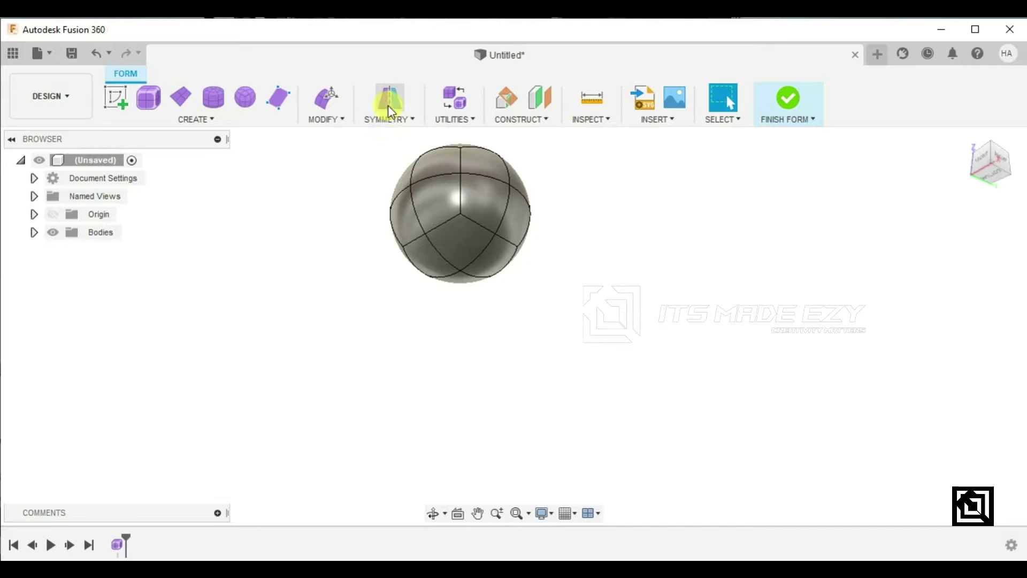
Set up internal mirror symmetry on the quadball using two adjacent lower faces.
left_click(454, 233)
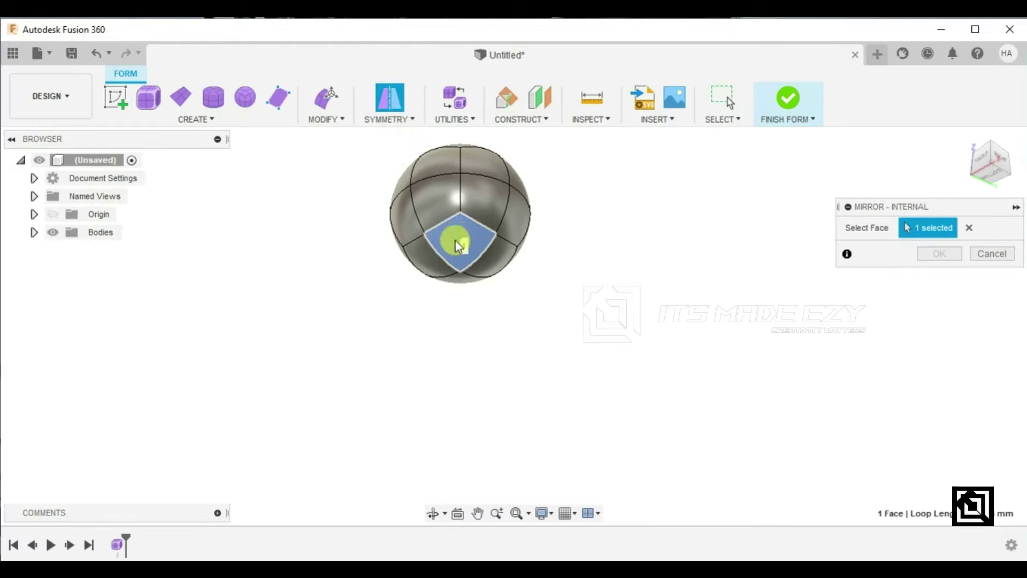
left_click(432, 258)
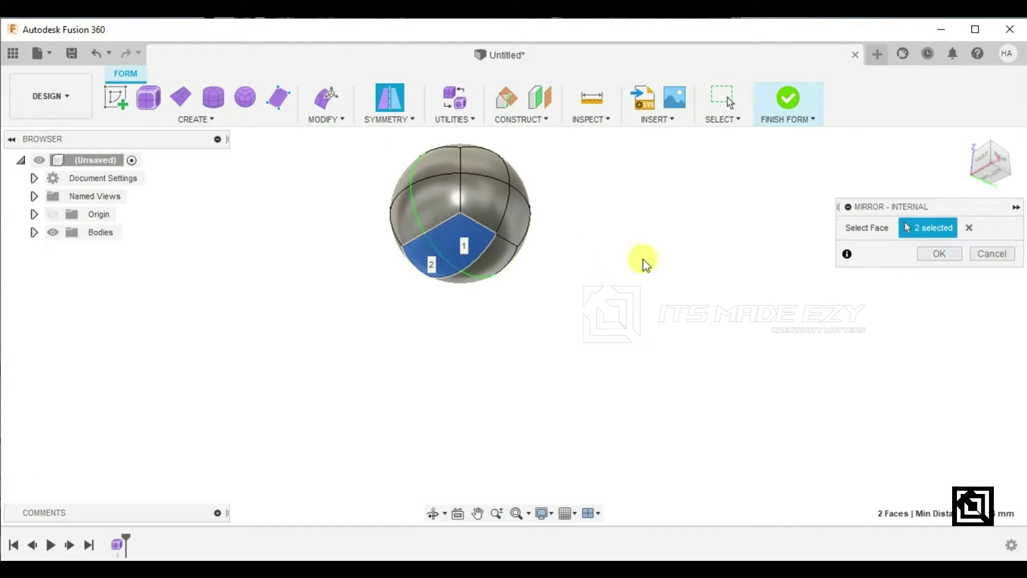
left_click(940, 254)
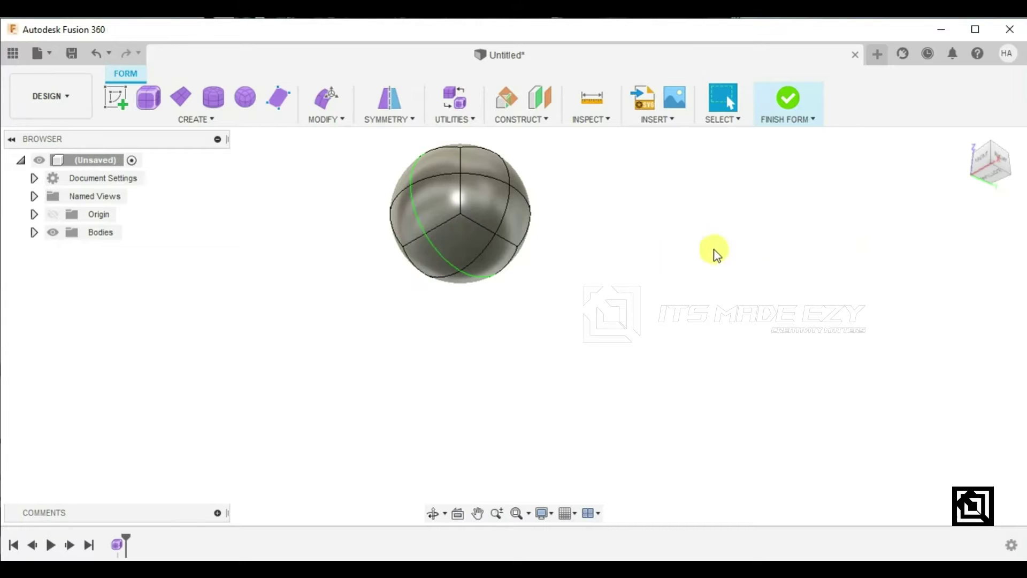
Move two neighbouring underside faces of the ball 20 mm upward with Edit Form to flatten its lower half.
left_click(476, 243)
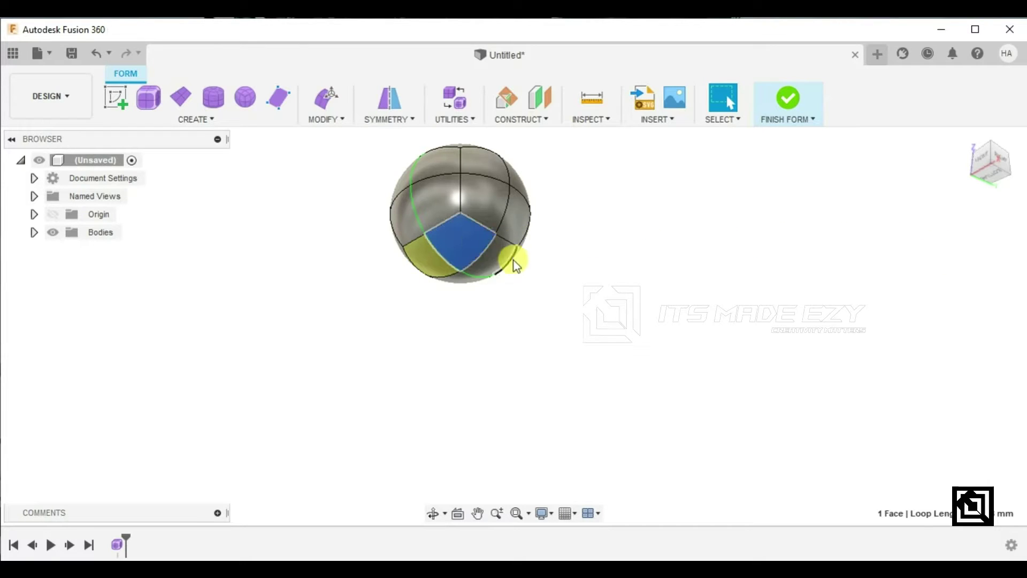
left_click(496, 267)
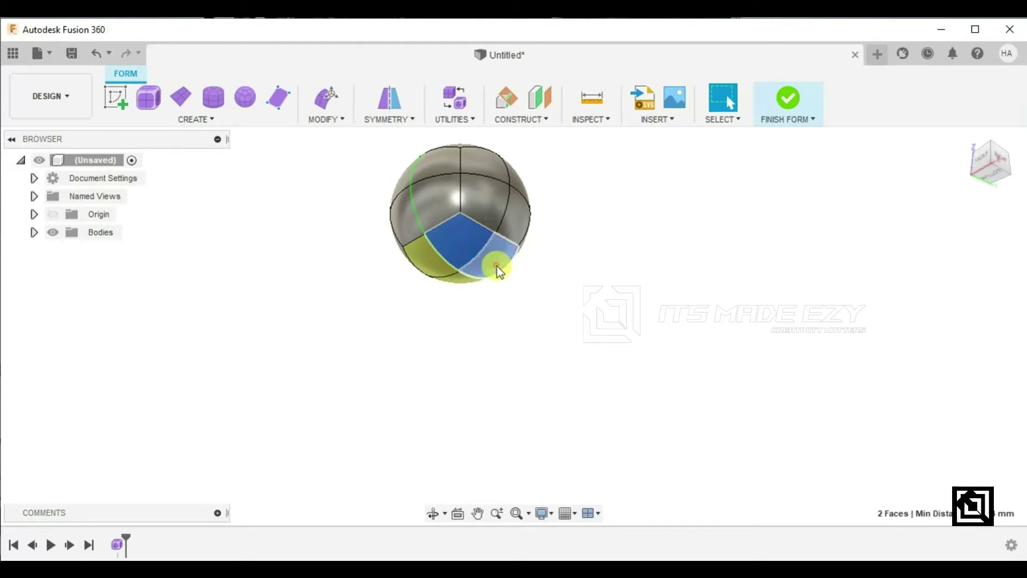
right_click(496, 267)
left_click(543, 246)
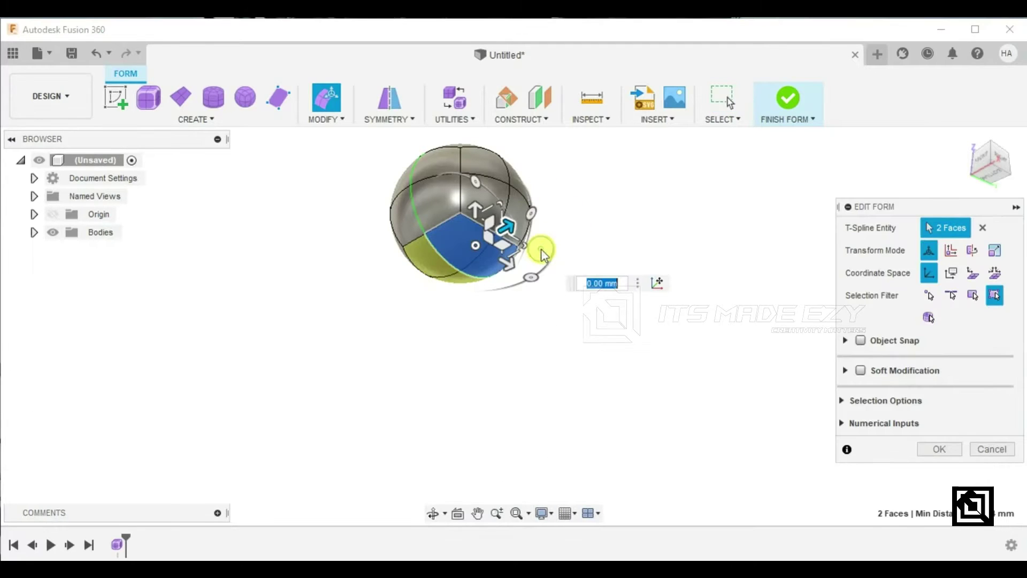
left_click_drag(475, 210, 474, 232)
scroll(454, 162, "up", 4)
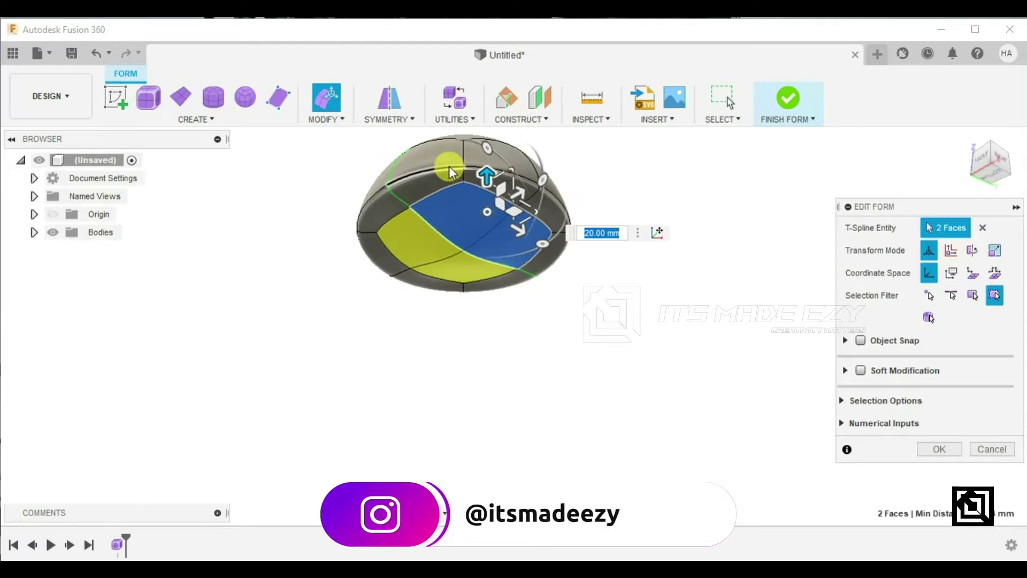
scroll(487, 390, "down", 2)
scroll(469, 240, "up", 5)
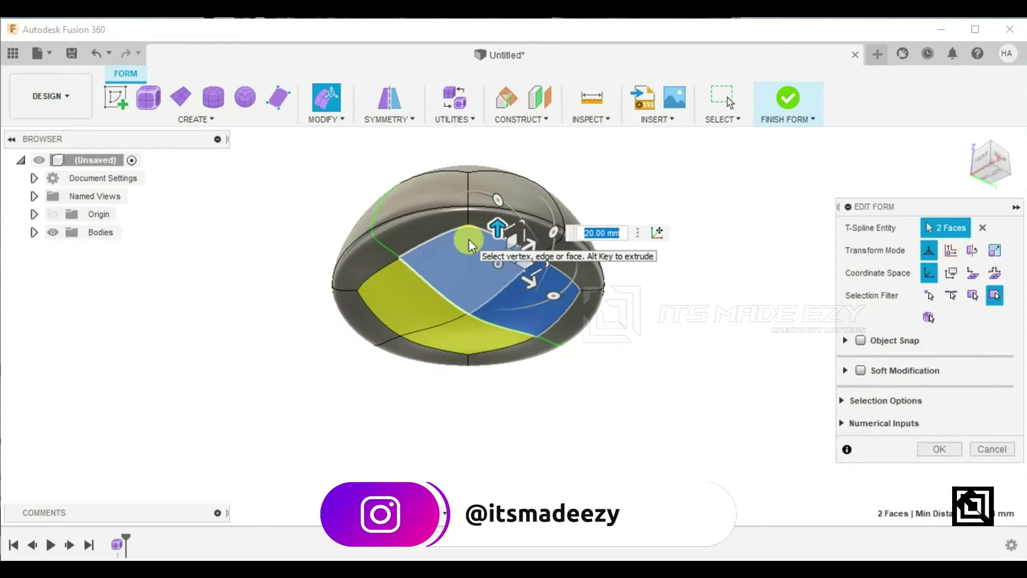
Raise the underside's centre vertex in several moves up towards the crown so the body becomes a hollow dome.
left_click(470, 333)
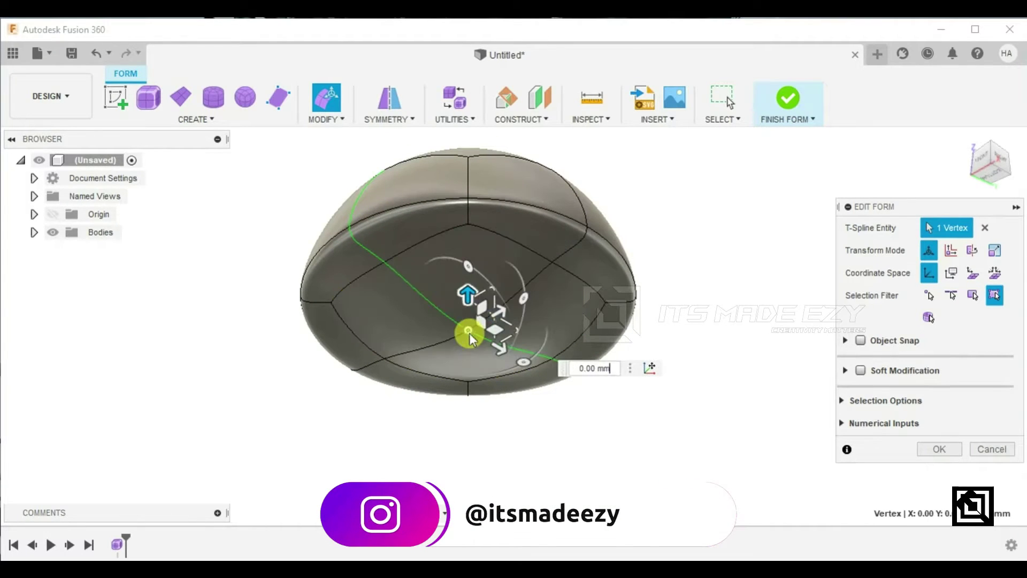
left_click_drag(468, 296, 471, 206)
middle_click_drag(435, 291, 396, 384, "shift")
left_click_drag(447, 221, 447, 156)
middle_click_drag(397, 310, 422, 228, "shift")
left_click_drag(446, 161, 448, 95)
scroll(445, 353, "down", 2)
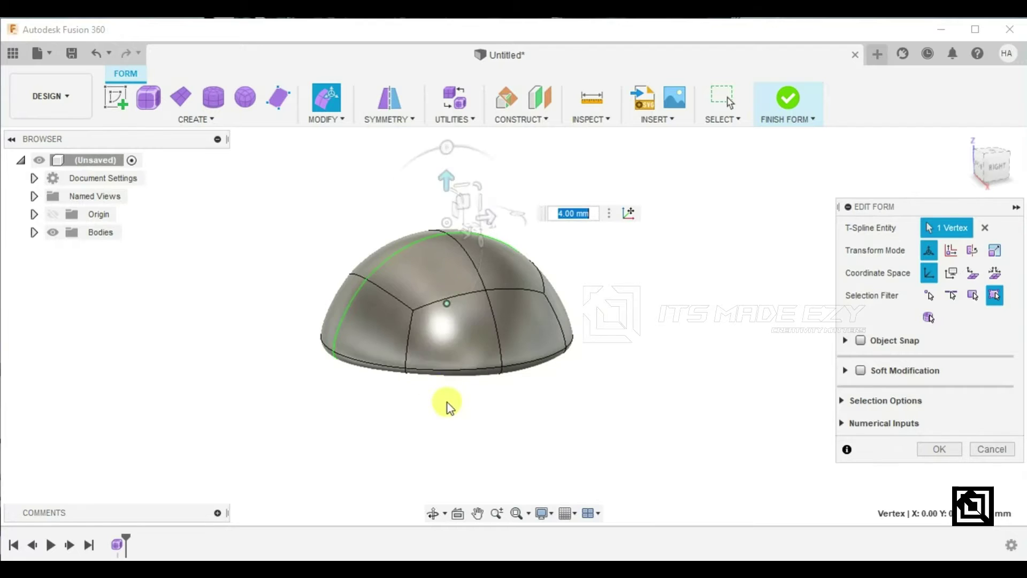
middle_click_drag(447, 403, 396, 396, "shift")
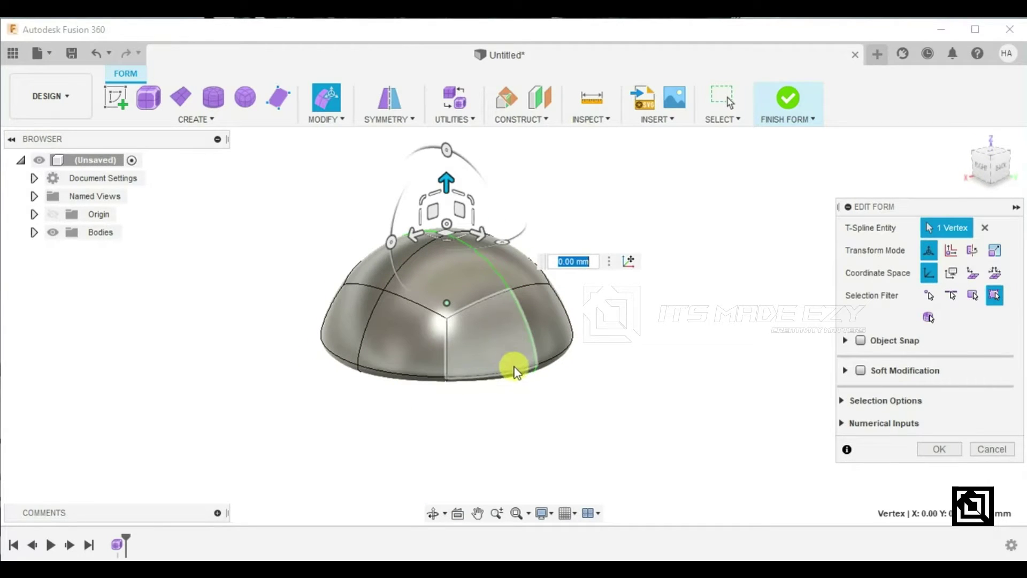
Pull the rim vertex at one end of the symmetry line outward to start the cap's brim.
left_click(537, 367)
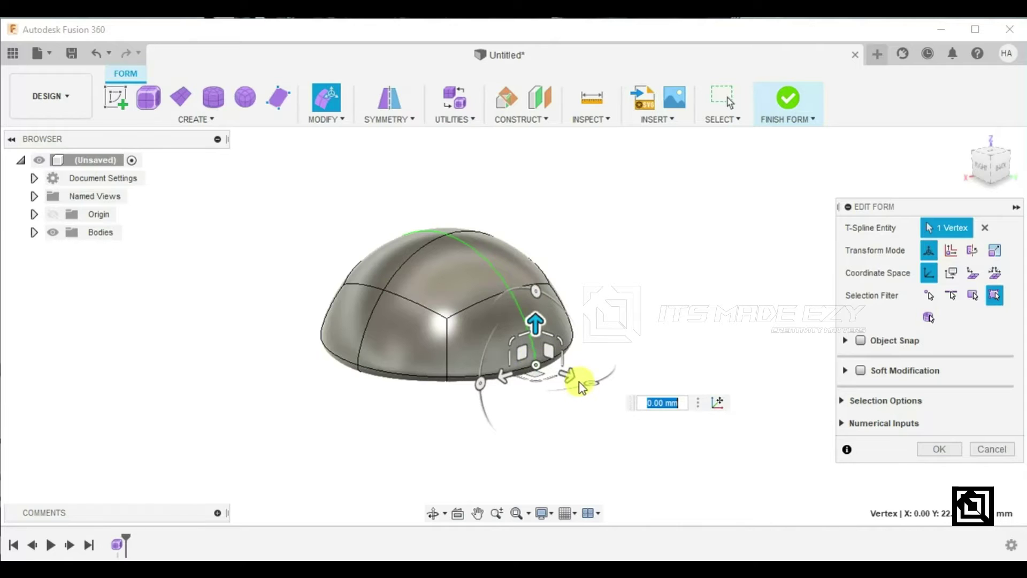
left_click_drag(571, 381, 658, 416)
middle_click_drag(477, 425, 550, 452, "shift")
Push the rim vertex at the end opposite the brim inward along the symmetry axis.
left_click(312, 371)
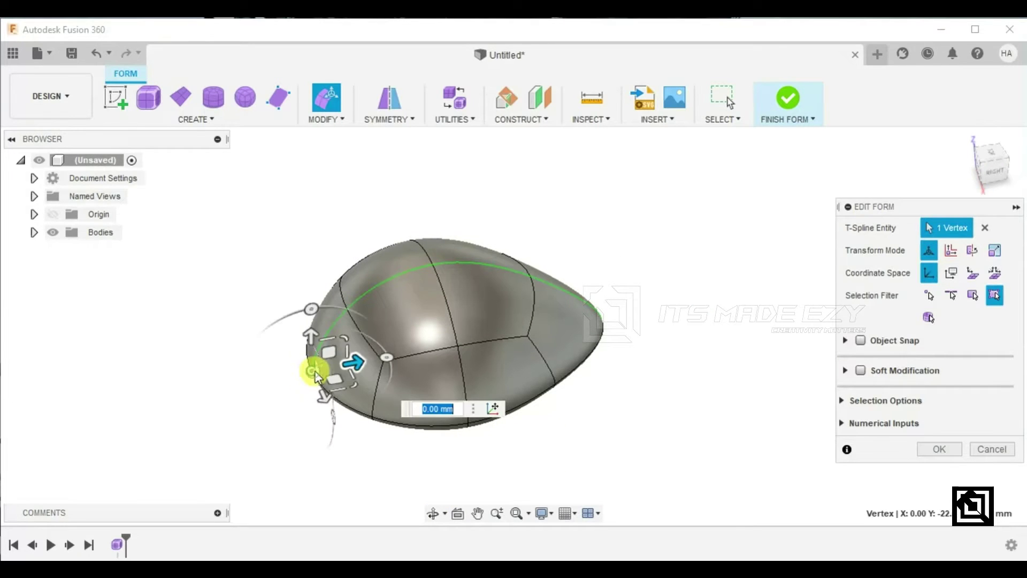
left_click_drag(361, 364, 395, 344)
middle_click_drag(315, 412, 243, 385, "shift")
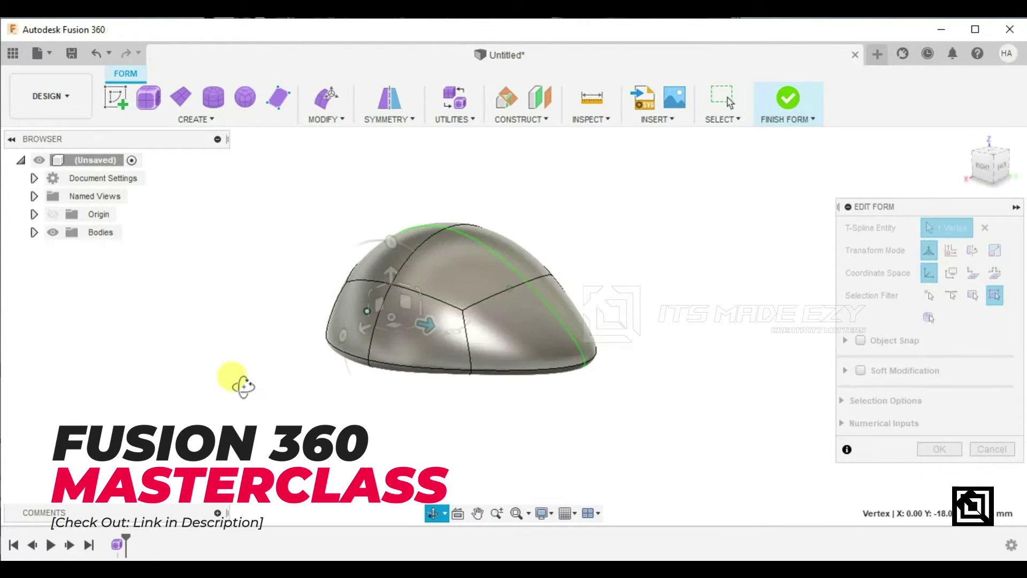
middle_click_drag(471, 371, 391, 471, "shift")
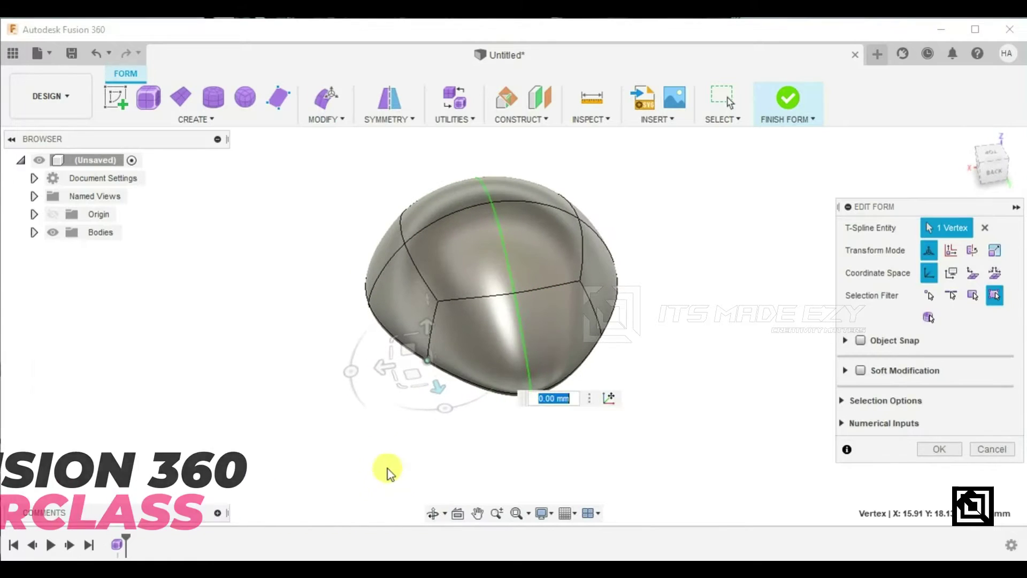
mouse_move(369, 372)
left_mouse_down()
mouse_move(343, 377)
mouse_move(375, 375)
left_mouse_up()
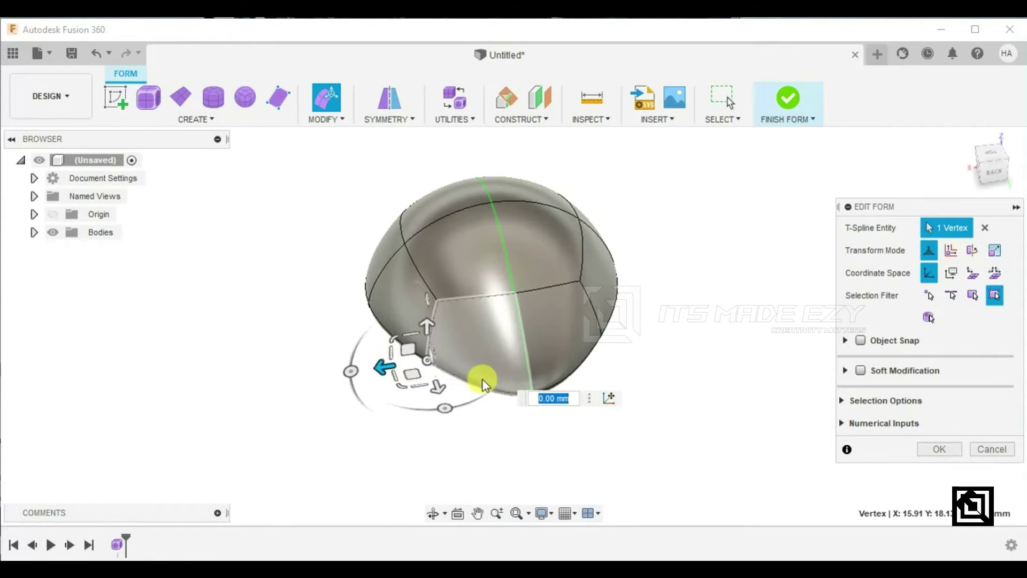
Finish the form edit and subdivide the brim-side face beside the symmetry line, using the Simple insert mode.
left_click(497, 373)
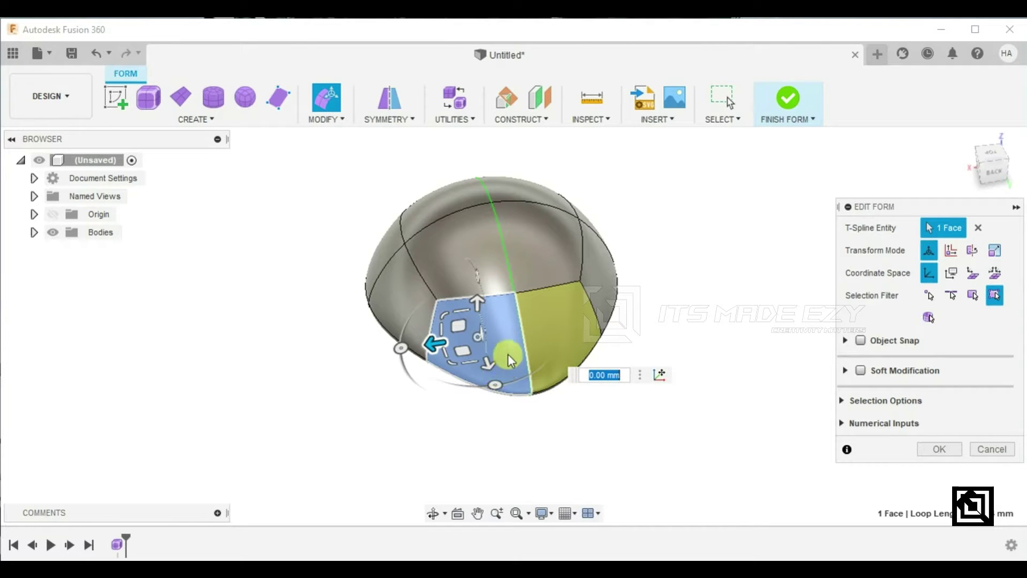
right_click(509, 356)
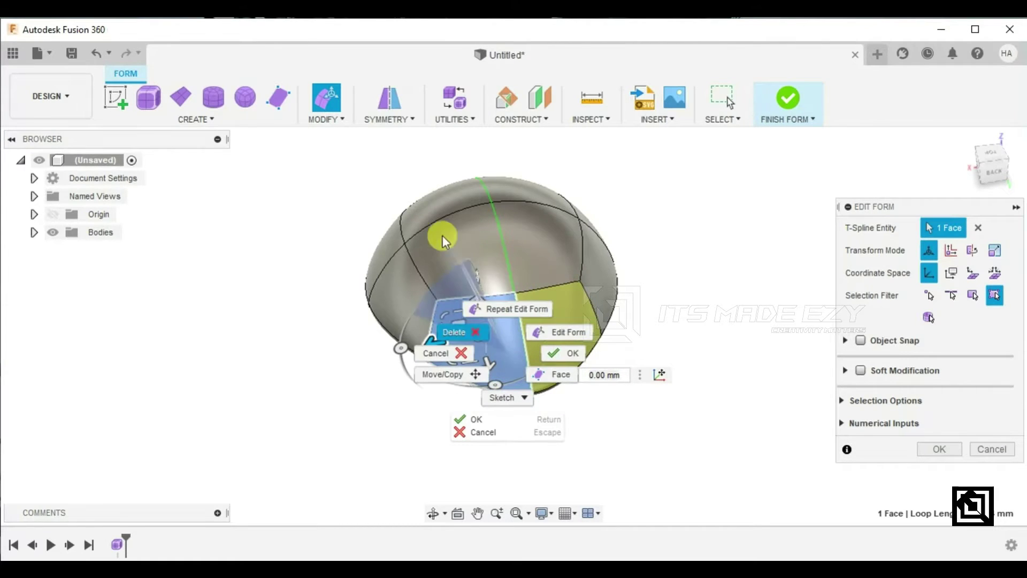
left_click(346, 123)
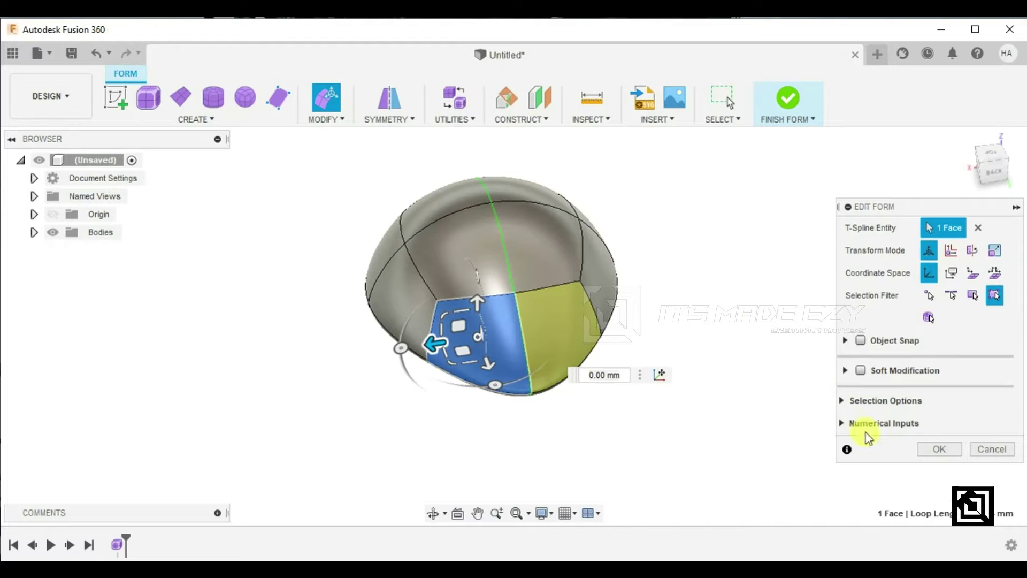
left_click(938, 450)
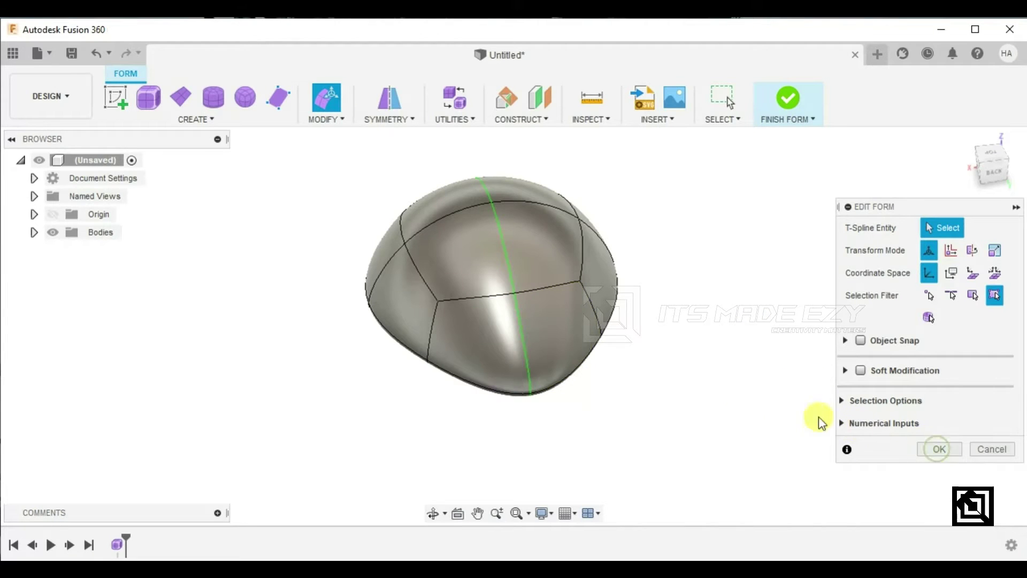
left_click(353, 125)
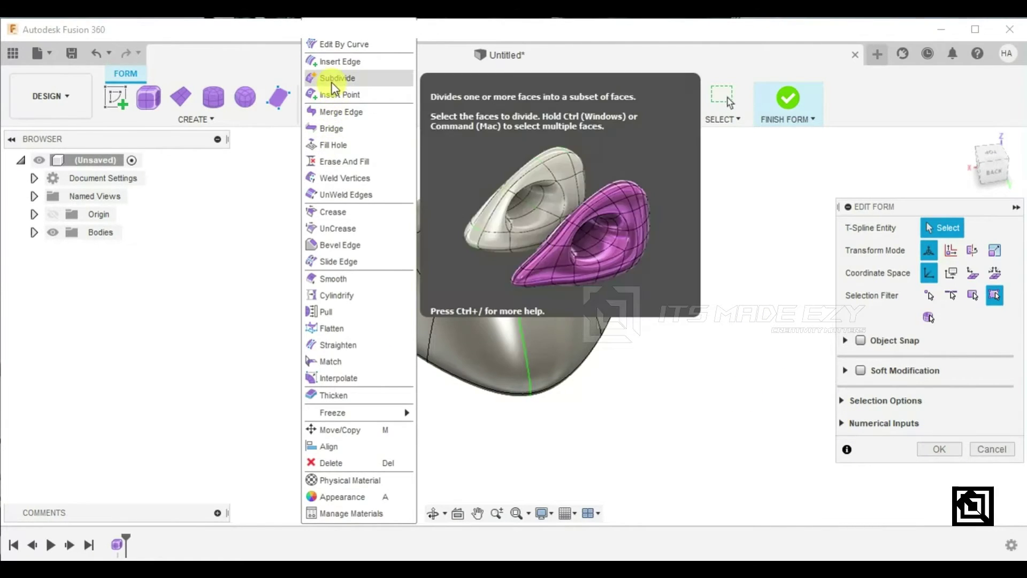
left_click(334, 79)
left_click(496, 332)
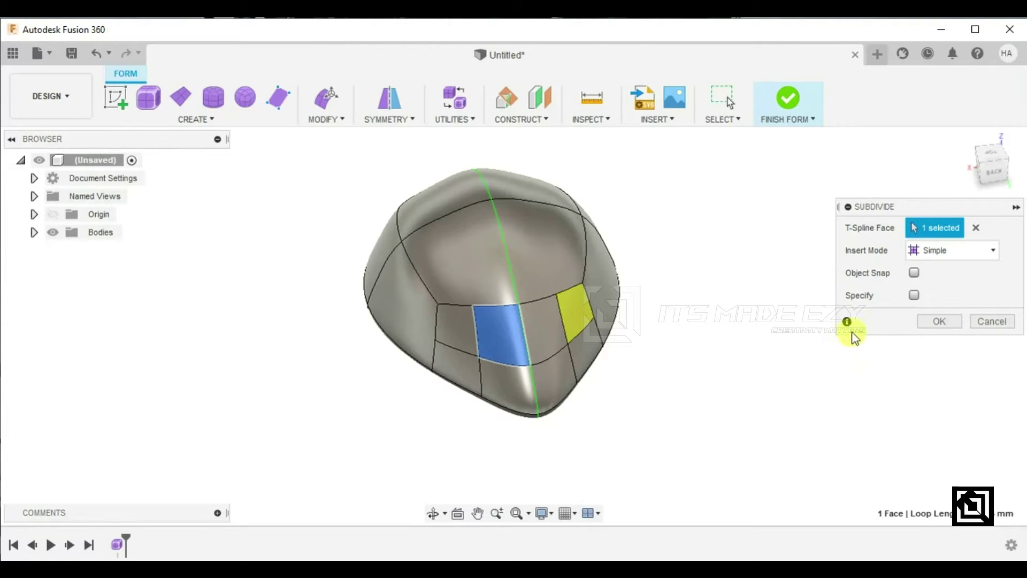
left_click(939, 321)
Move the rear rim vertex on the symmetry line slightly outward and upward with Edit Form.
middle_click_drag(641, 390, 768, 356, "shift")
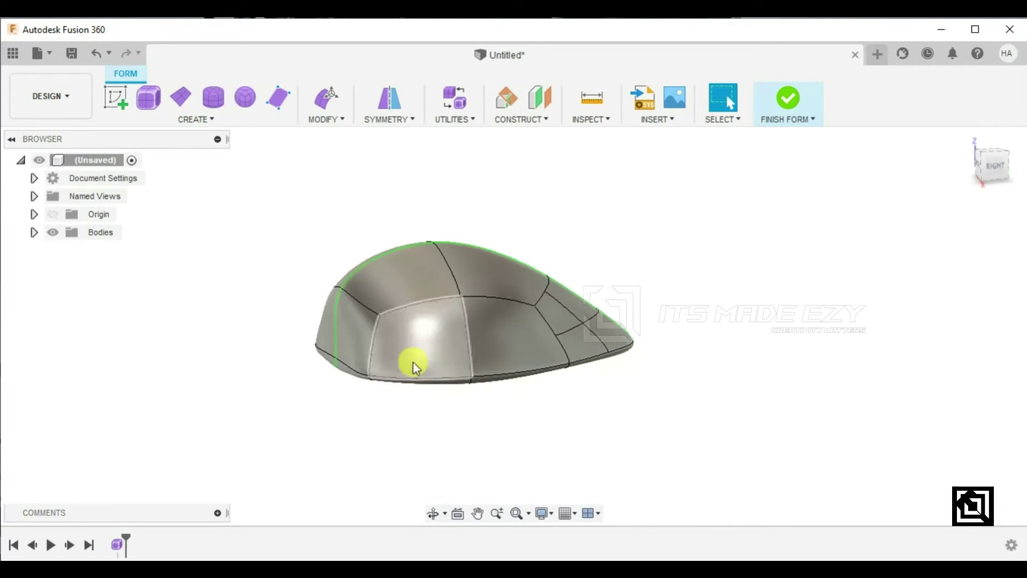
right_click(337, 363)
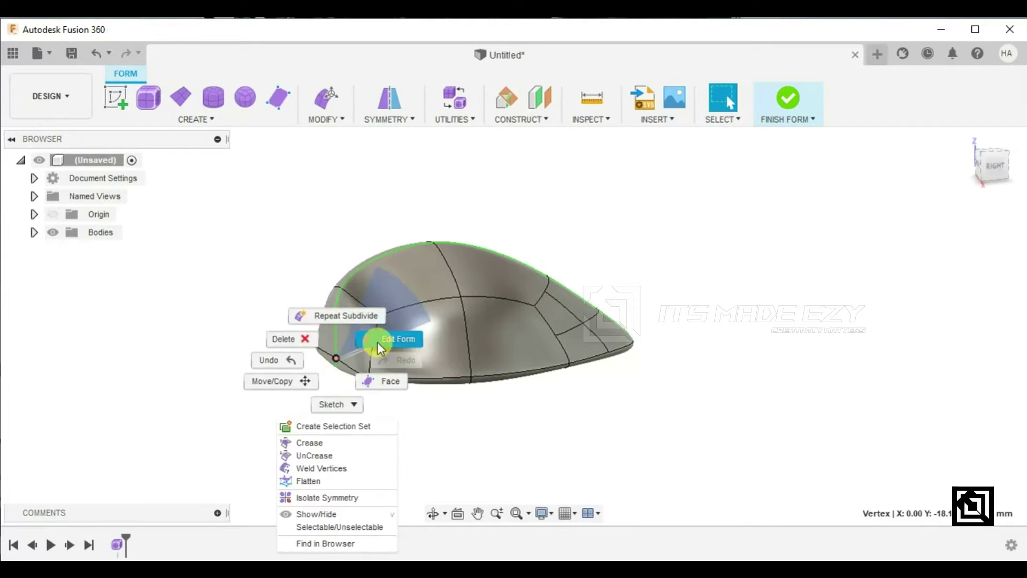
left_click(369, 339)
left_click_drag(356, 347, 334, 338)
middle_click_drag(313, 406, 287, 396, "shift")
Move the symmetry-line vertex in the middle of the subdivided brim area down and inward to define the crown-to-brim transition.
scroll(605, 327, "up", 5)
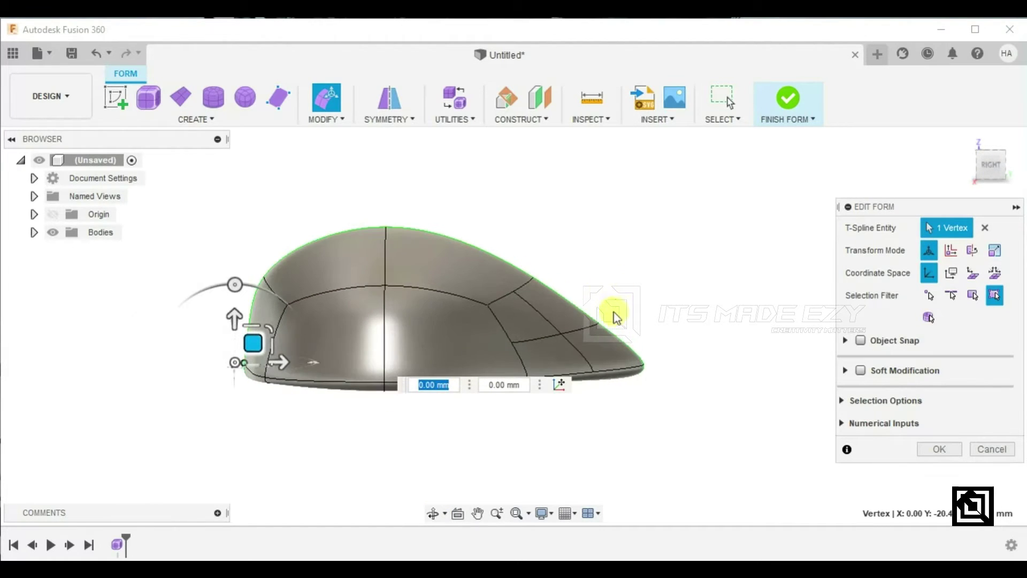
left_click(596, 325)
left_click_drag(613, 299, 545, 349)
middle_click_drag(553, 422, 371, 395, "shift")
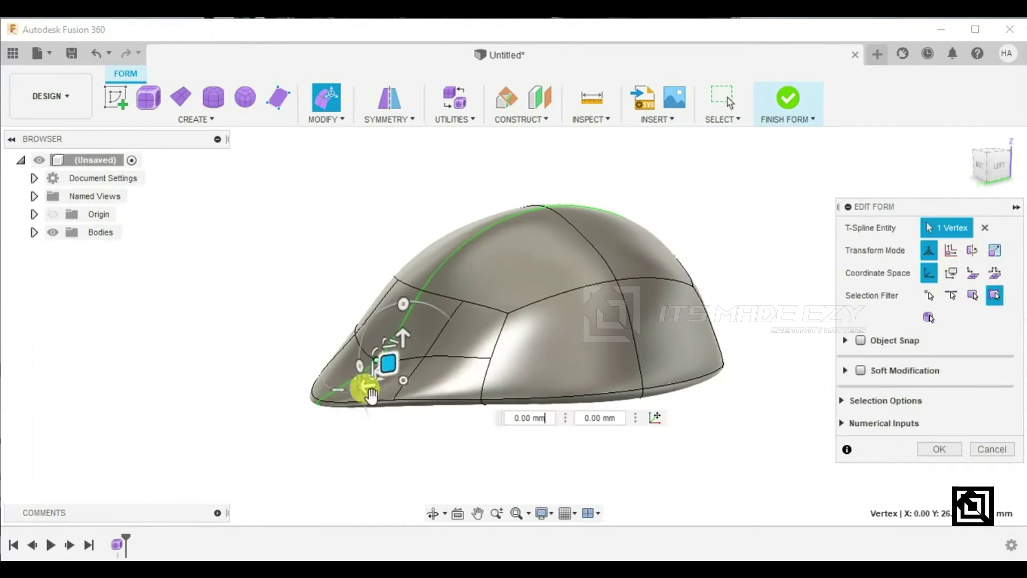
mouse_move(428, 355)
left_mouse_down()
mouse_move(410, 349)
mouse_move(422, 378)
mouse_move(434, 372)
left_mouse_up()
middle_click_drag(399, 405, 371, 396, "shift")
Pull the edge at the brim's tip forward to lengthen the brim.
left_click(311, 393)
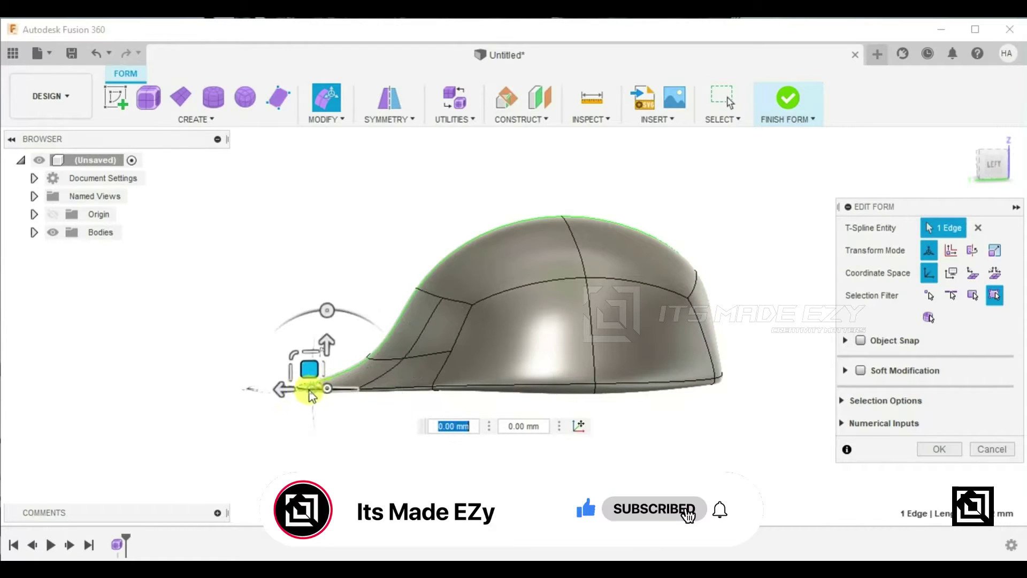
left_click_drag(310, 370, 219, 363)
middle_click_drag(271, 436, 399, 458, "shift")
Widen the brim by adjusting its side edge and pulling the vertex near its front corner outward.
left_click(405, 435)
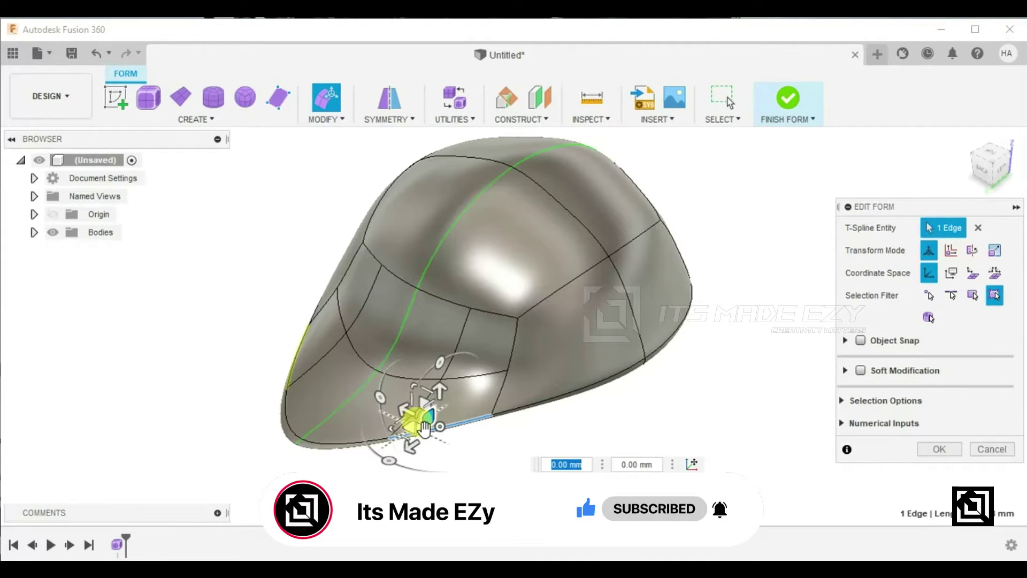
left_click_drag(407, 416, 416, 425)
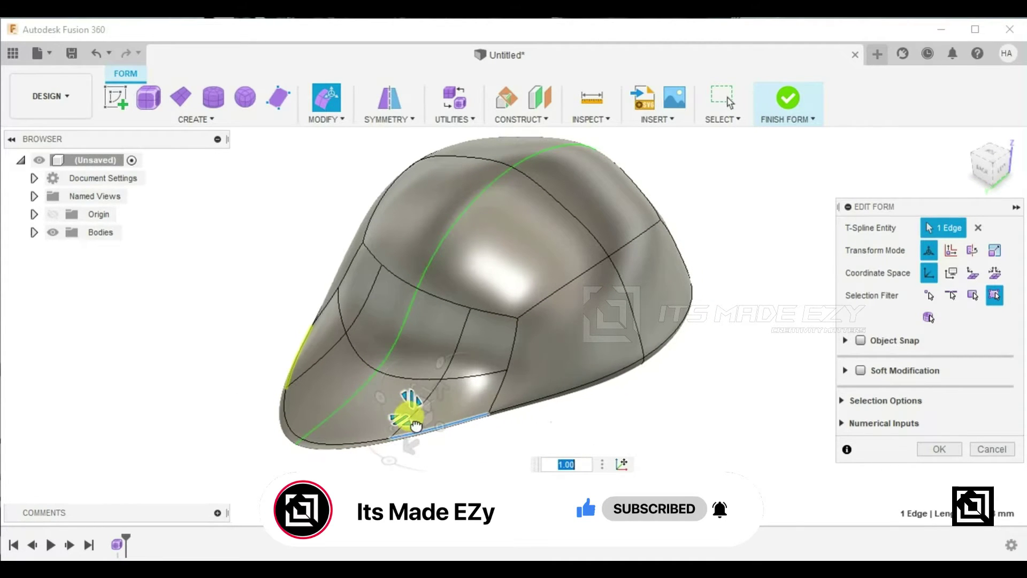
middle_click_drag(390, 471, 445, 489, "shift")
left_click(585, 399)
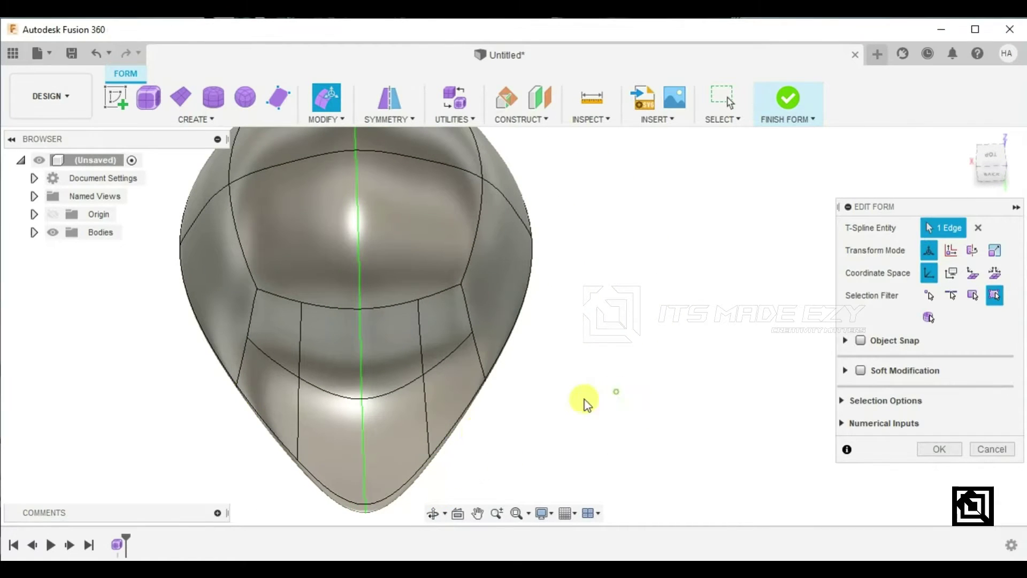
left_click(428, 455)
left_click_drag(386, 460, 514, 462)
middle_click_drag(428, 387, 445, 406, "shift")
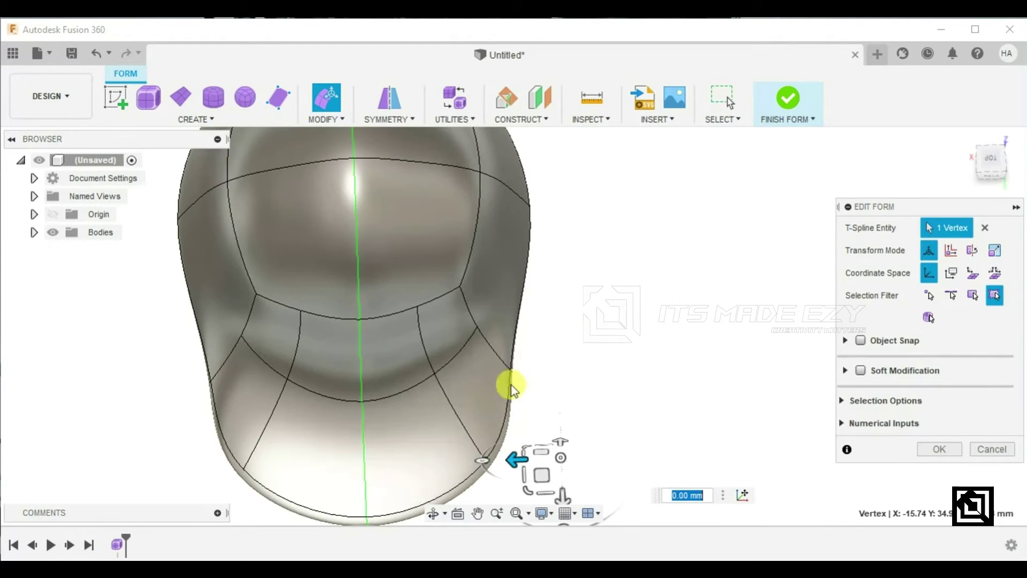
Move the brim's side edge 4 mm inward and pull its front tip vertex 5 mm back towards the crown.
left_click(508, 405)
left_click_drag(447, 423, 413, 416)
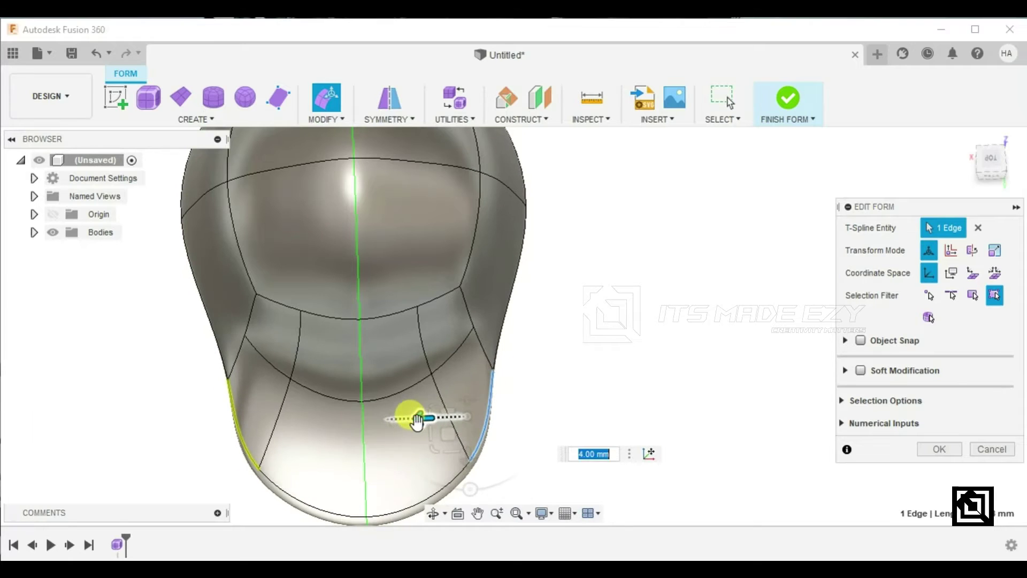
left_click(371, 519)
scroll(369, 397, "down", 3)
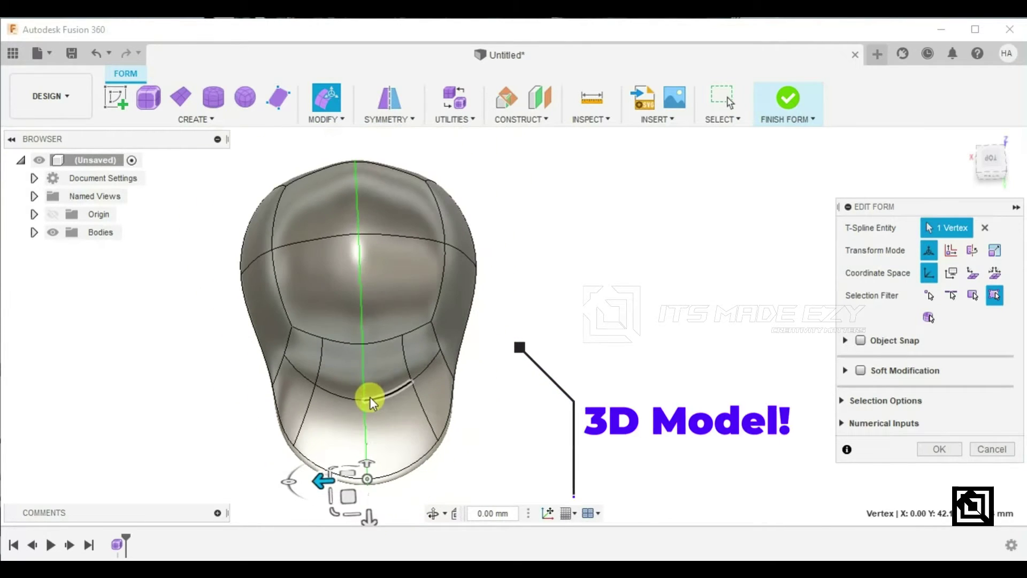
left_click_drag(369, 519, 369, 499)
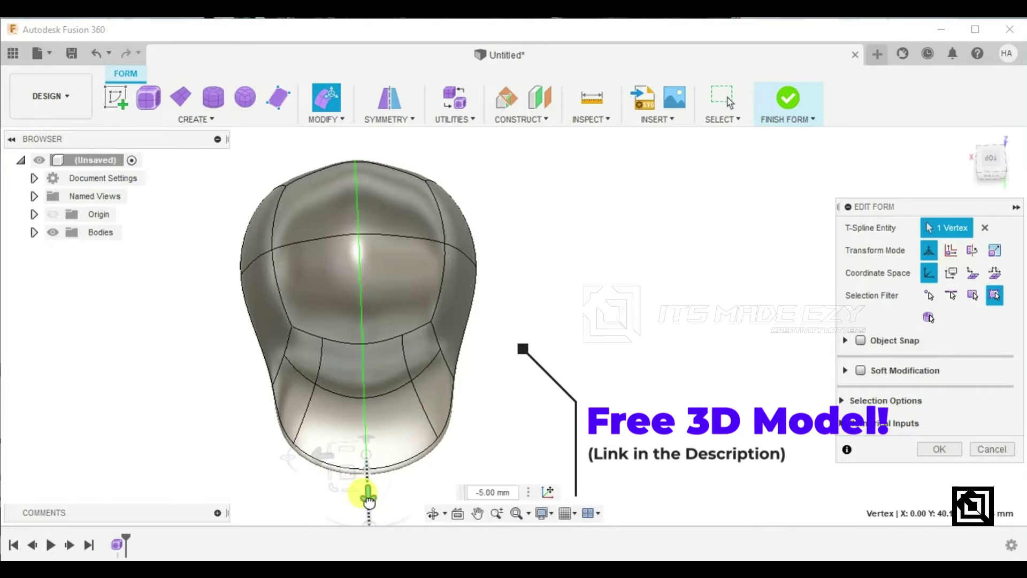
middle_click_drag(530, 391, 524, 423, "shift")
Move the crown's side vertex 5 mm inward and shift the brim's lengthwise edge about 4.2 mm inward and 6.1 mm forward.
left_click(478, 238)
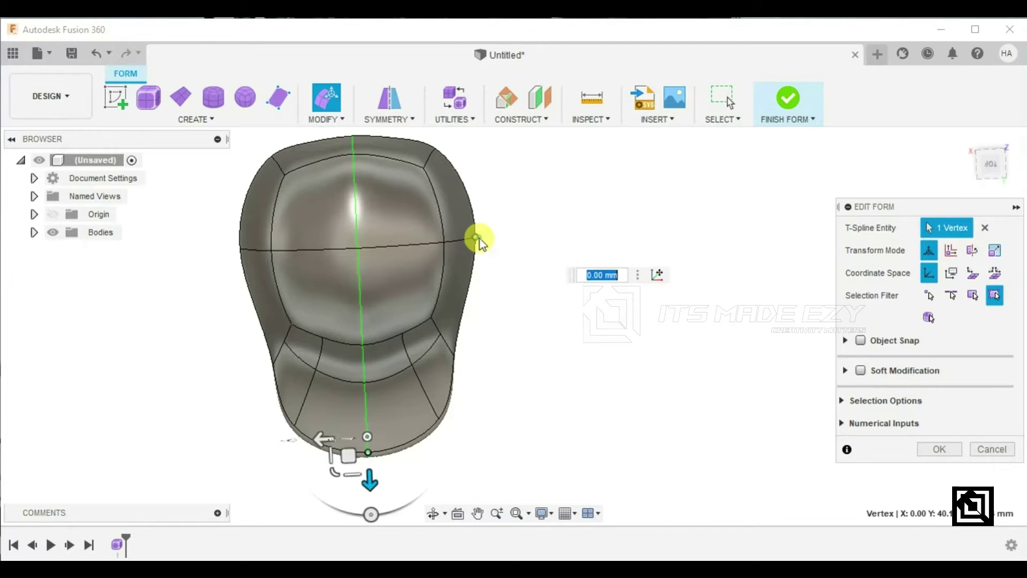
left_click_drag(426, 244, 414, 243)
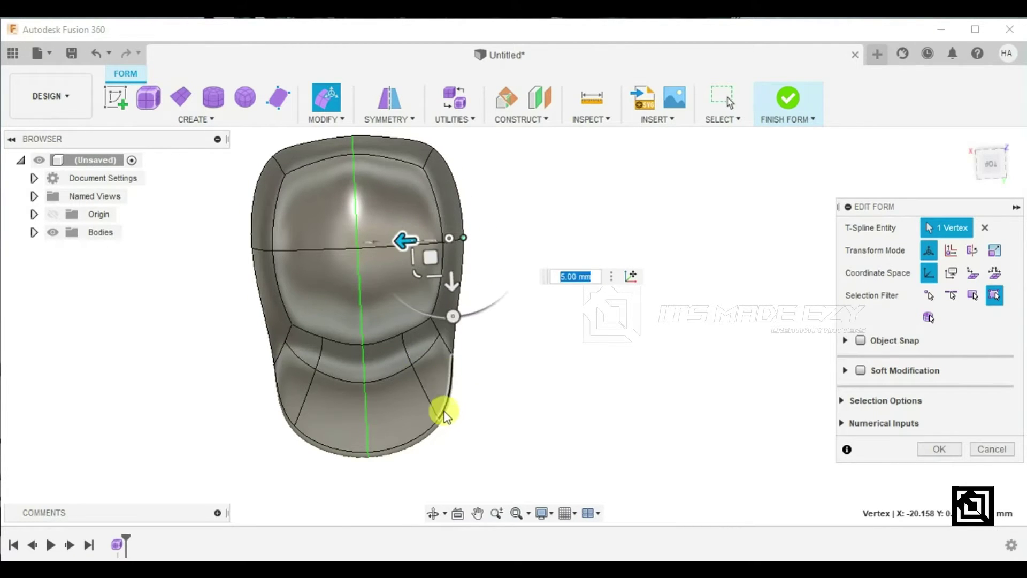
left_click(428, 408)
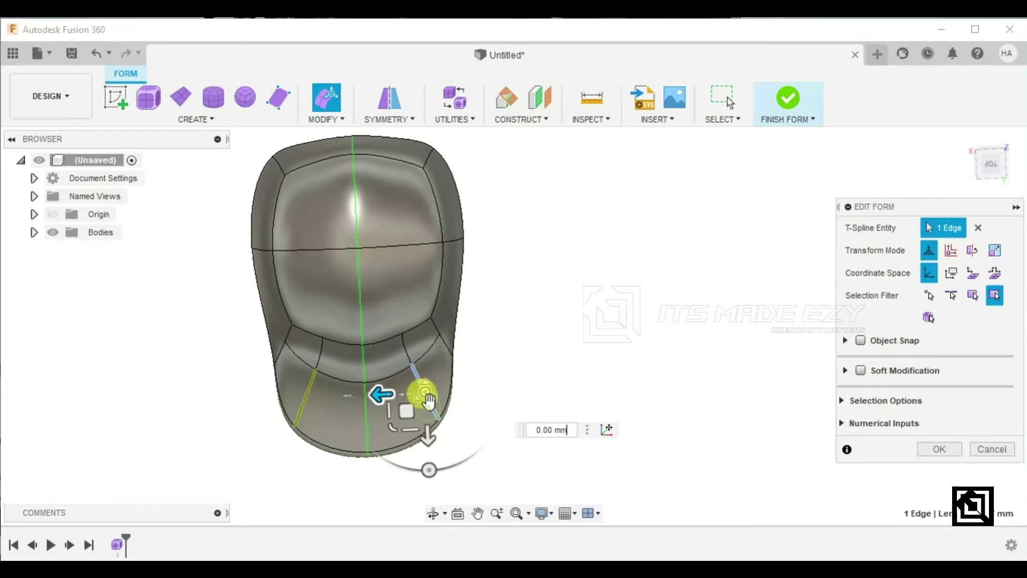
left_click_drag(369, 397, 351, 399)
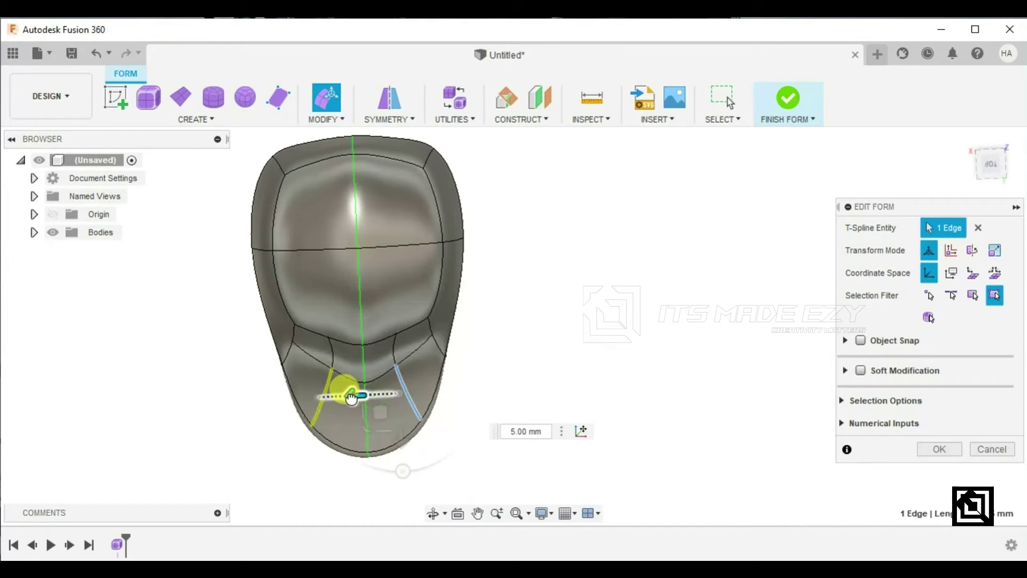
left_click_drag(403, 407, 387, 444)
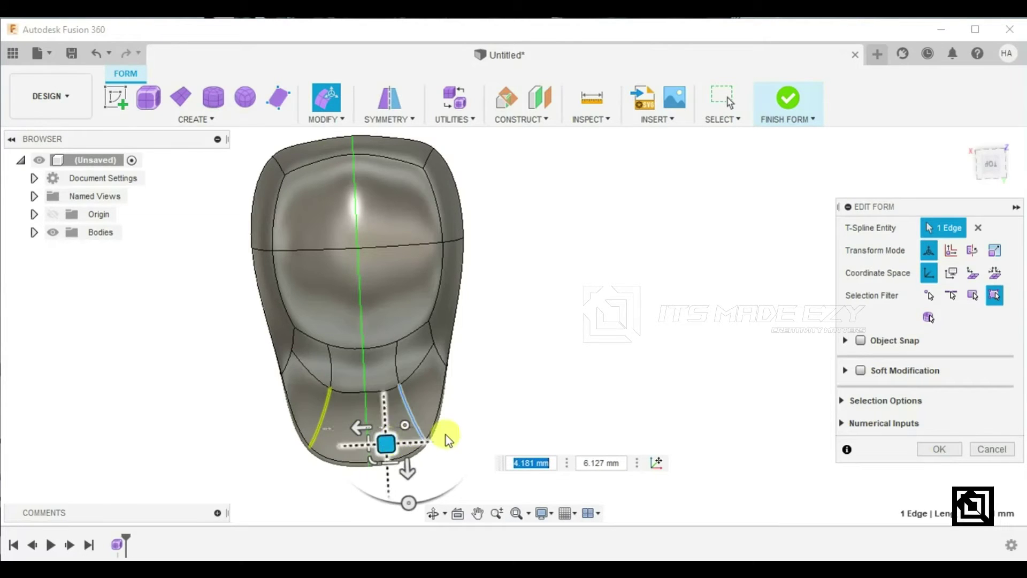
Move the side edge of the crown-to-brim transition about 2.2 mm back towards the crown and its middle edge about 6.8 mm back.
left_click(407, 381)
left_click_drag(395, 378, 388, 383)
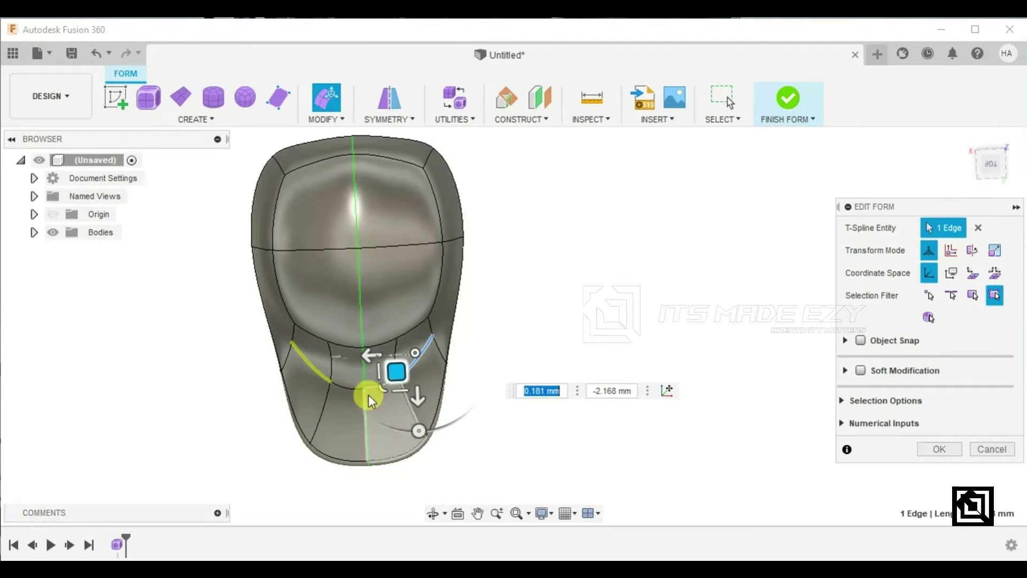
left_click(361, 384)
left_click_drag(333, 399, 319, 370)
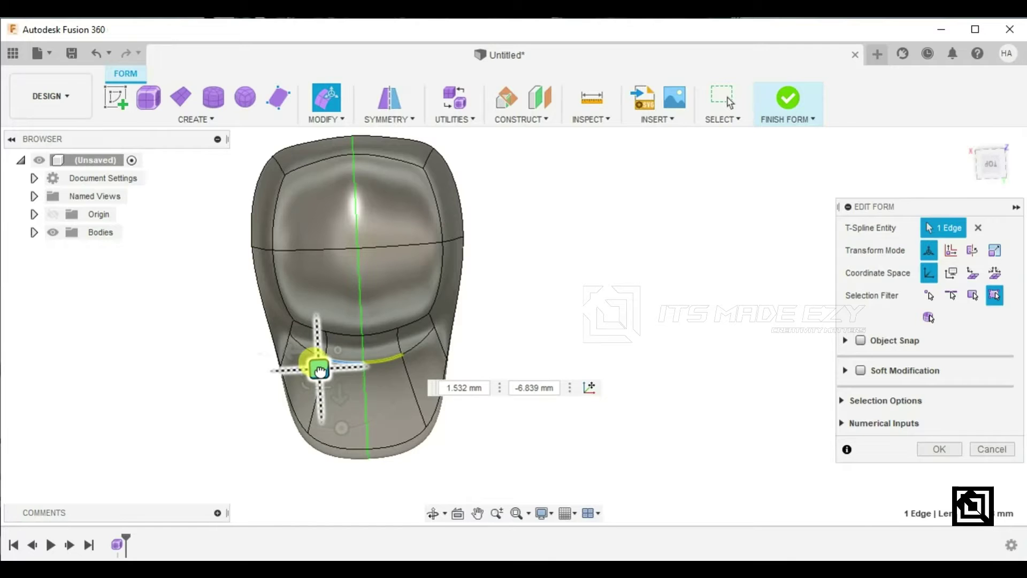
left_click(510, 317)
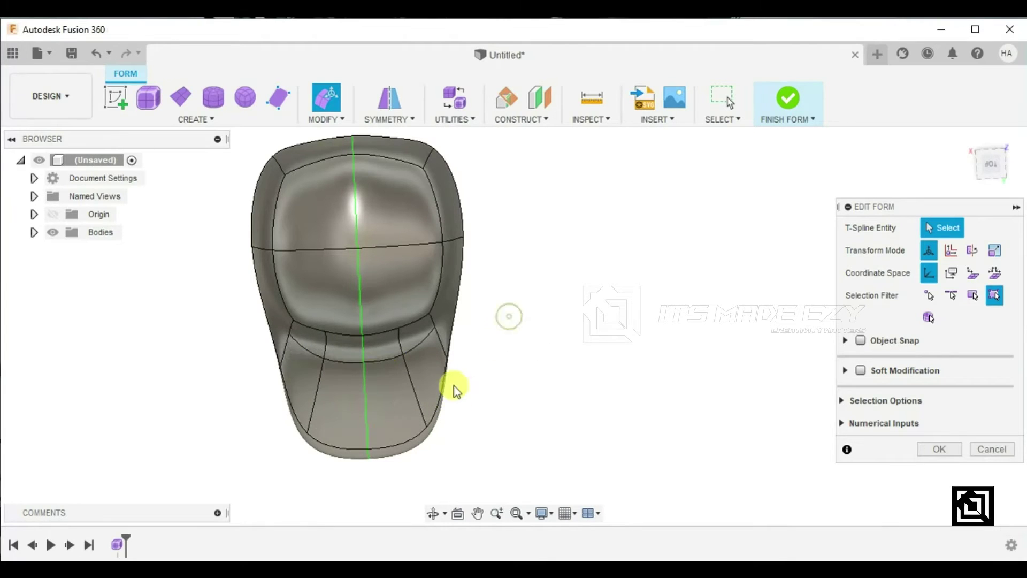
Move the brim's front edge about 6.6 mm back towards the crown and the crown's side vertex about 2 mm further inward.
left_click(402, 444)
left_click_drag(378, 455, 396, 426)
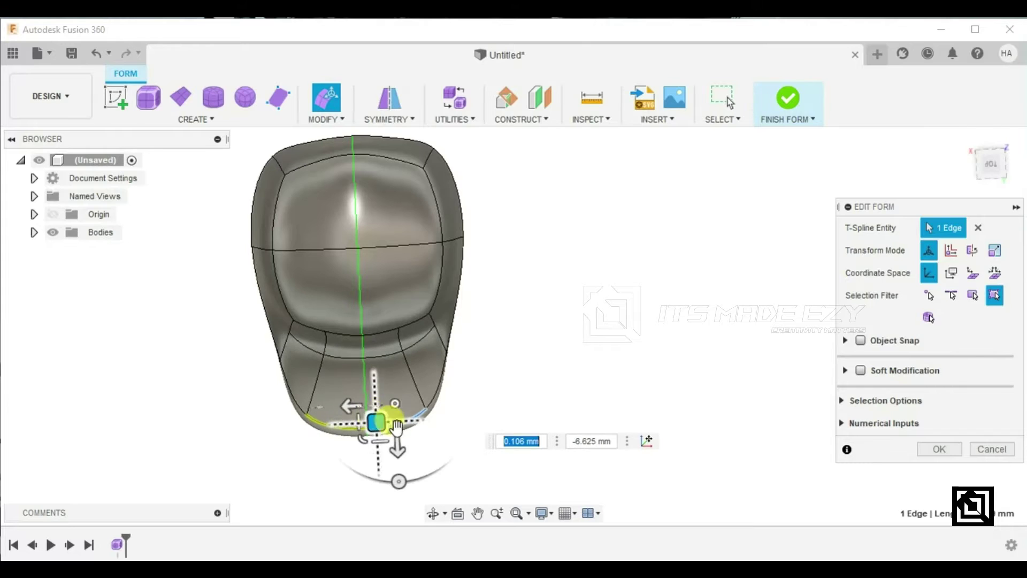
left_click(492, 356)
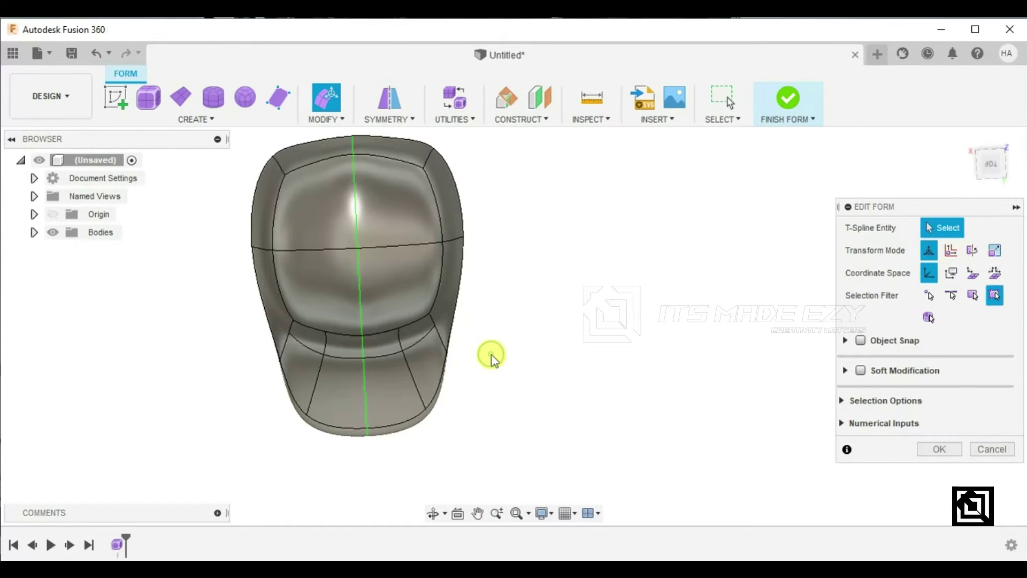
left_click(251, 249)
mouse_move(238, 265)
left_mouse_down()
mouse_move(227, 261)
mouse_move(239, 267)
left_mouse_up()
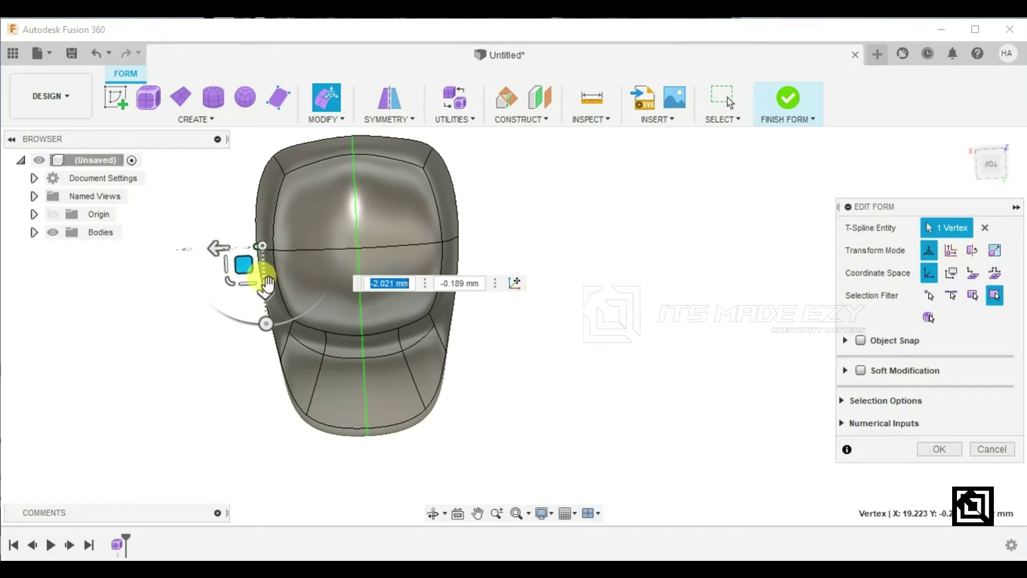
Move the rear underside face of the crown about 3.3 mm outward and 3.2 mm towards the back of the cap.
middle_click_drag(376, 397, 259, 215, "shift")
scroll(482, 329, "up", 5)
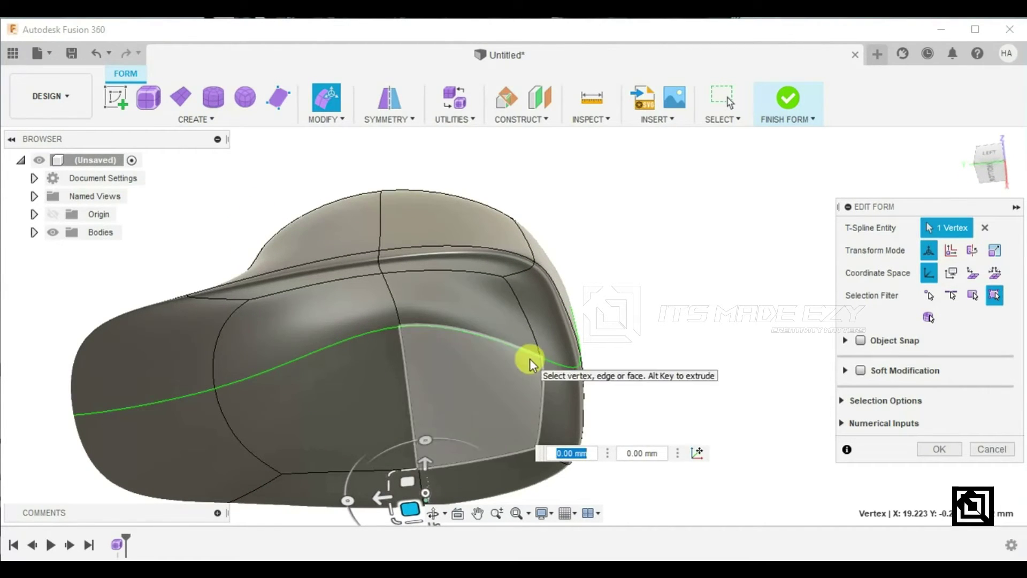
left_click(513, 349)
left_click(490, 326)
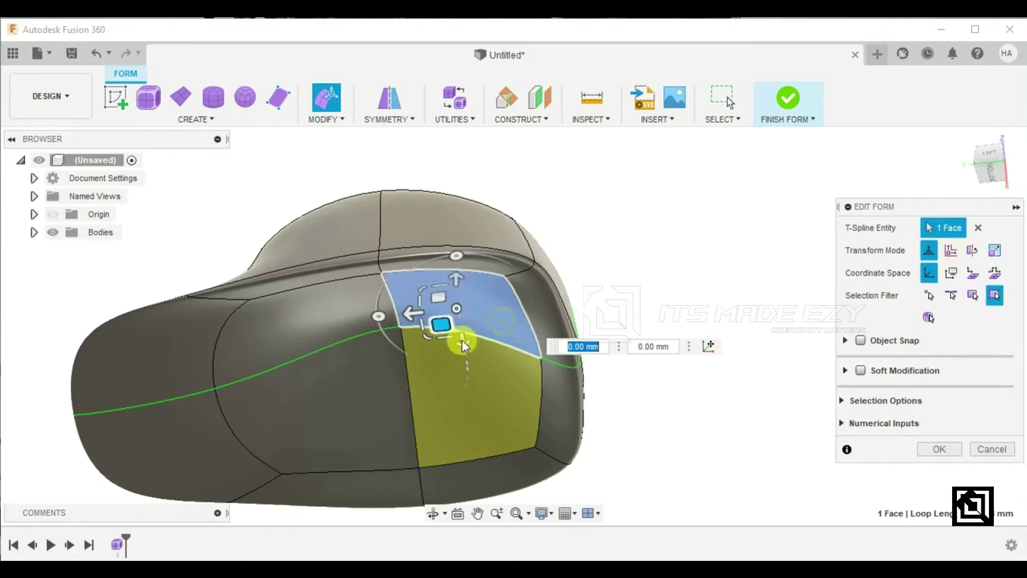
left_click_drag(441, 323, 465, 301)
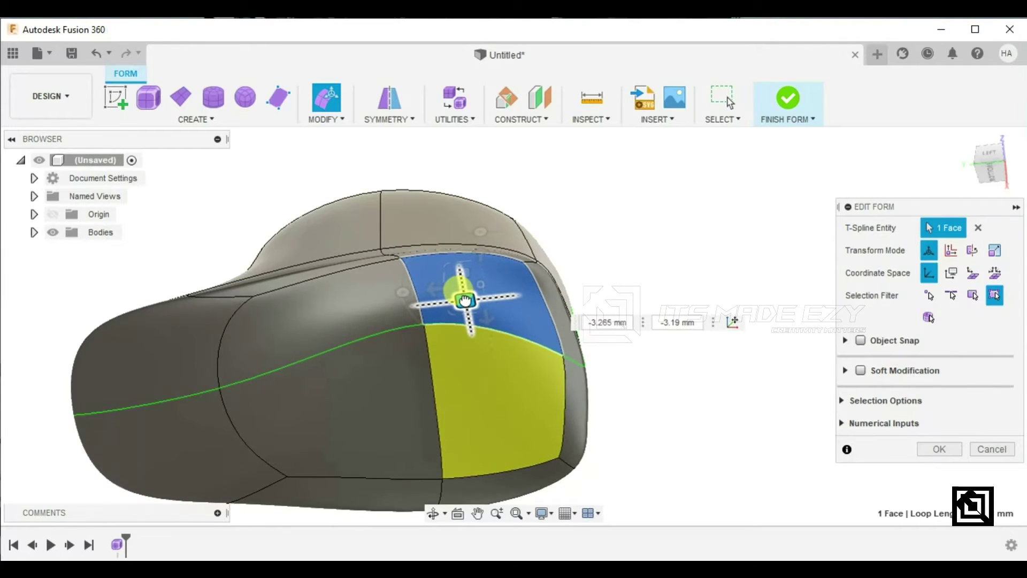
left_click(633, 262)
Move the crown's front symmetry-line vertex about 2.8 mm backward and pull the neighbouring front corner vertex back too.
middle_click_drag(630, 254, 240, 367, "shift")
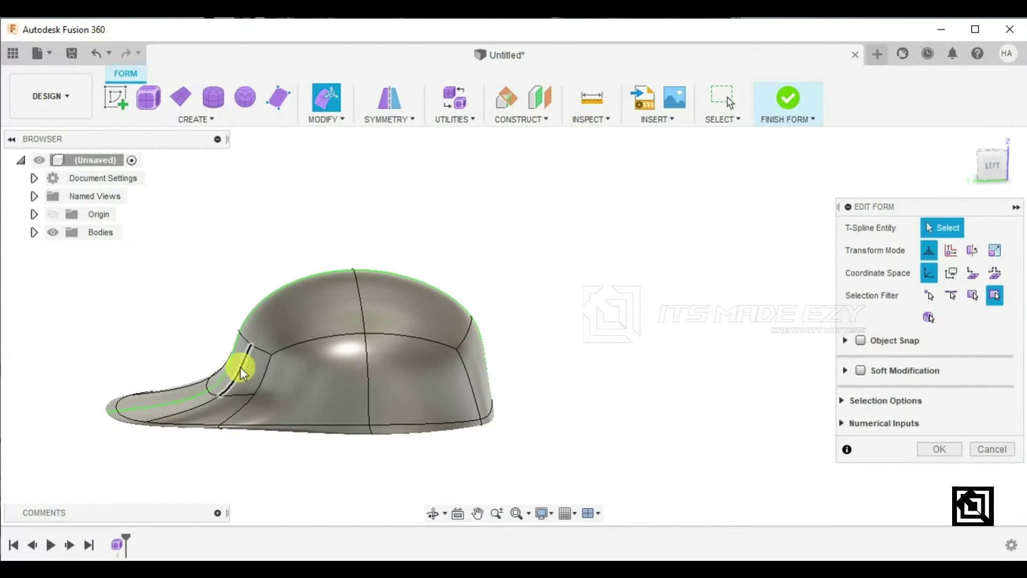
left_click(240, 333)
mouse_move(240, 333)
left_mouse_down()
mouse_move(219, 308)
mouse_move(239, 313)
left_mouse_up()
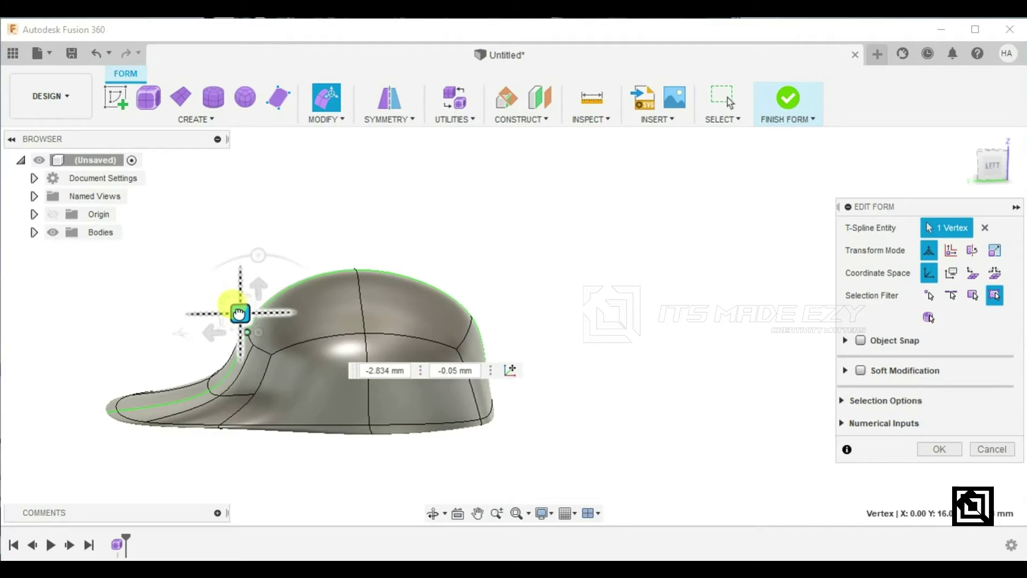
left_click_drag(243, 329, 291, 333)
Shift the top-centre vertex of the crown on the symmetry line towards the back of the cap.
middle_click_drag(514, 332, 413, 280, "shift")
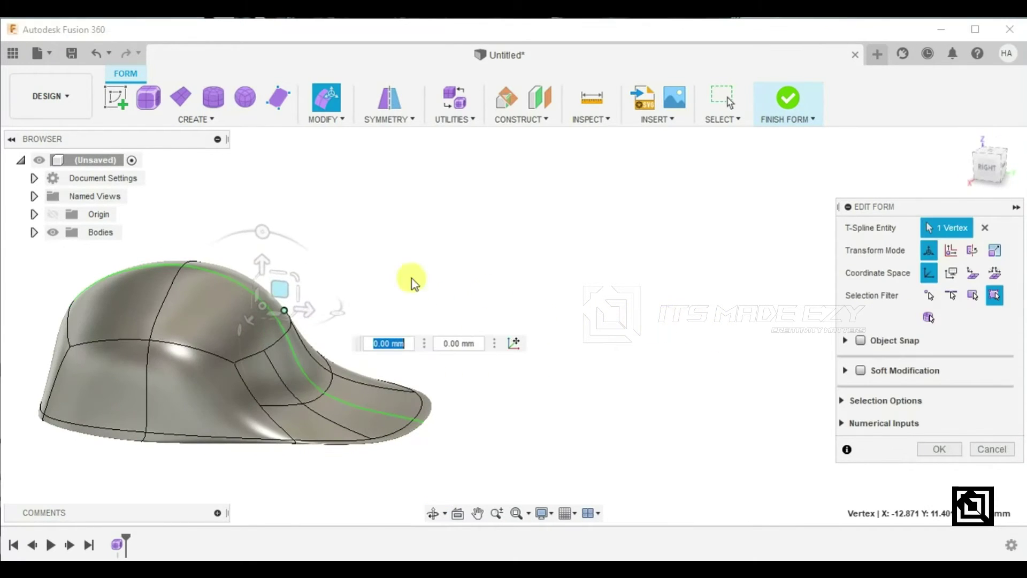
left_click(181, 266)
left_click_drag(199, 244, 164, 252)
middle_click_drag(374, 257, 430, 235, "shift")
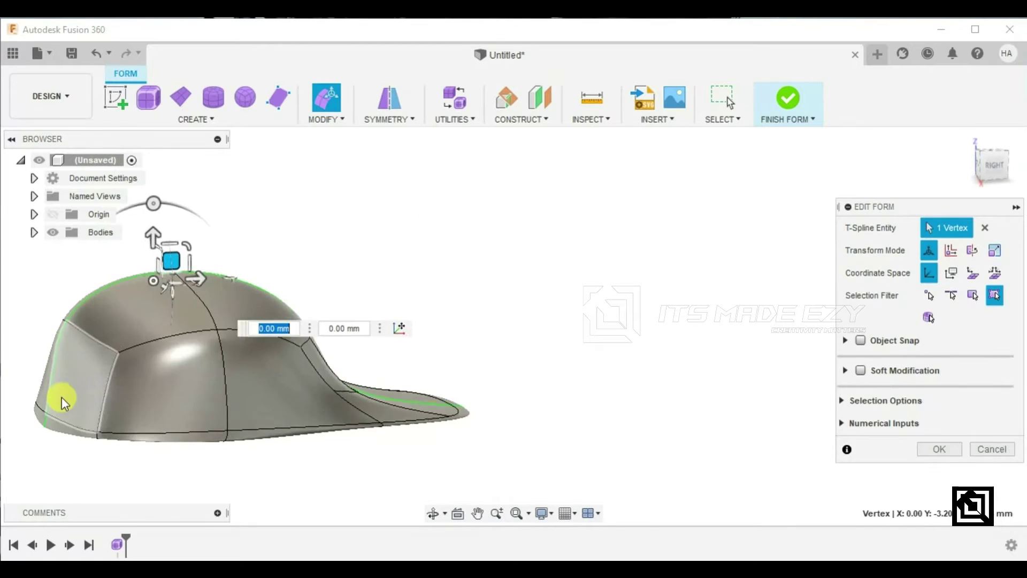
Raise the lowest rear vertex on the symmetry line and pull it slightly forward.
middle_click_drag(50, 412, 262, 400, "shift")
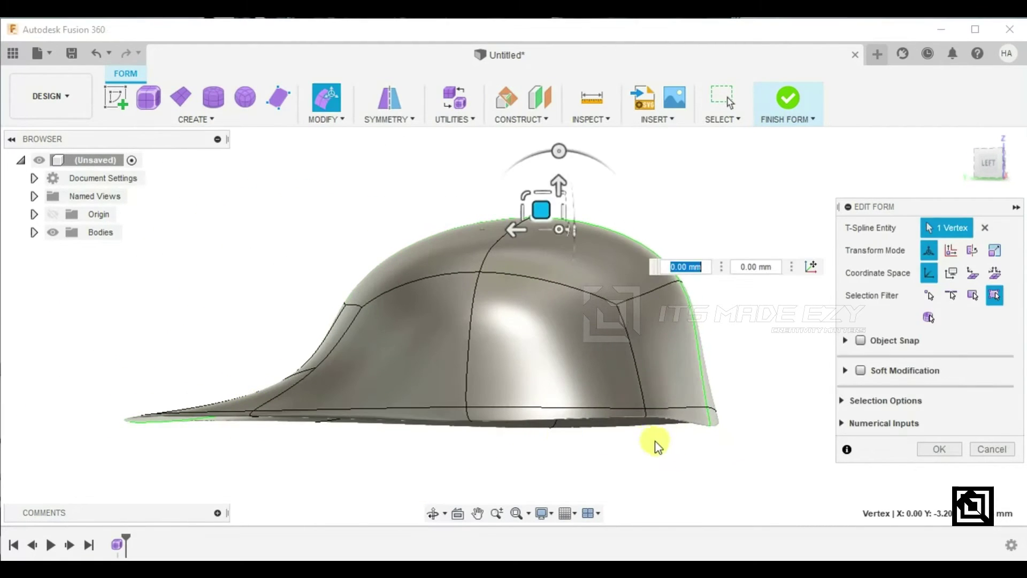
left_click(710, 425)
left_click_drag(678, 389, 672, 374)
left_click(698, 463)
middle_click_drag(698, 462, 723, 441, "shift")
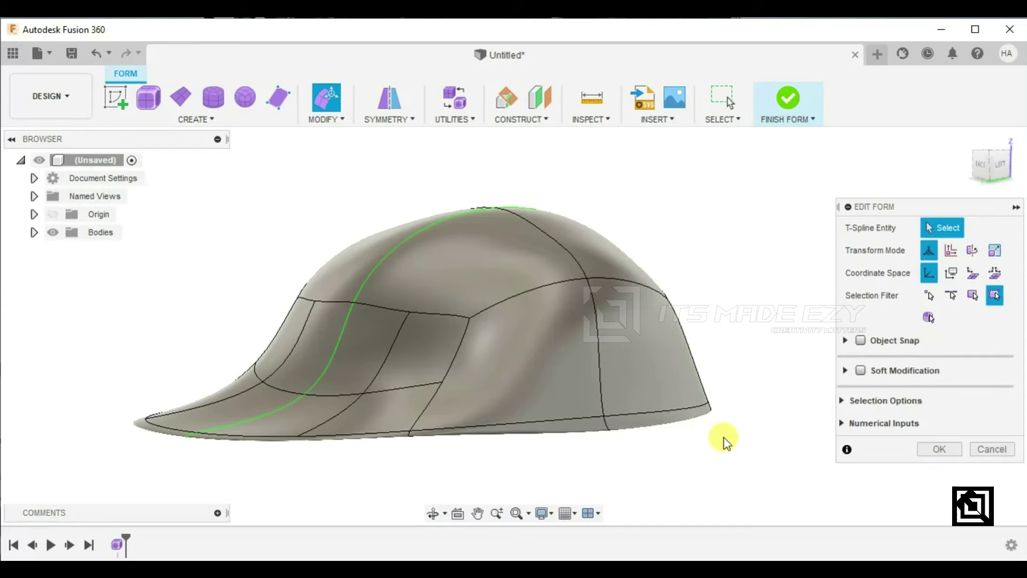
Apply the T-spline edits and finish the form to convert the cap into a solid body.
left_click(940, 449)
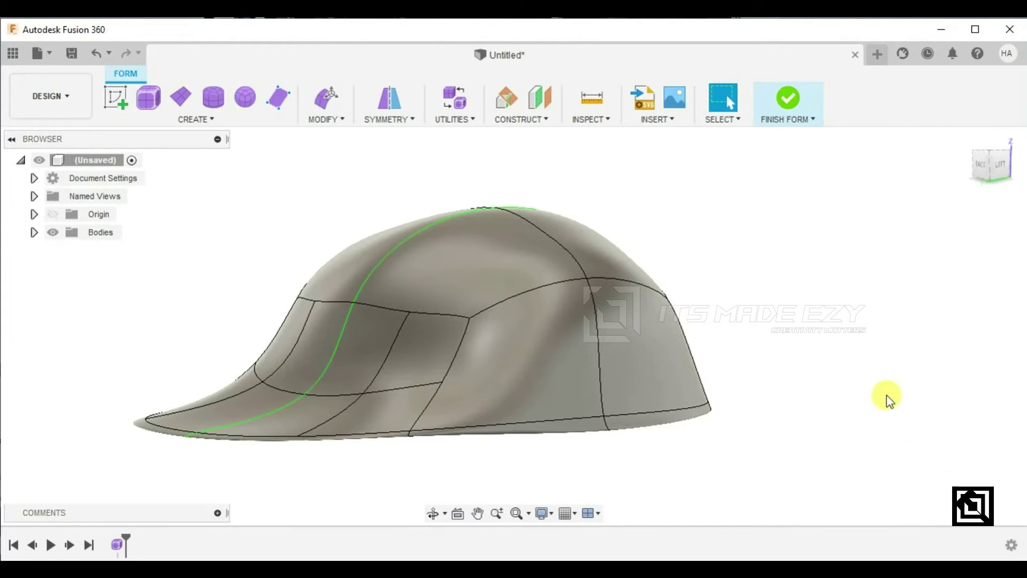
middle_click_drag(662, 323, 599, 344, "shift")
left_click(786, 105)
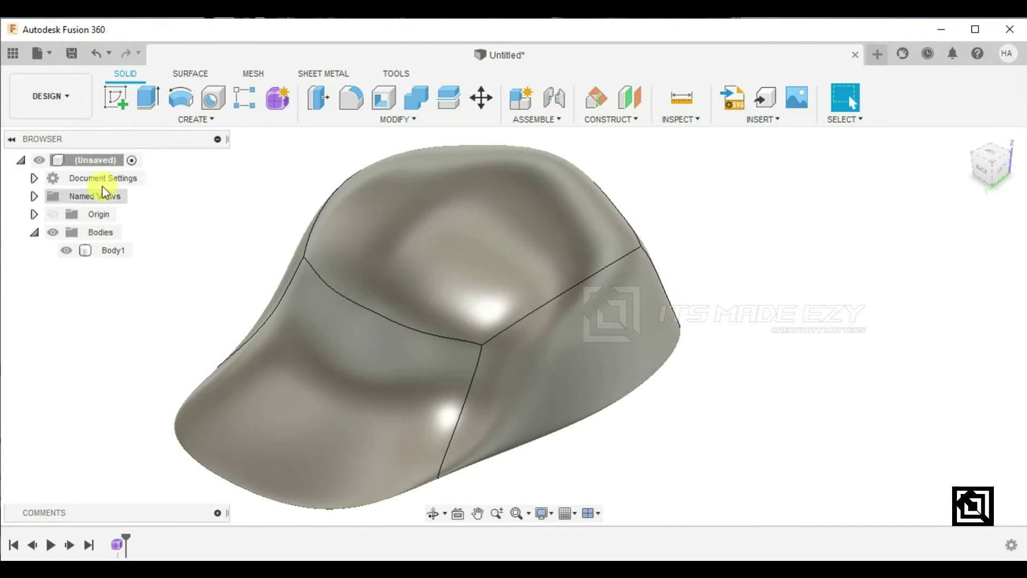
Create a sketch on the vertical plane along the cap's symmetry line and finish it without drawing any geometry.
left_click(119, 100)
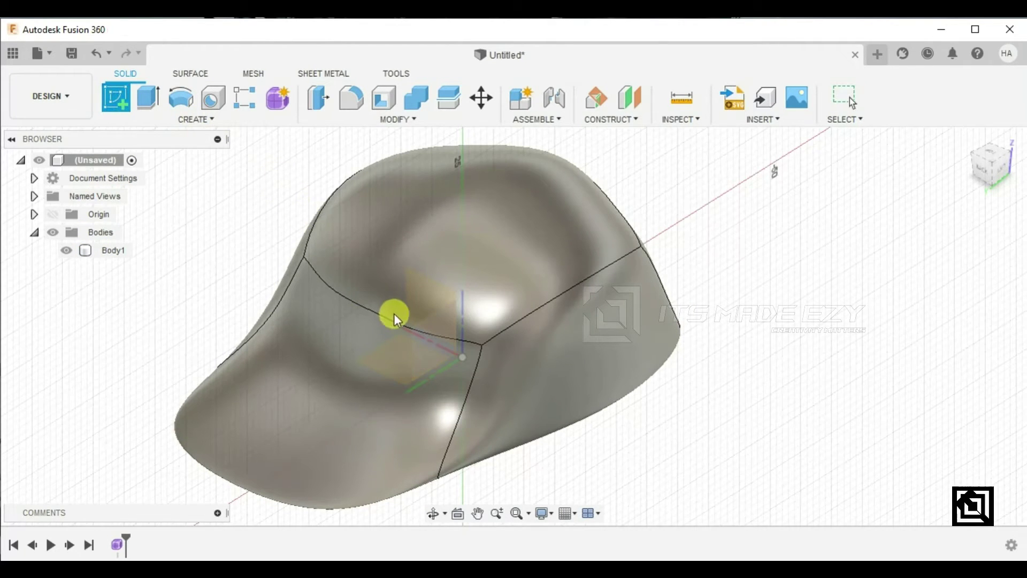
left_click(421, 338)
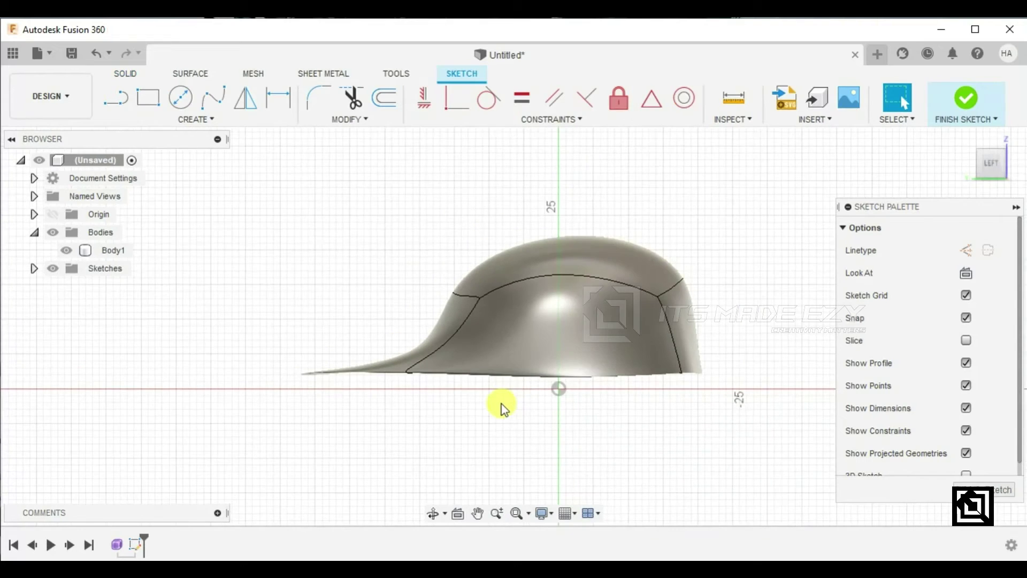
scroll(519, 254, "up", 2)
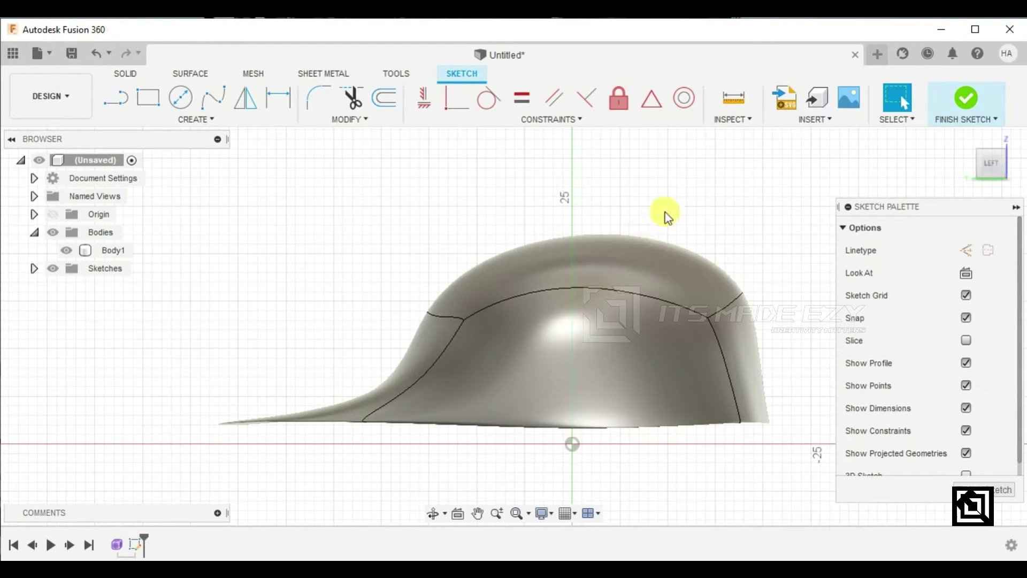
left_click(959, 92)
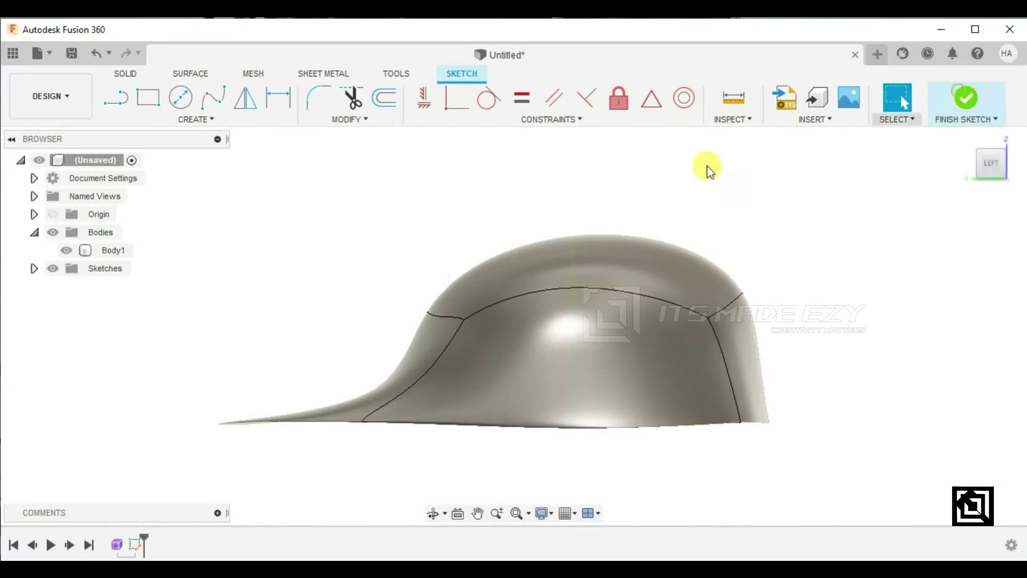
Reopen the form for editing and lower the crown's two top faces and two underside faces together by about 1 mm.
right_click(118, 543)
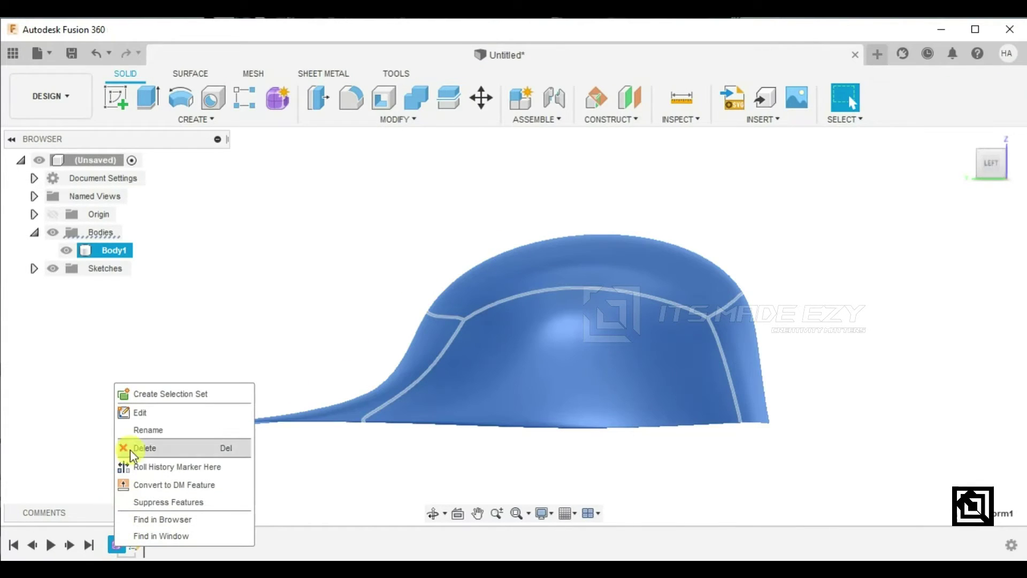
left_click(141, 411)
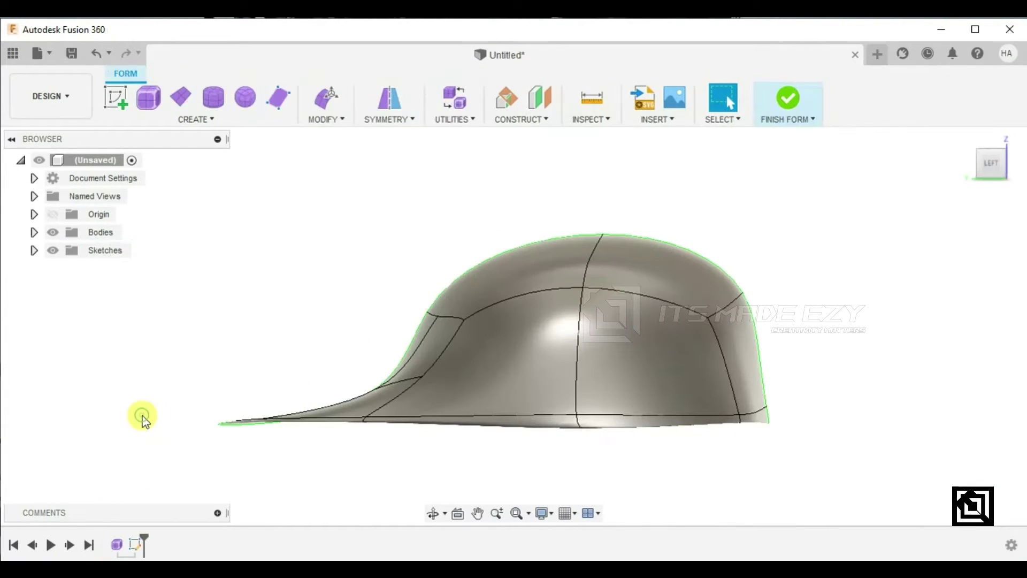
right_click(572, 268)
left_click(612, 245)
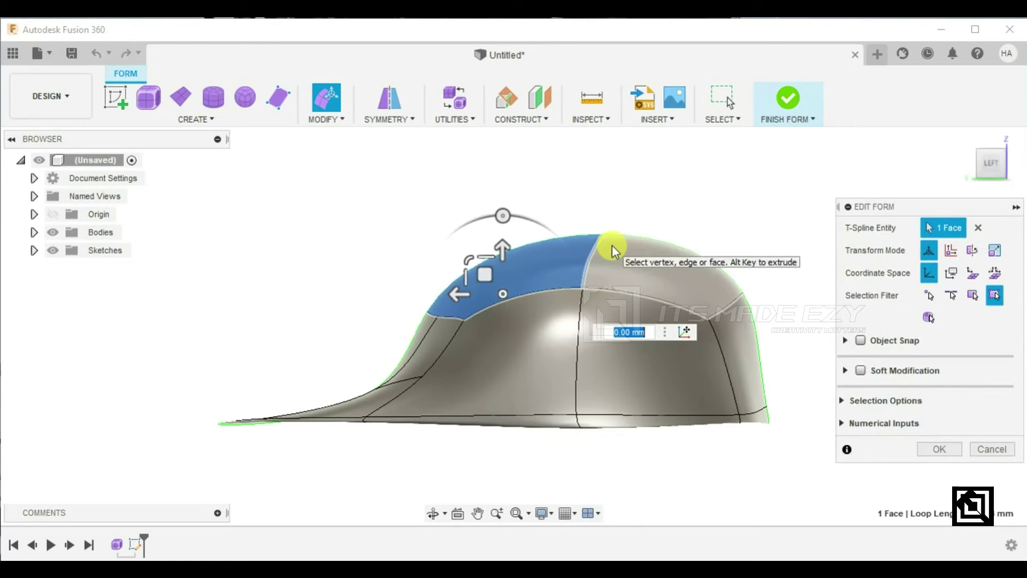
left_click(622, 260, "shift")
middle_click_drag(576, 342, 572, 274, "shift")
left_click(552, 303, "shift")
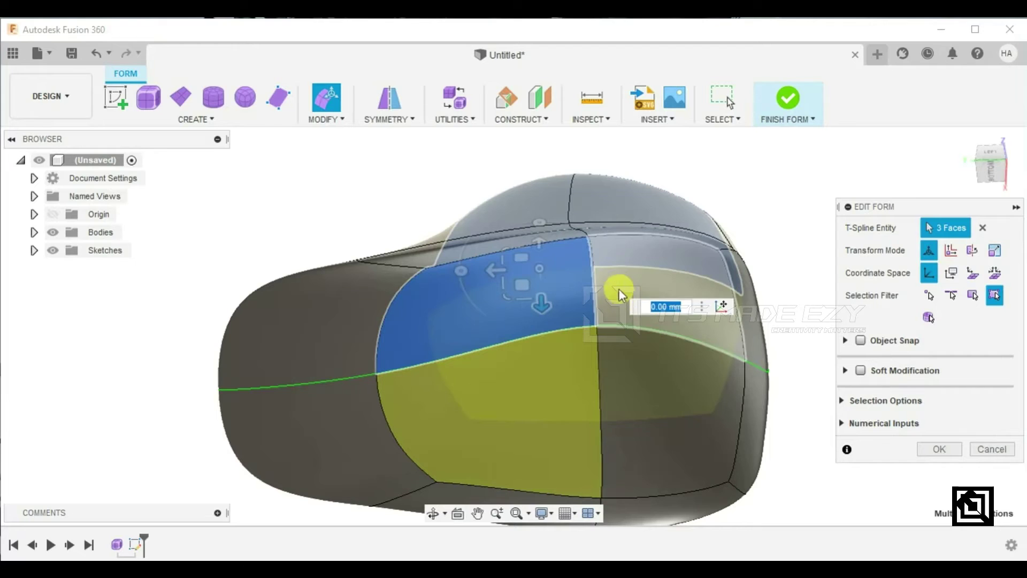
left_click(621, 285, "shift")
middle_click_drag(616, 284, 577, 376, "shift")
left_click_drag(564, 333, 559, 351)
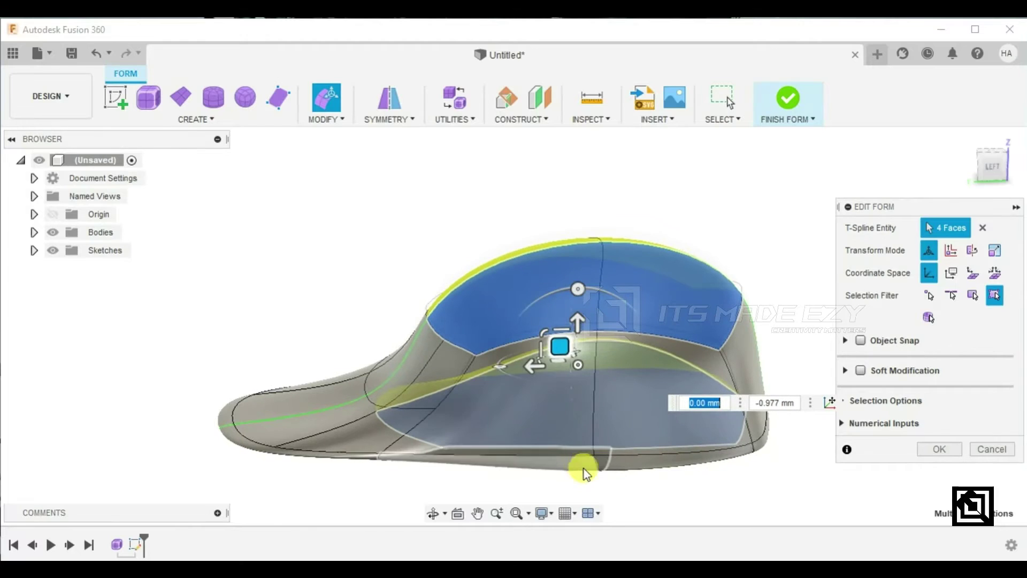
left_click(654, 466)
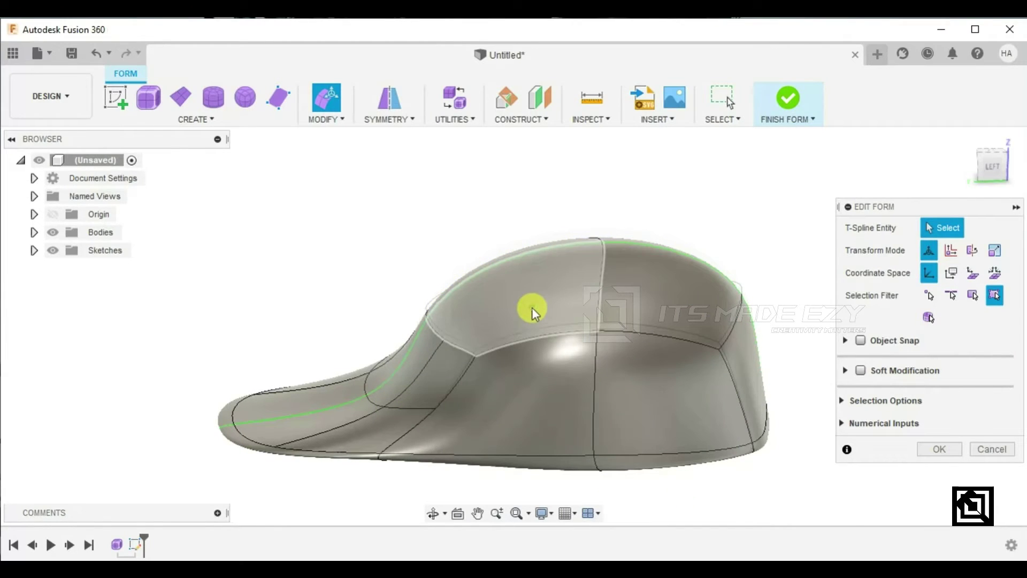
left_click(635, 279)
left_click(579, 276, "shift")
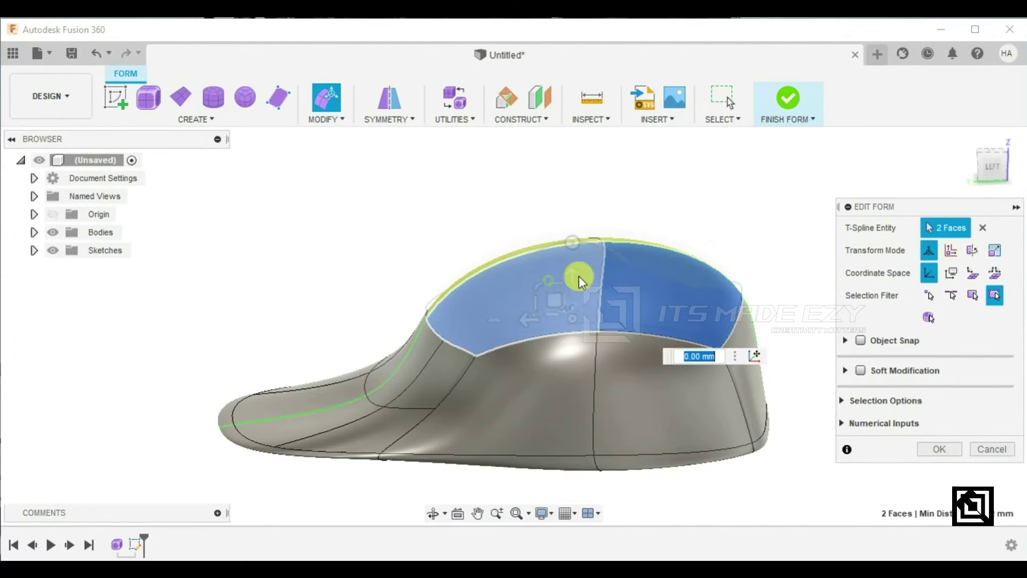
middle_click_drag(557, 305, 456, 329, "shift")
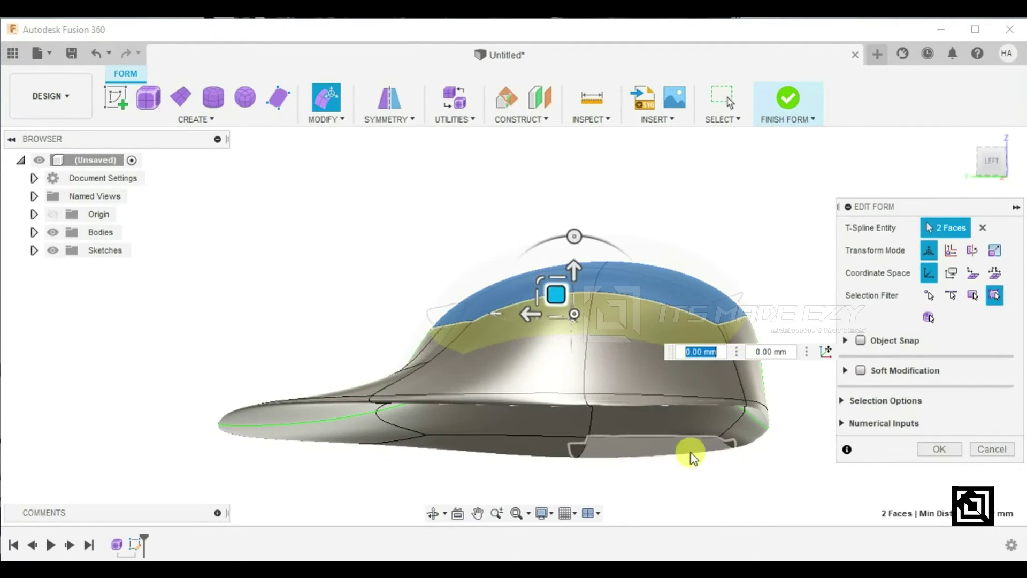
left_click(691, 480)
left_click(631, 414)
left_click(551, 416, "shift")
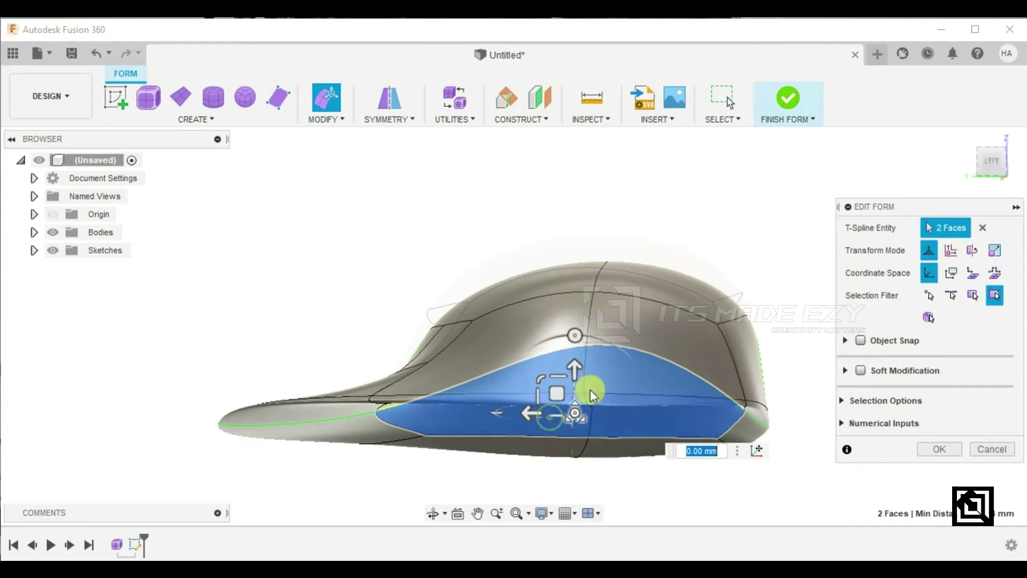
mouse_move(574, 368)
left_mouse_down()
mouse_move(574, 350)
mouse_move(574, 369)
left_mouse_up()
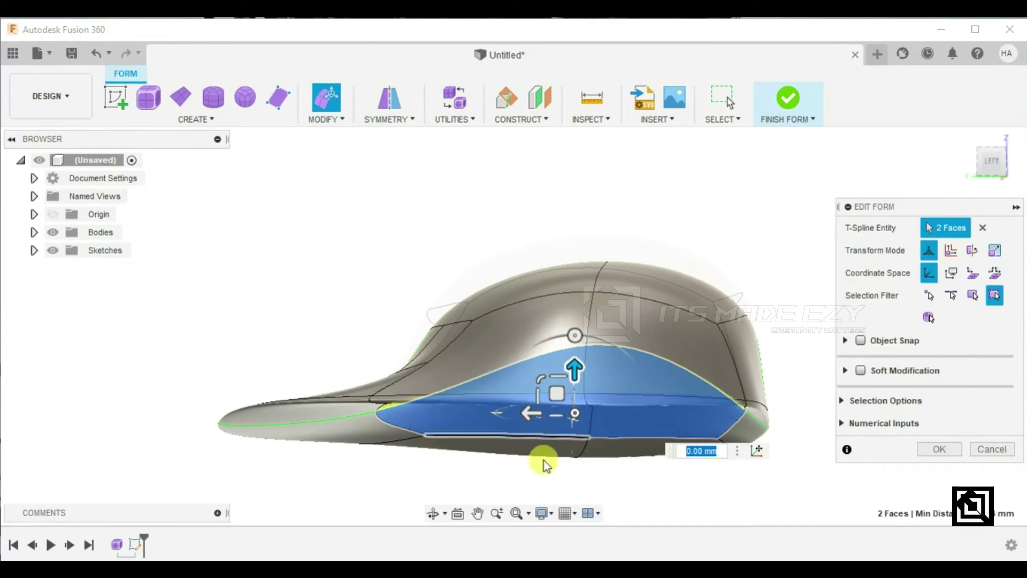
left_click(607, 484)
Finish the form and start a new sketch on the vertical plane along the cap's symmetry line.
middle_click_drag(573, 409, 270, 423, "shift")
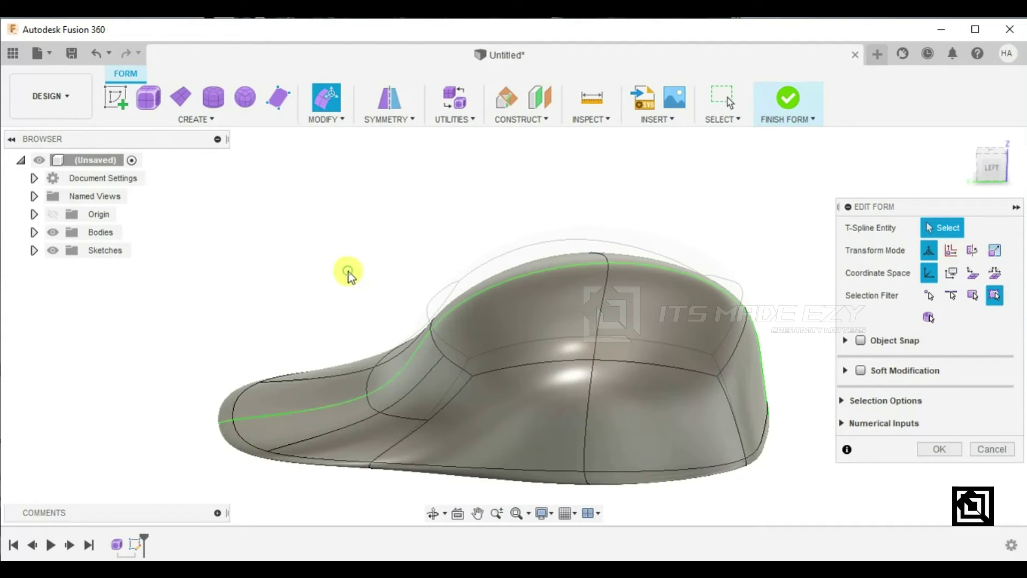
left_click(782, 101)
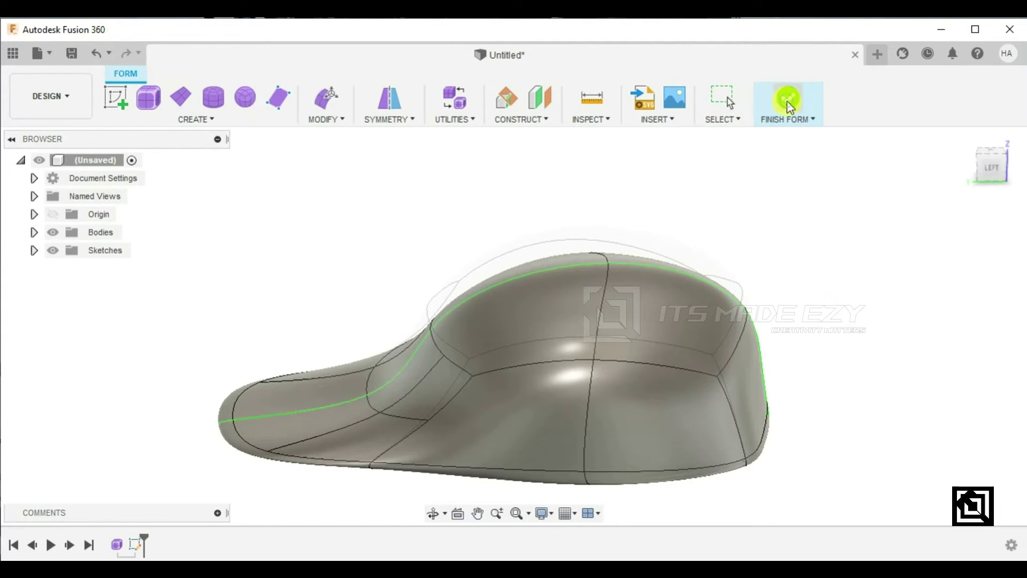
middle_click_drag(510, 248, 506, 200)
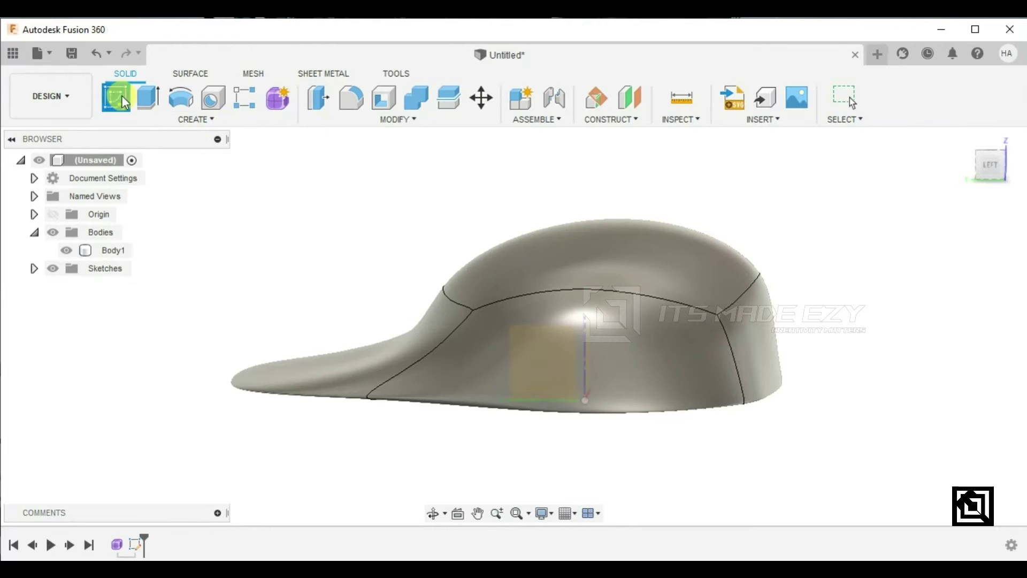
left_click(532, 354)
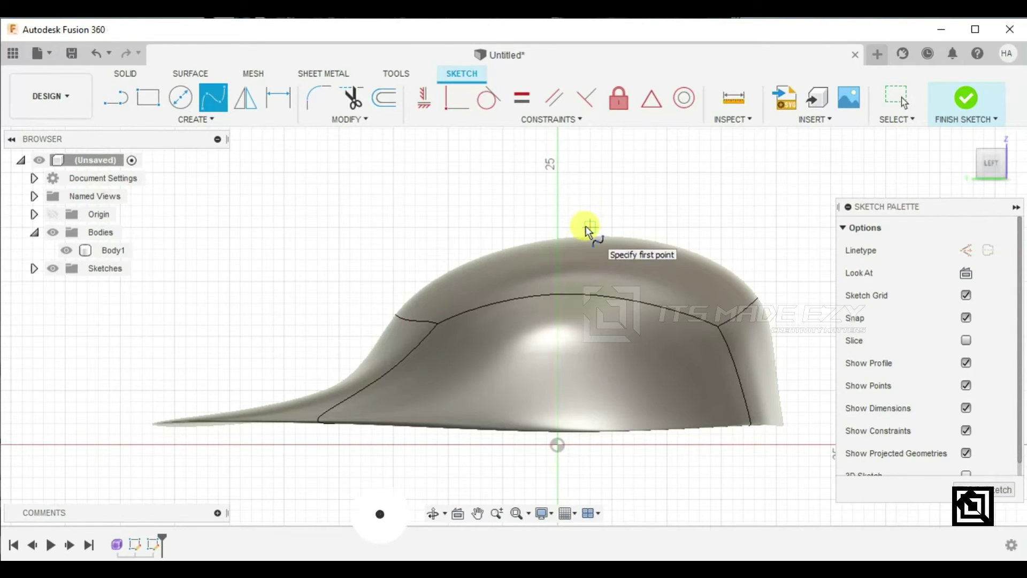
Sketch a small rear-pointing spline just above the crown's peak and close its open ends with a vertical line.
scroll(589, 229, "up", 3)
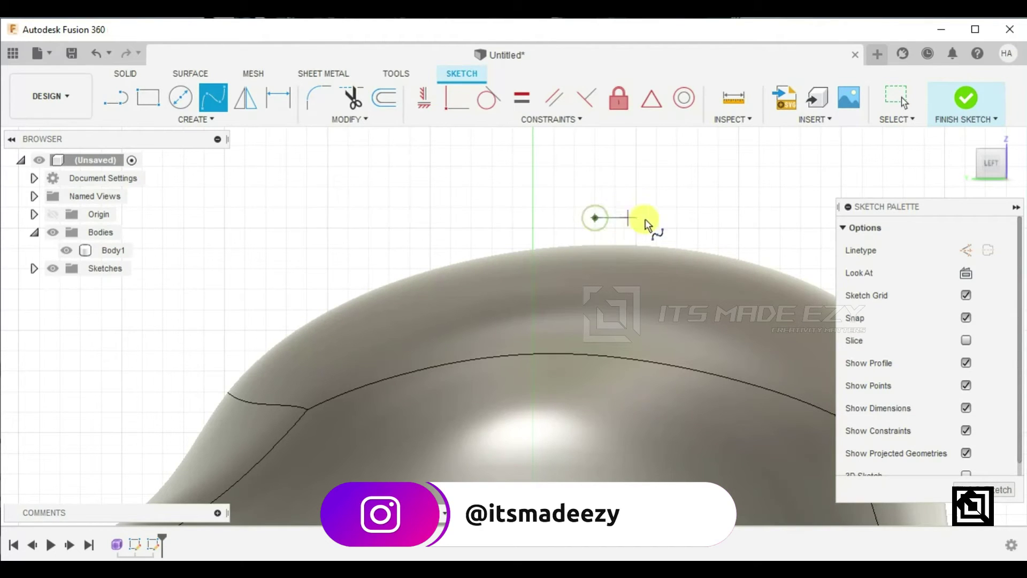
double_click(594, 245)
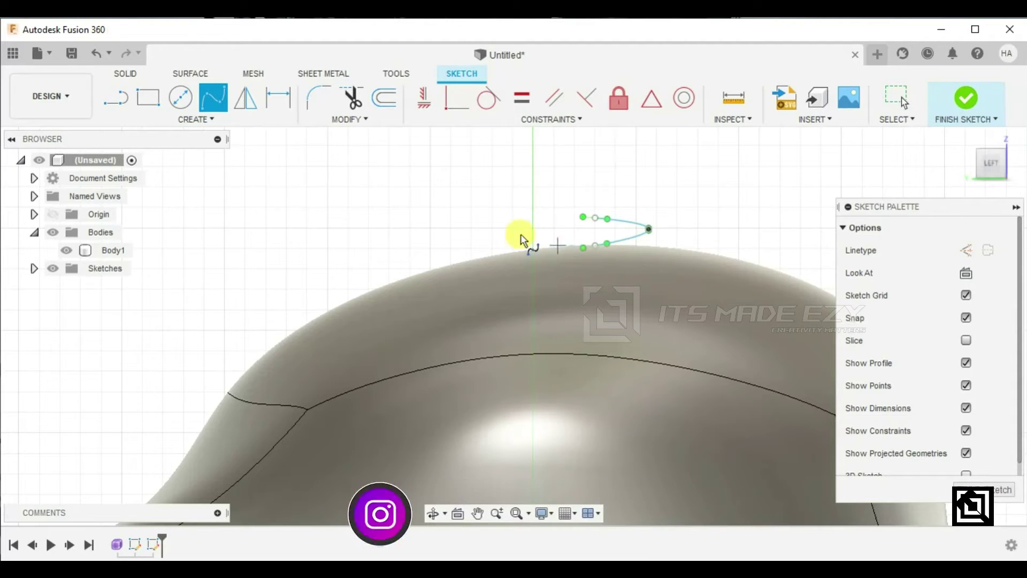
left_click(117, 98)
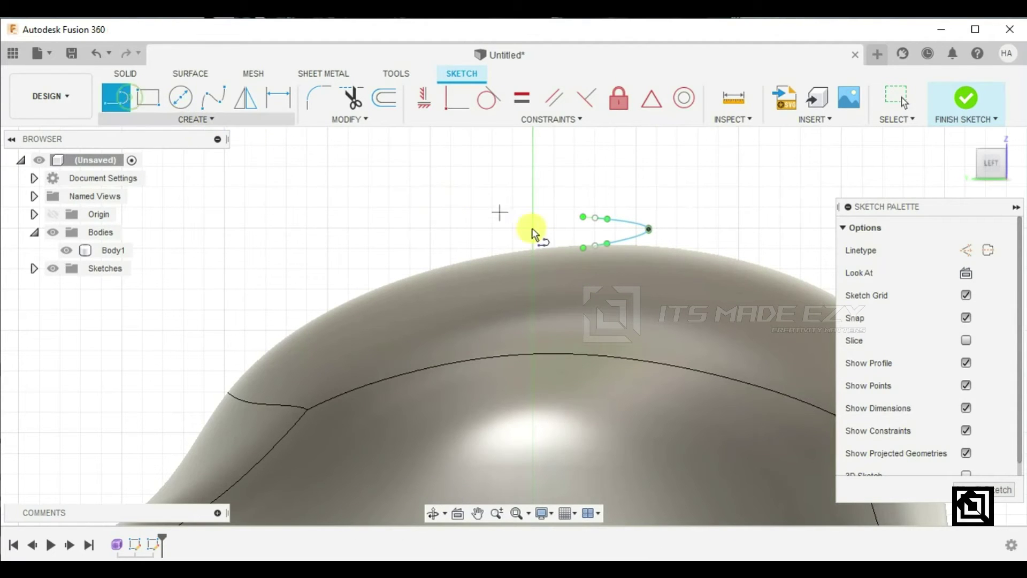
left_click(595, 218)
left_click(595, 246)
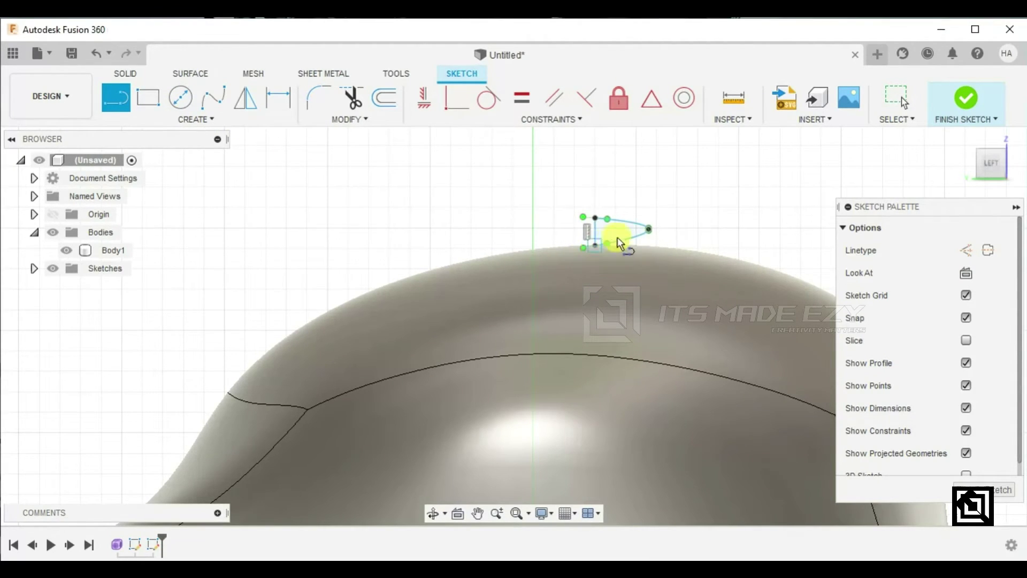
key("Escape")
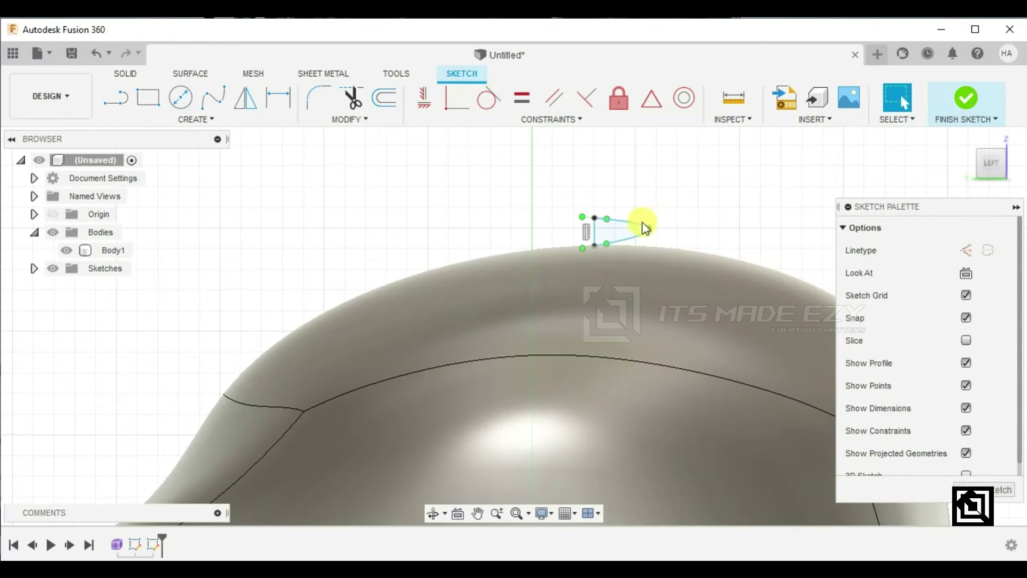
Flatten the button profile by lowering its top corner and moving the spline's tip down toward the crown, and finish the sketch.
scroll(640, 229, "up", 2)
left_click(654, 233)
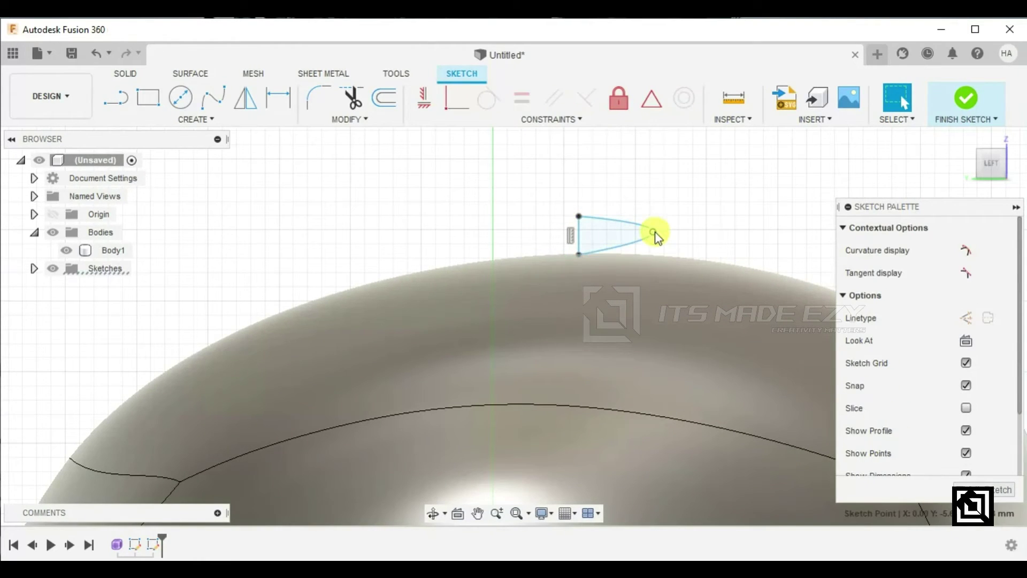
left_click_drag(640, 236, 634, 248)
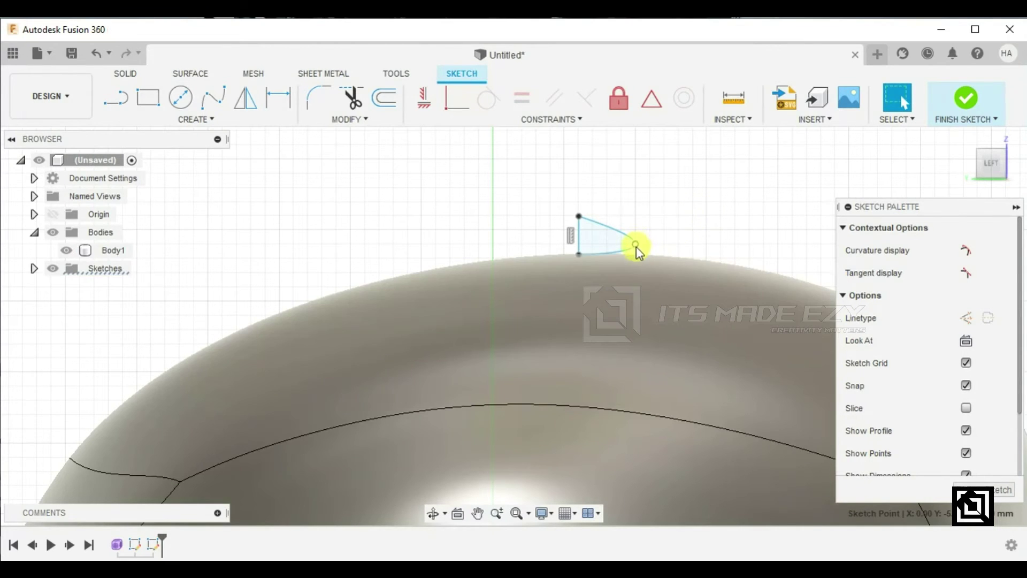
scroll(573, 217, "up", 1)
scroll(574, 217, "up", 1)
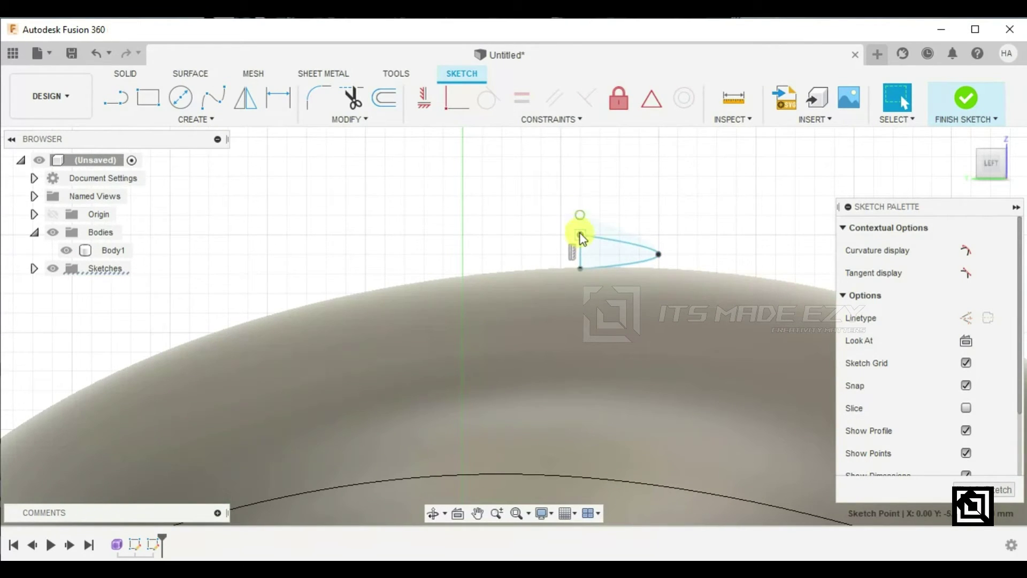
left_click(897, 98)
left_click_drag(659, 258, 655, 259)
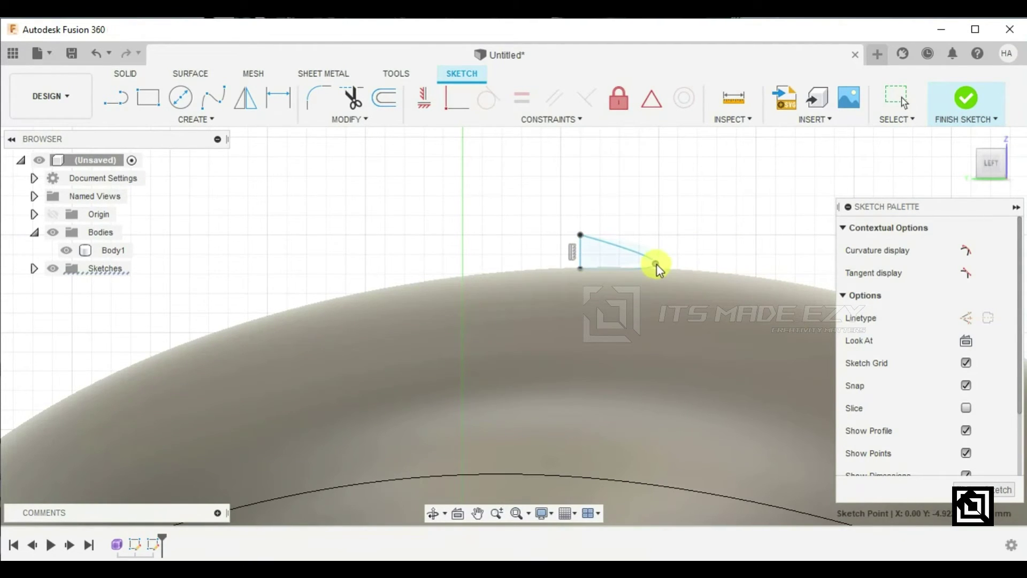
left_click(657, 265)
left_click(961, 102)
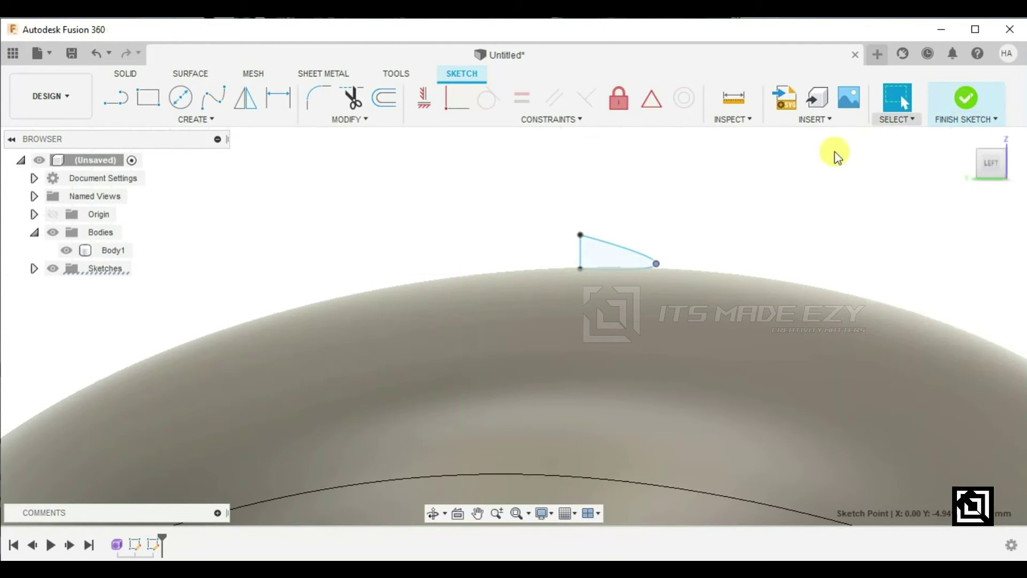
Revolve the small profile 360 degrees about its vertical line and join it to the cap as a top button.
left_click(181, 97)
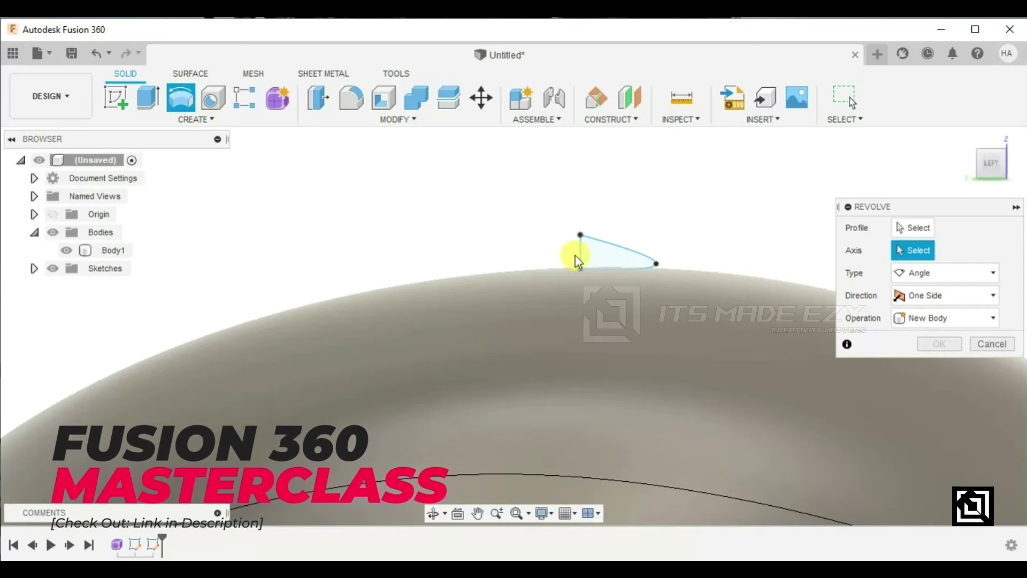
left_click(581, 254)
left_click(920, 229)
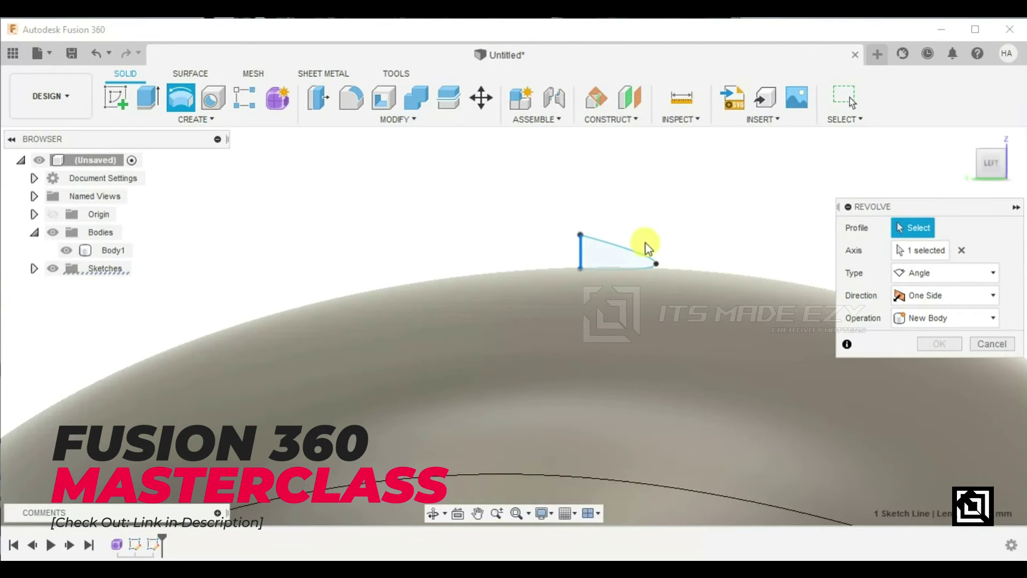
left_click(594, 249)
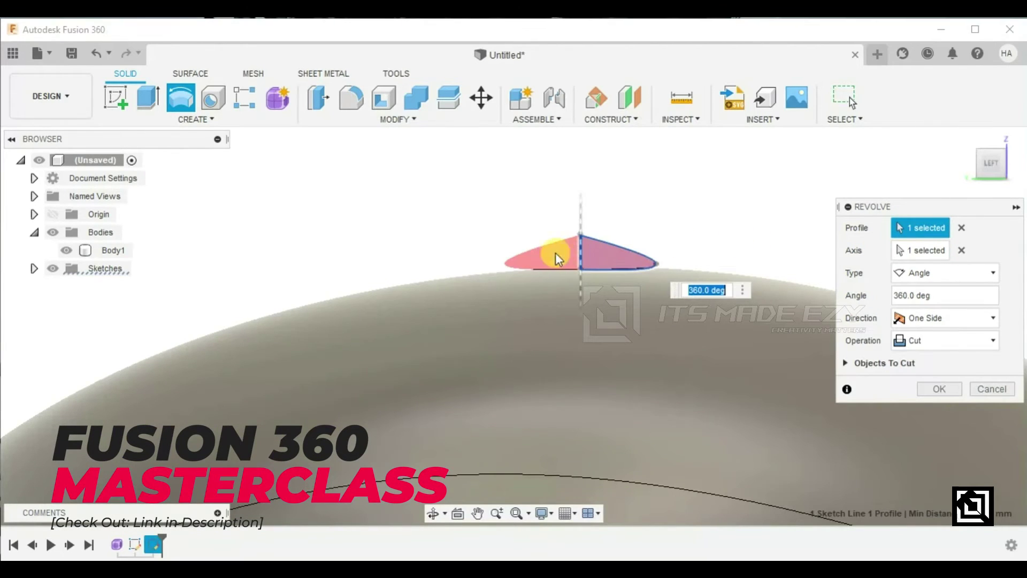
left_click(923, 343)
left_click(927, 367)
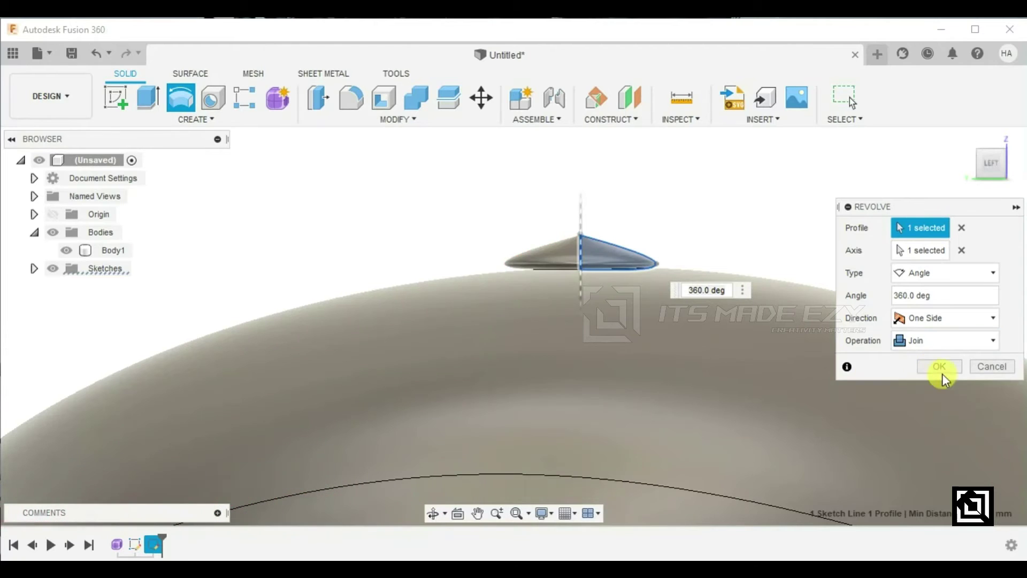
left_click(942, 368)
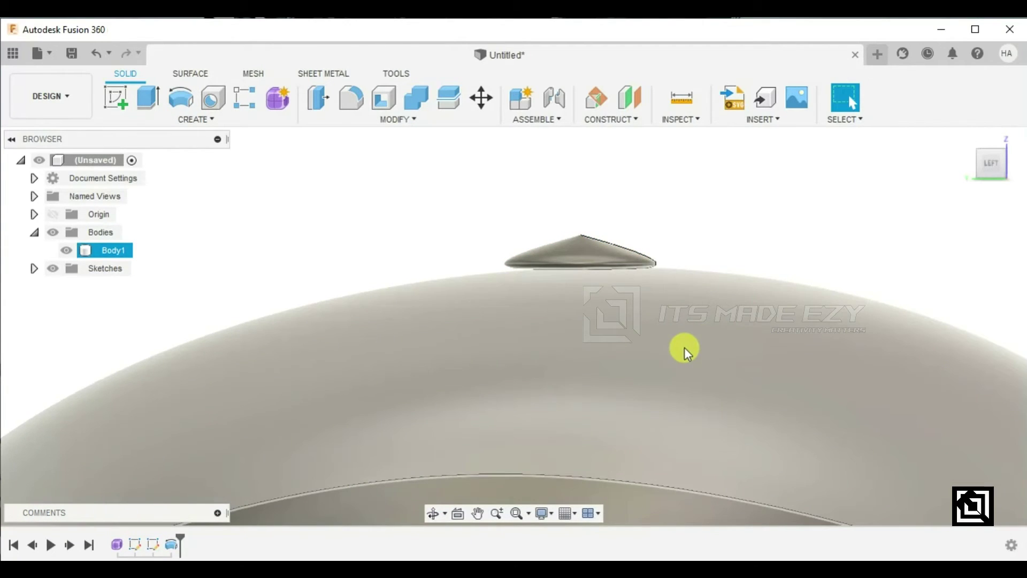
Start a new sketch on the vertical front plane that crosses the cap from side to side.
scroll(685, 347, "down", 5)
middle_click_drag(674, 385, 691, 298)
middle_click_drag(691, 297, 557, 401, "shift")
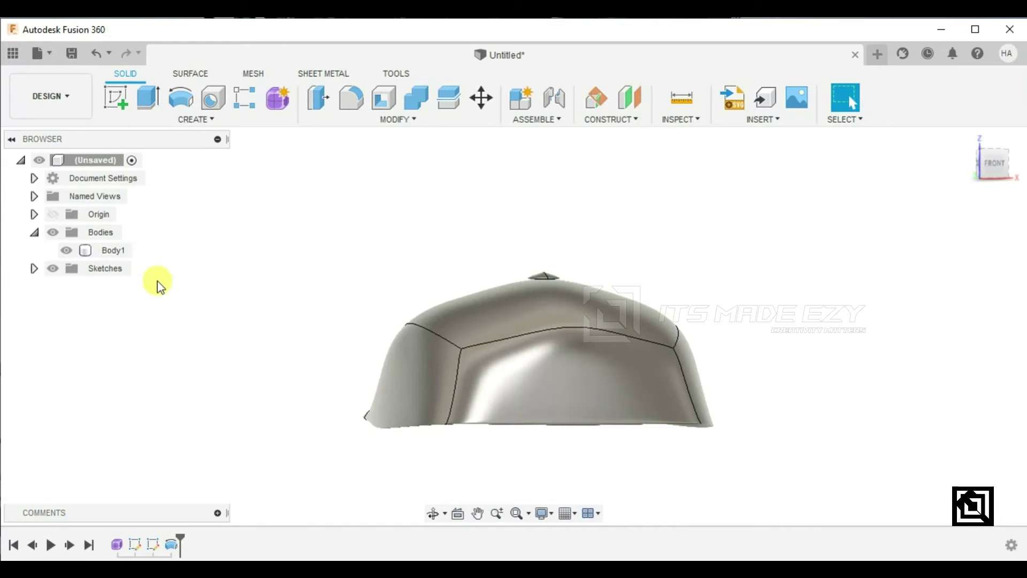
left_click(116, 96)
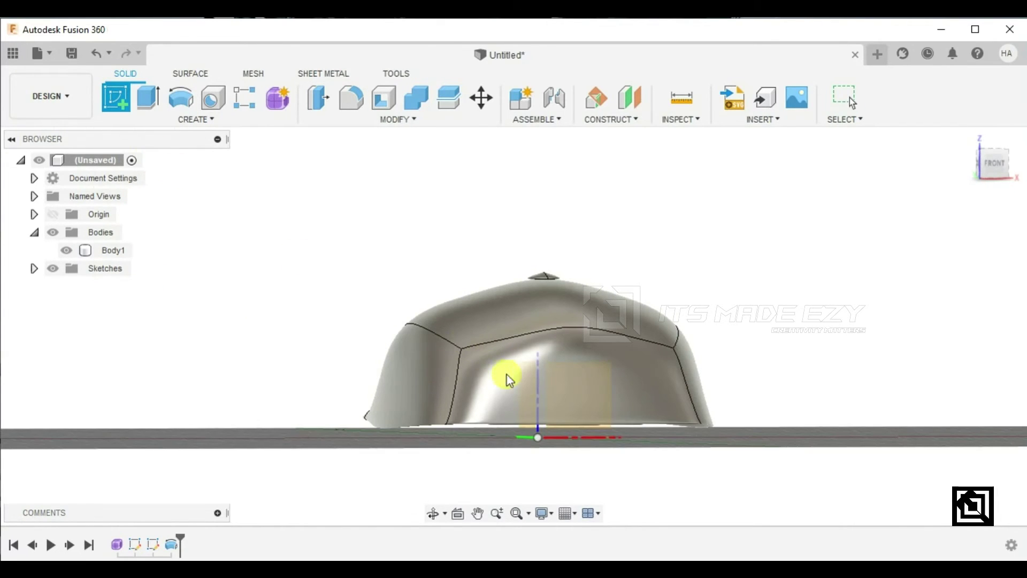
left_click(580, 402)
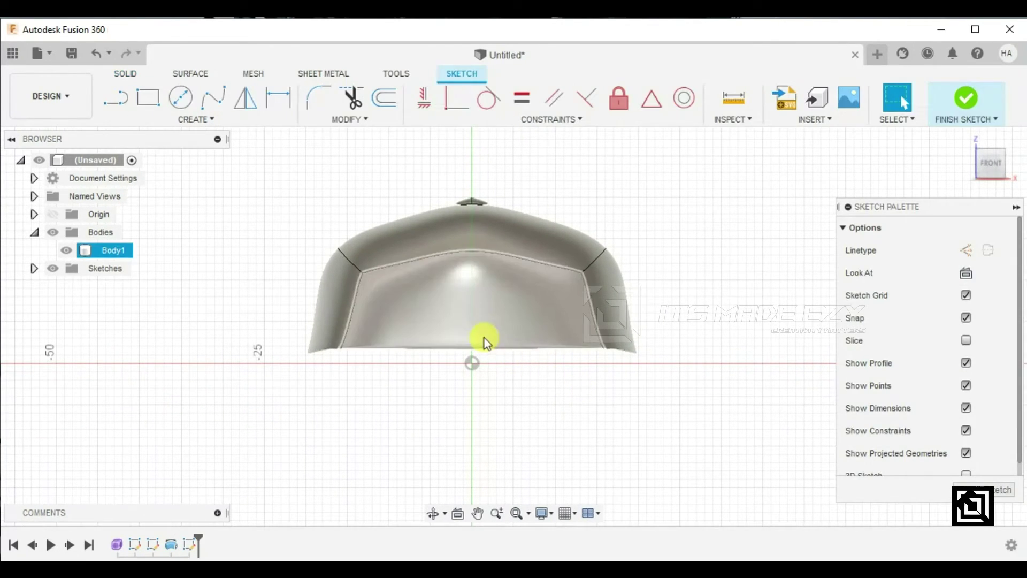
Draw a center rectangle about 8 mm wide and 2 mm high on the vertical axis, near the crown's lower edge.
left_click(159, 102)
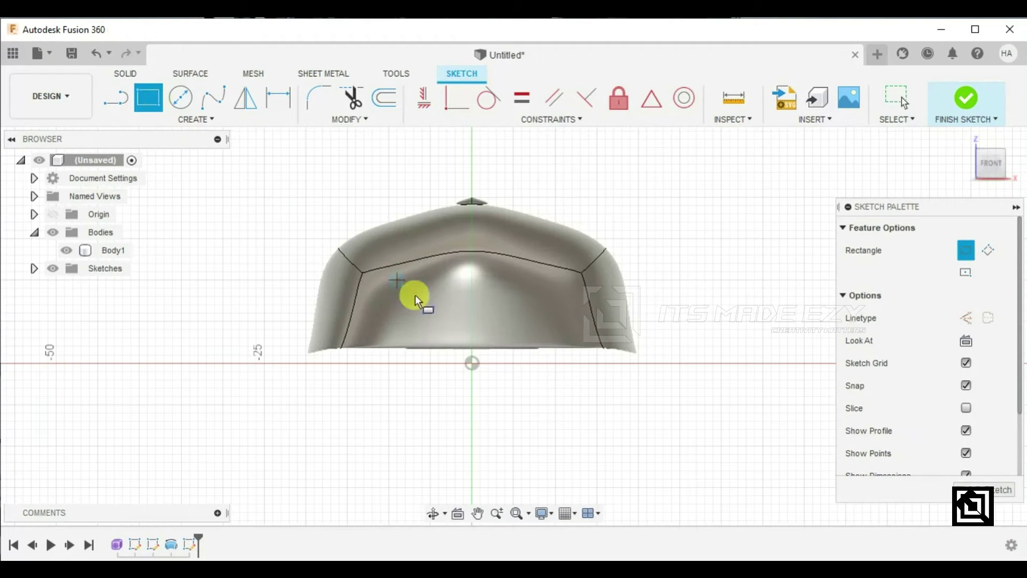
left_click(216, 123)
mouse_move(229, 153)
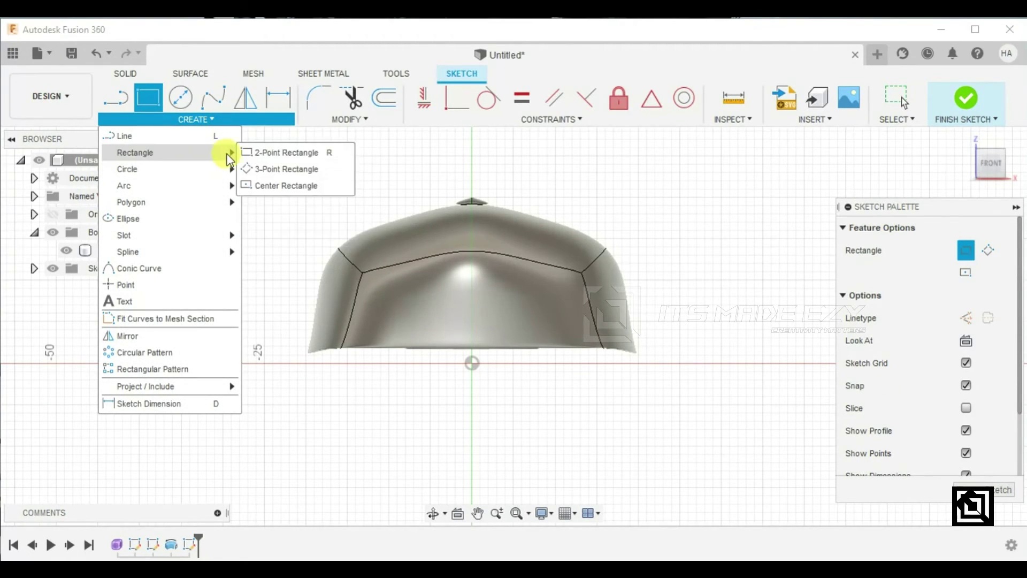
left_click(284, 186)
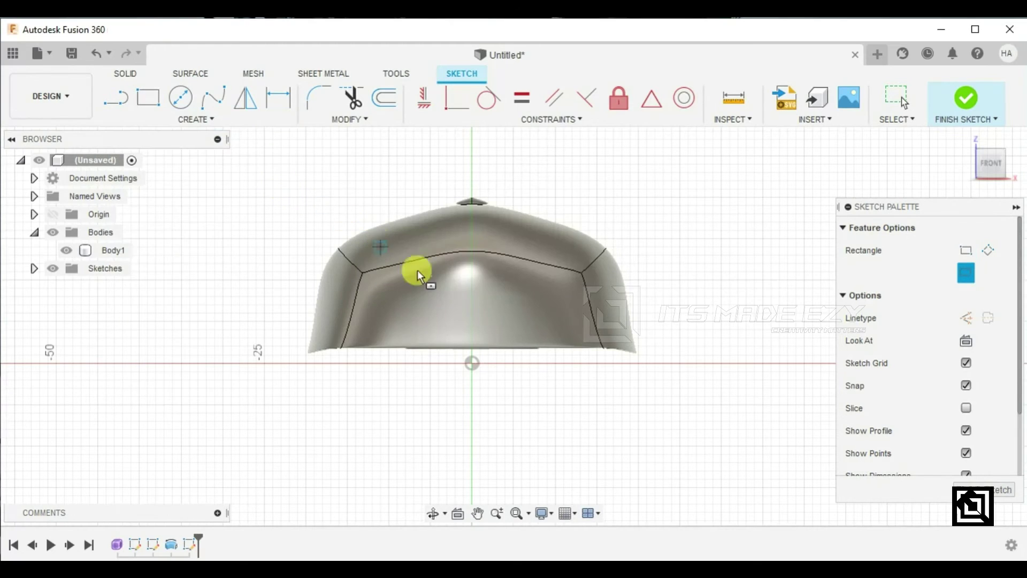
left_click(471, 321)
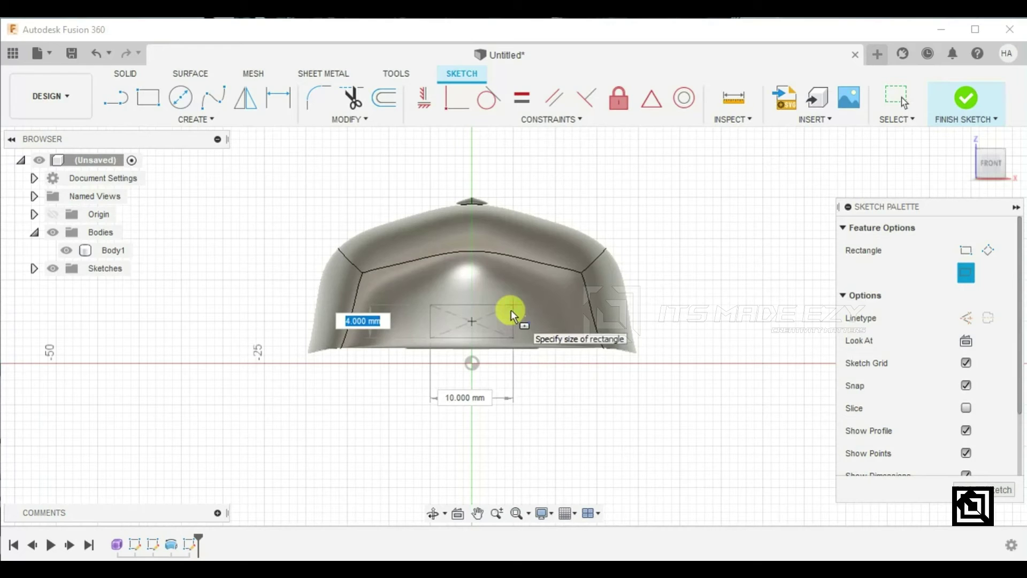
left_click(509, 311)
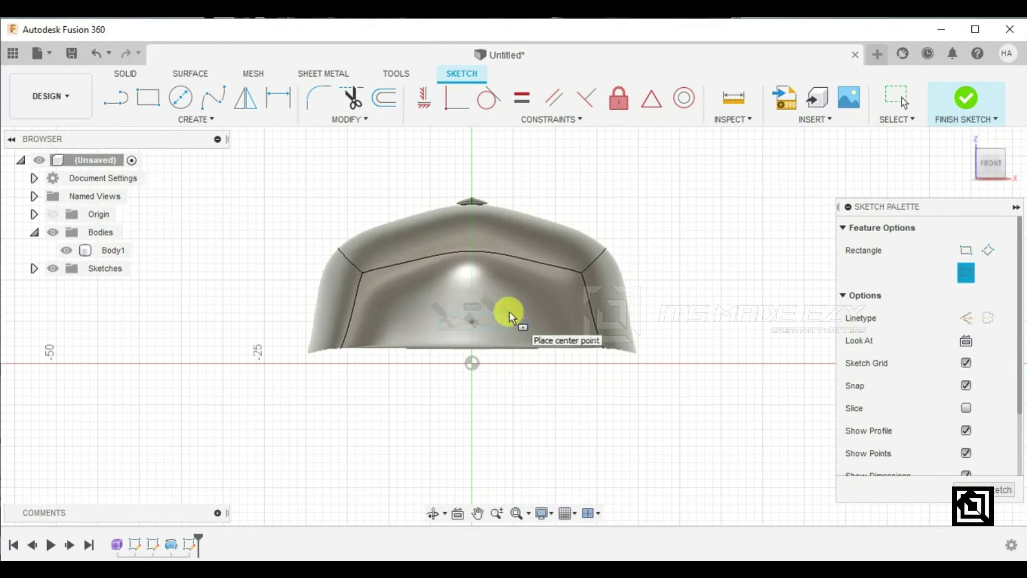
key("Escape")
Fillet all four corners of the rectangle with a 1 mm radius to form a rounded slot, and finish the sketch.
scroll(509, 311, "up", 4)
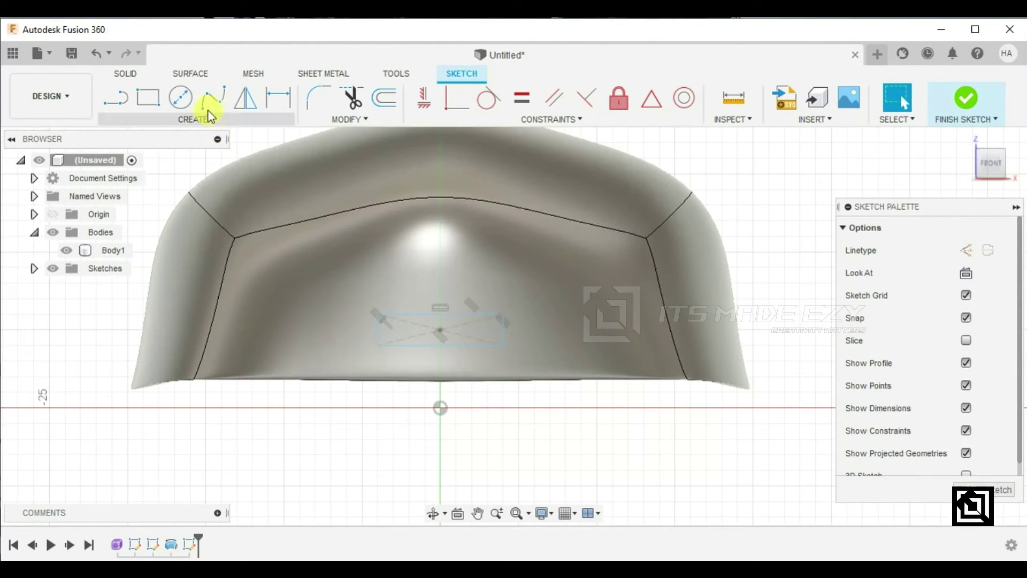
left_click(318, 98)
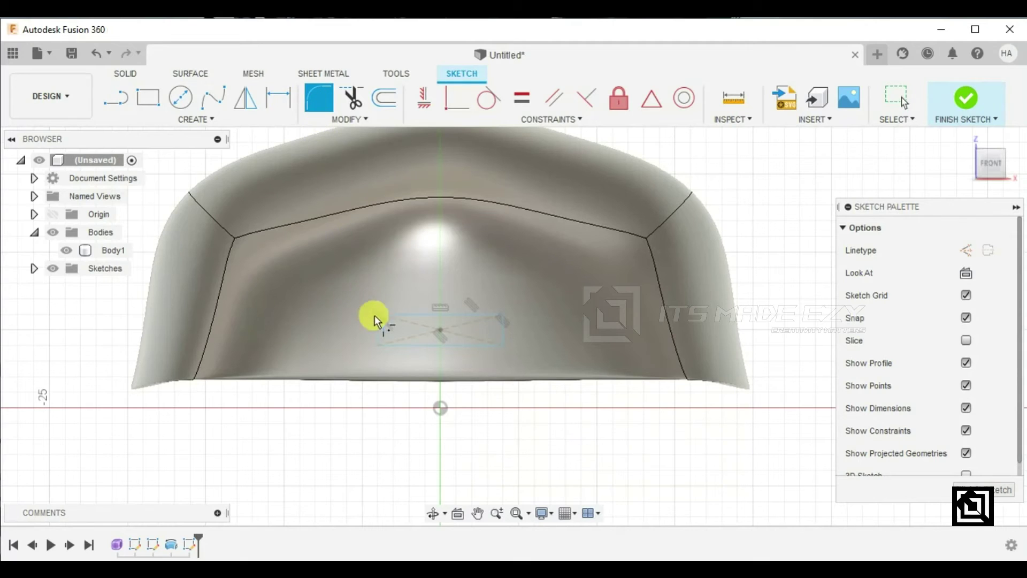
left_click(395, 314)
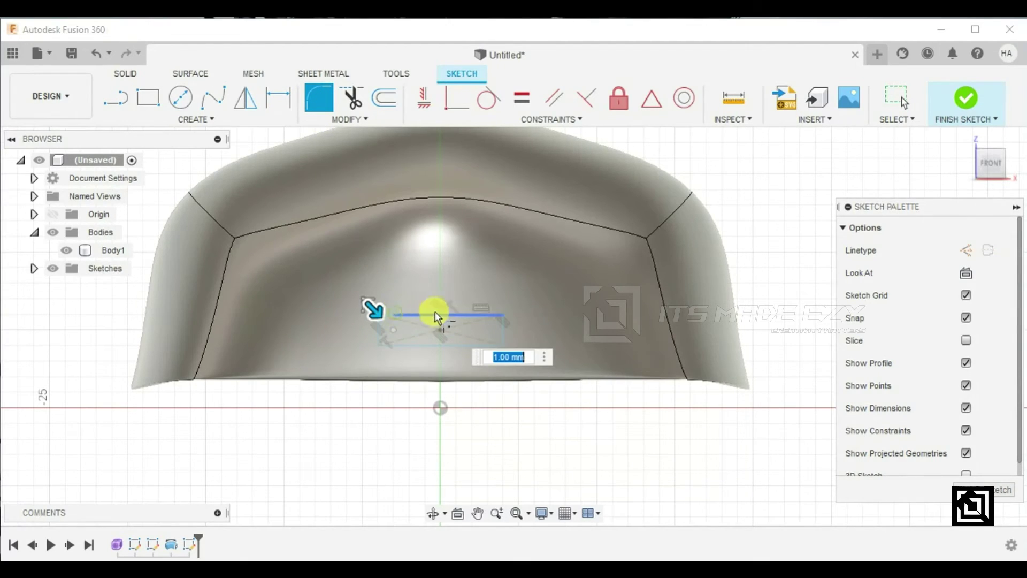
left_click(501, 327)
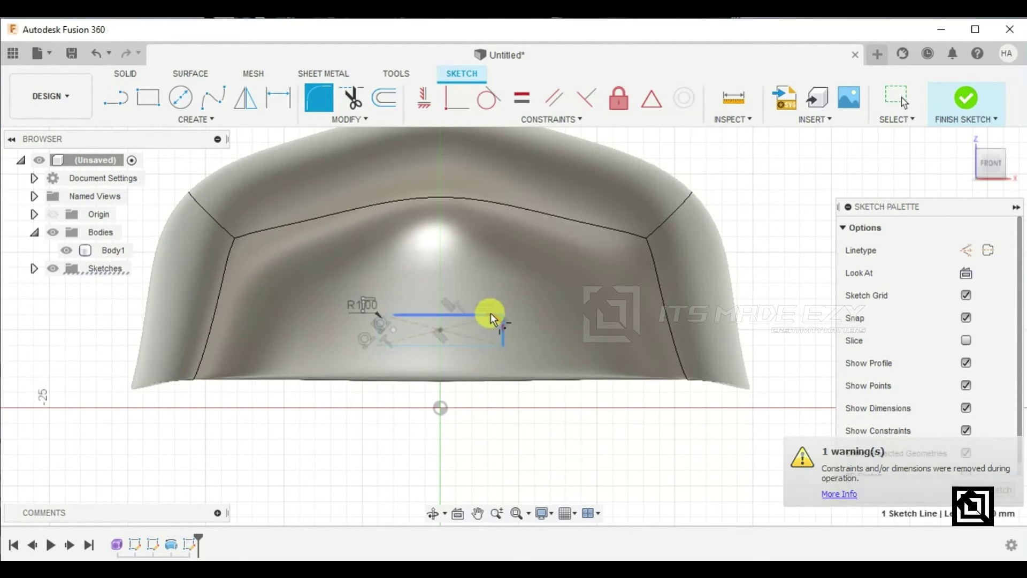
left_click(483, 346)
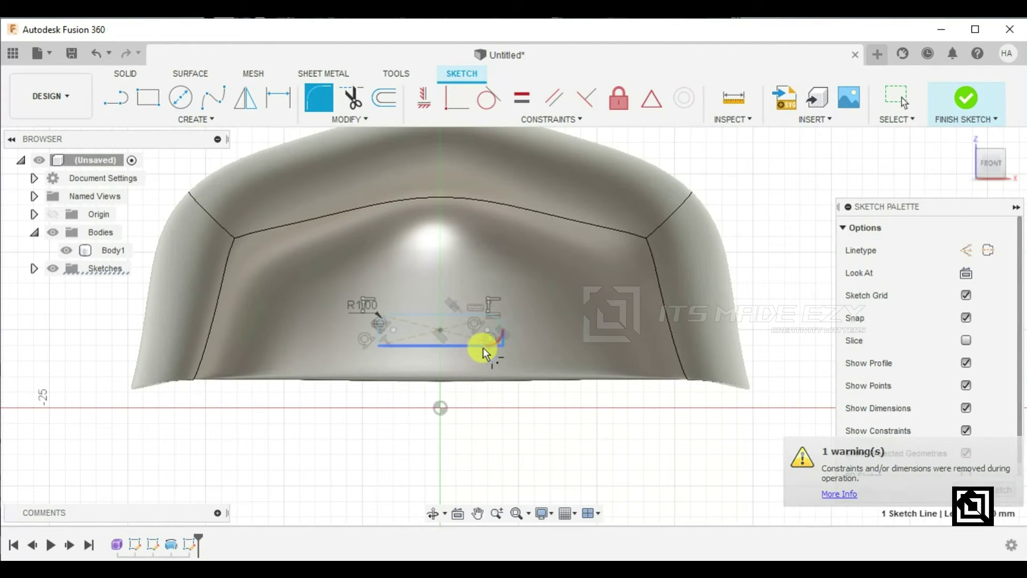
left_click(483, 348)
left_click(410, 347)
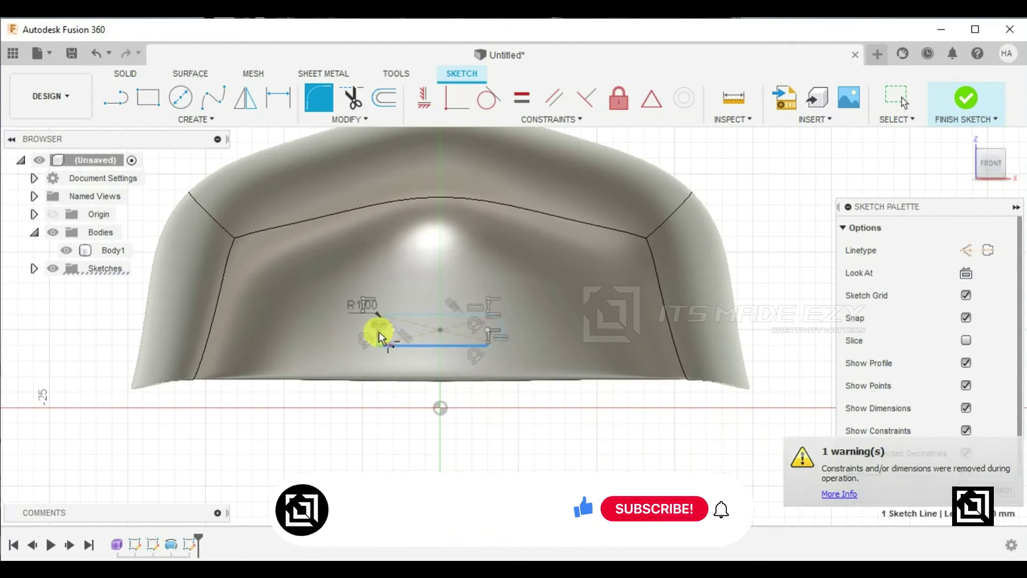
left_click(482, 348)
scroll(480, 348, "up", 2)
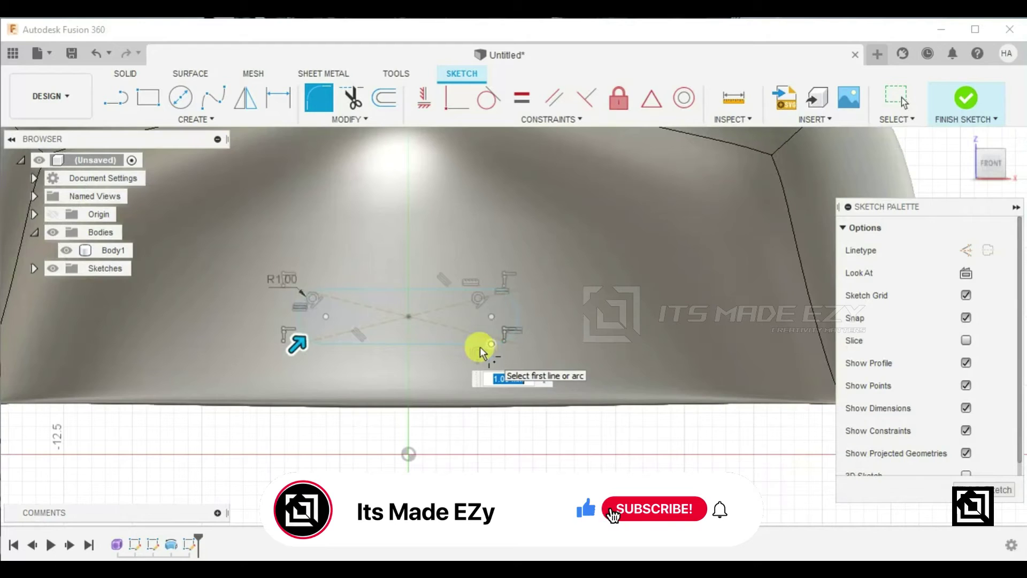
scroll(354, 325, "up", 2)
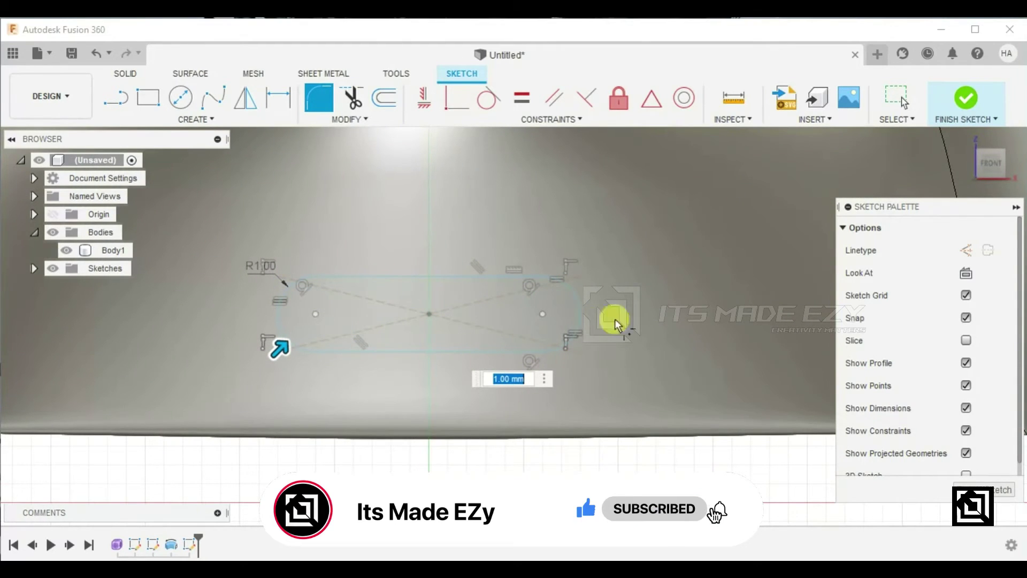
left_click(953, 488)
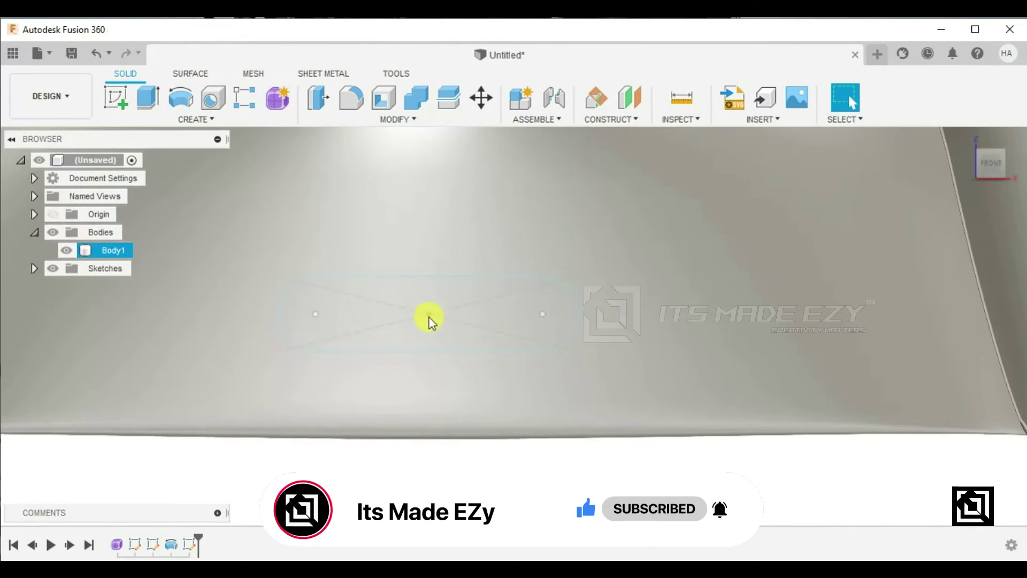
Reopen the slot sketch to check its rounded corners and constraints, and finish it again.
left_click(279, 473)
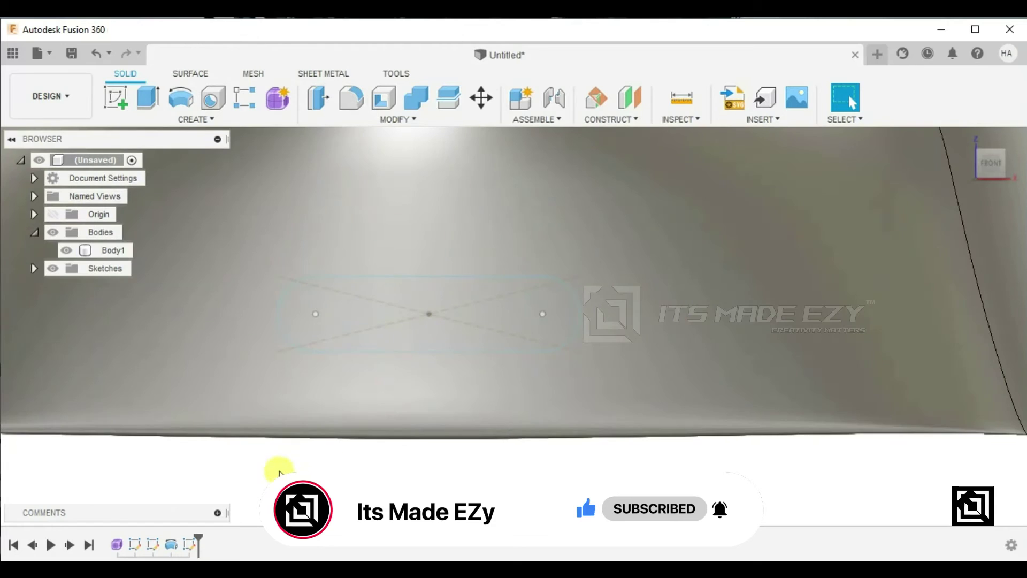
left_click(192, 545)
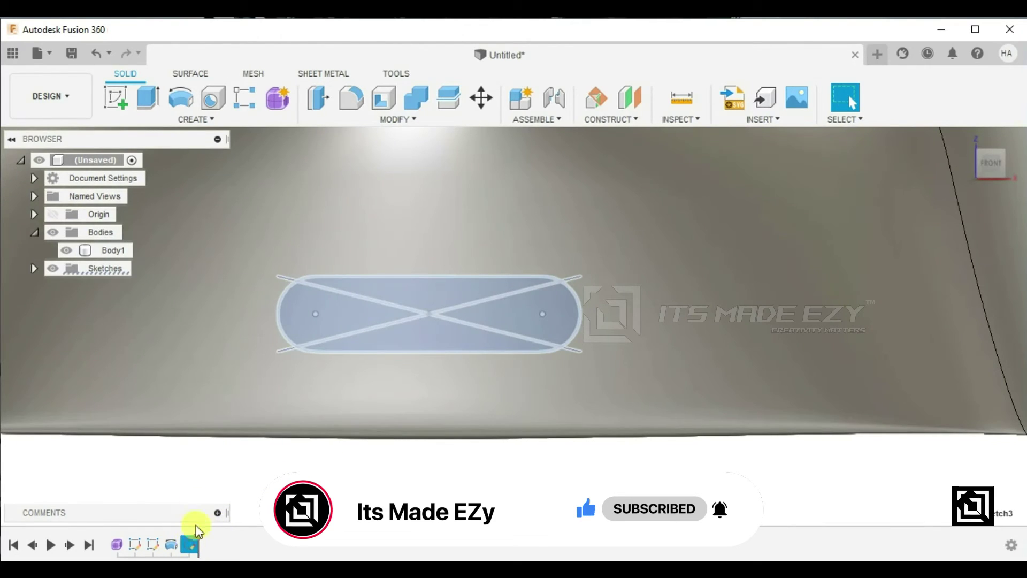
right_click(190, 551)
left_click(220, 397)
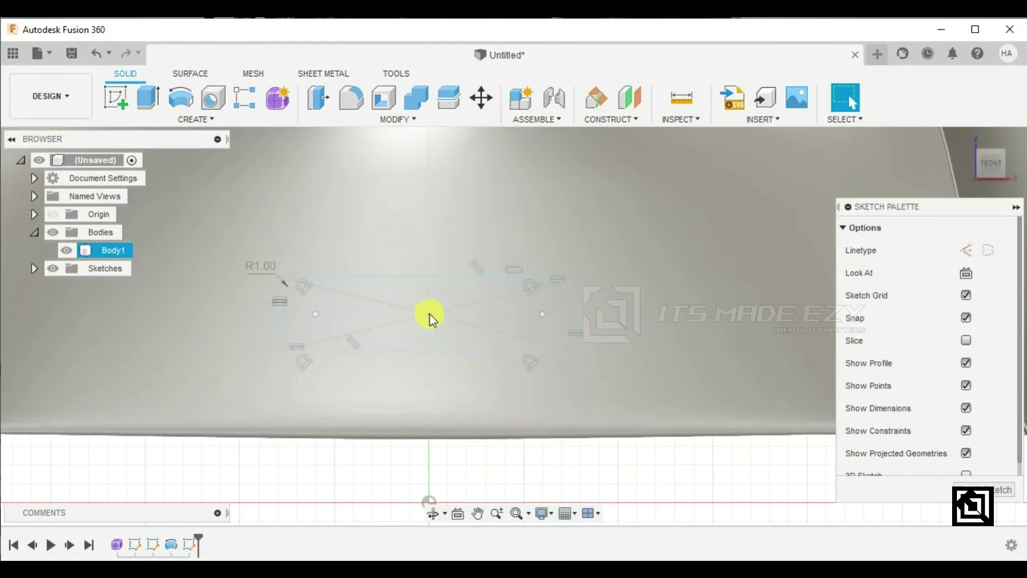
left_click(429, 313)
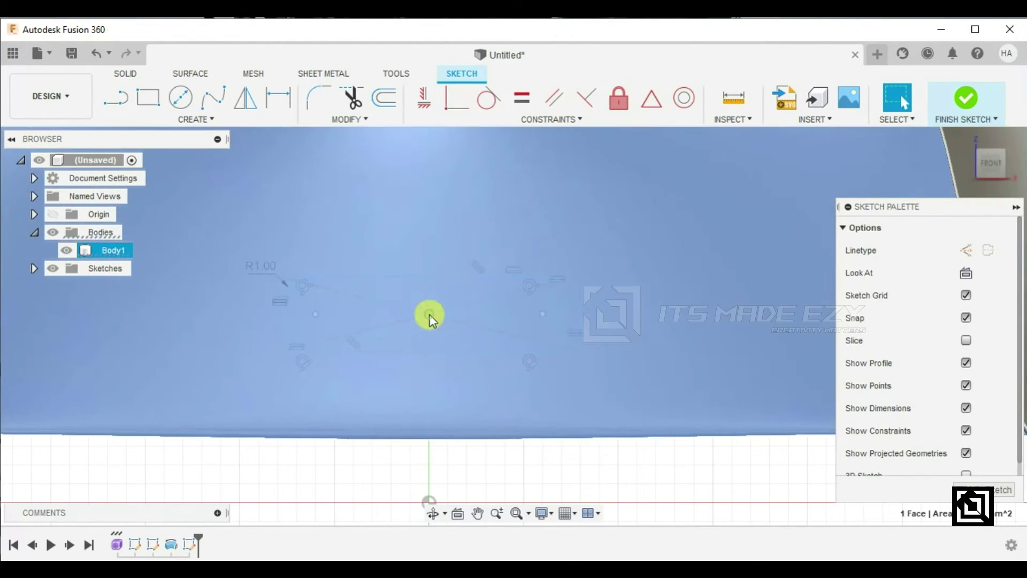
left_click(366, 465)
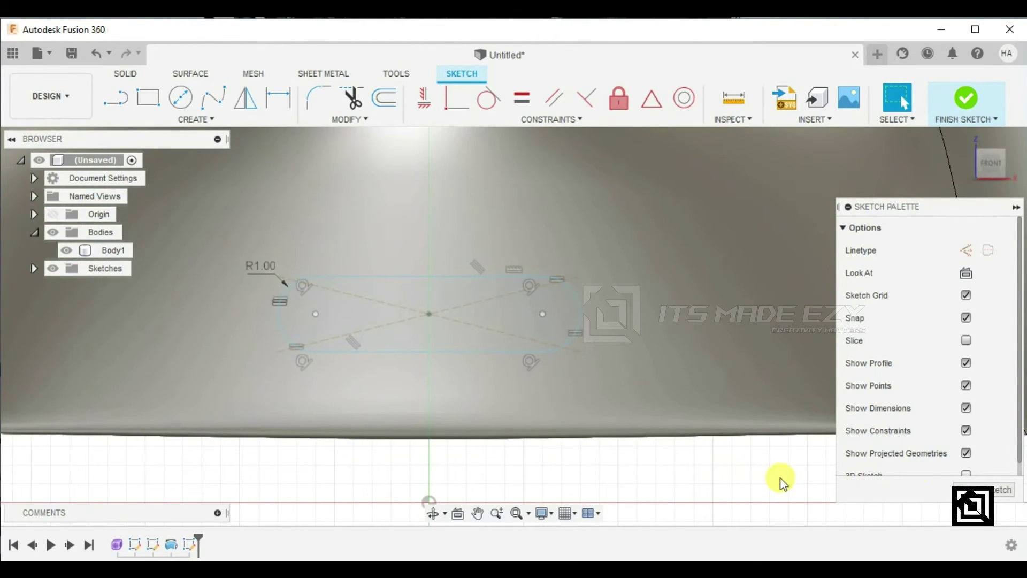
mouse_move(466, 436)
middle_mouse_down("shift")
mouse_move(482, 435)
mouse_move(500, 458)
mouse_move(465, 332)
middle_mouse_up("shift")
left_click(979, 489)
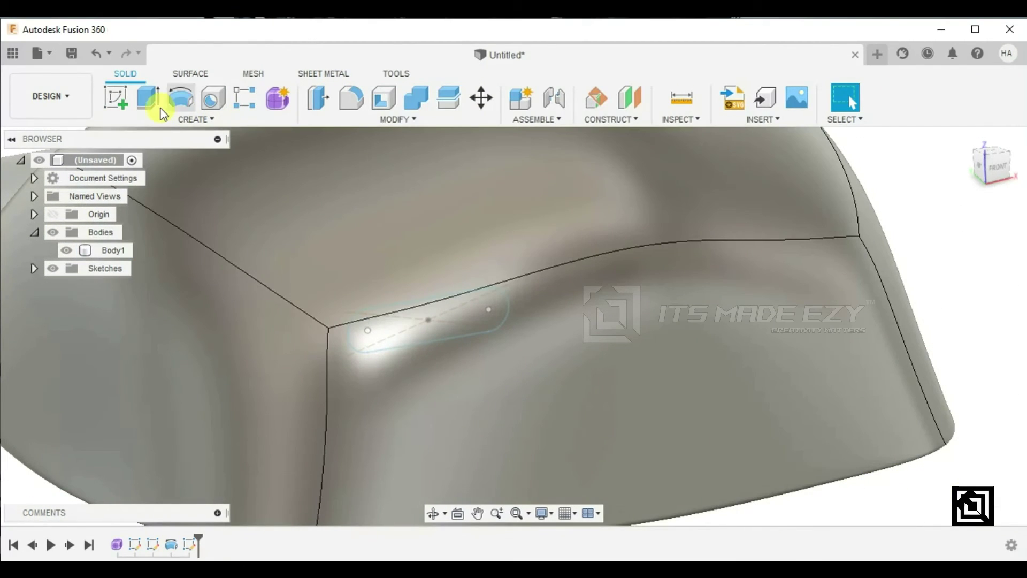
Extrude the rounded slot profile -26 mm as a cut through the back wall of the cap.
left_click(149, 99)
left_click(422, 316)
left_click_drag(422, 316, 729, 485)
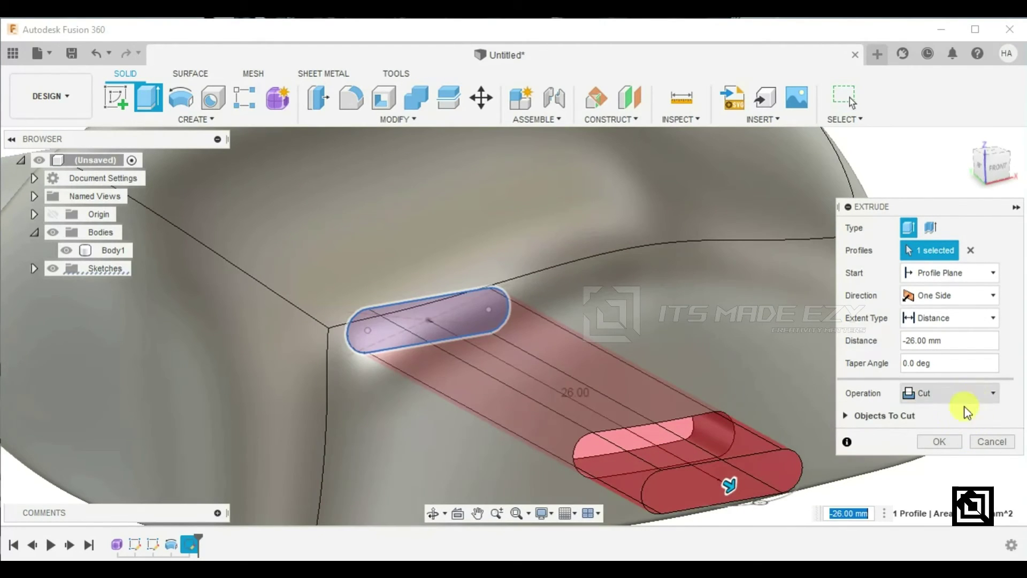
left_click(940, 442)
scroll(633, 305, "down", 3)
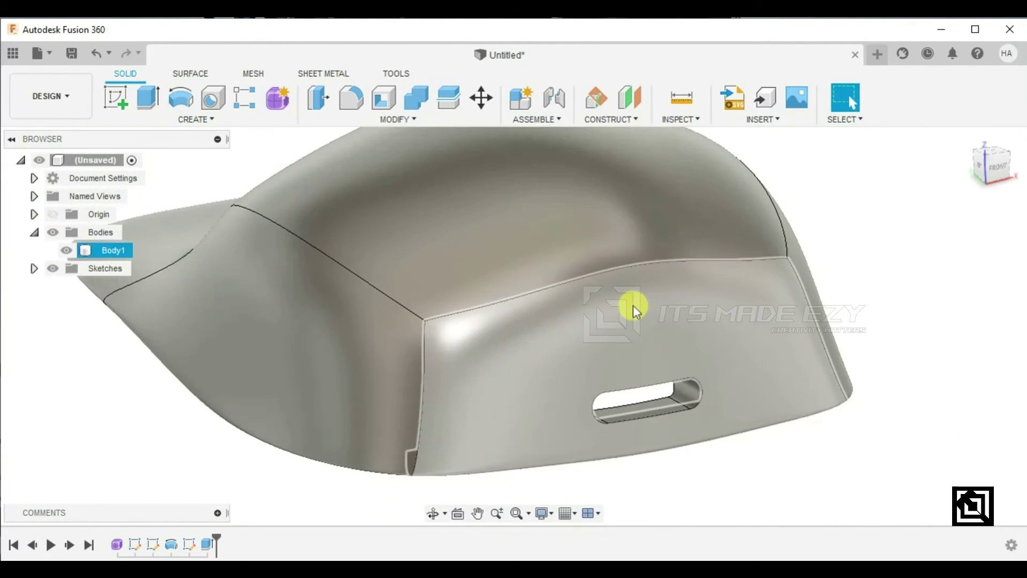
Fillet the outer and inner edge loops of the rear slot opening with a small constant radius.
left_click(350, 98)
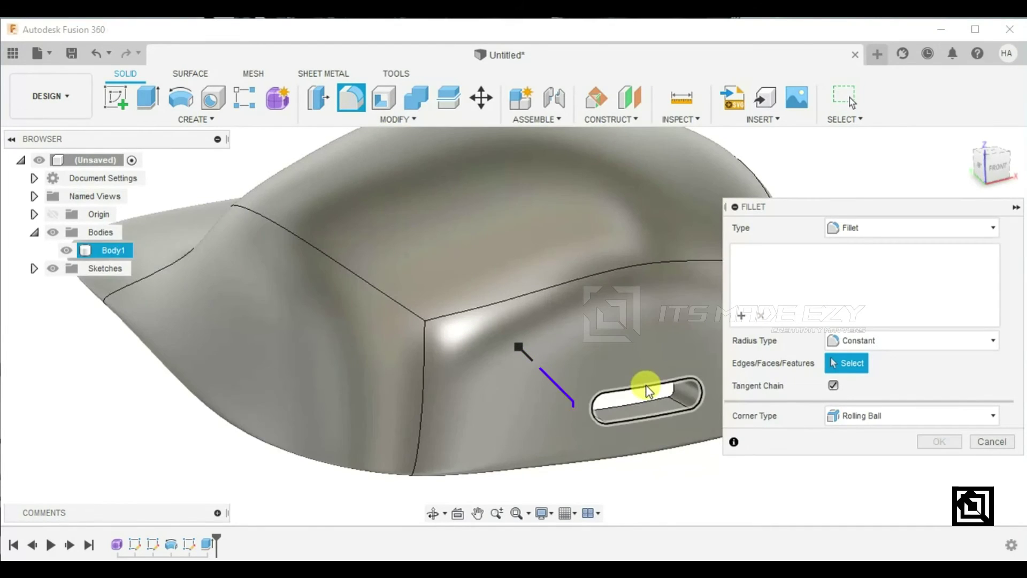
left_click(645, 391)
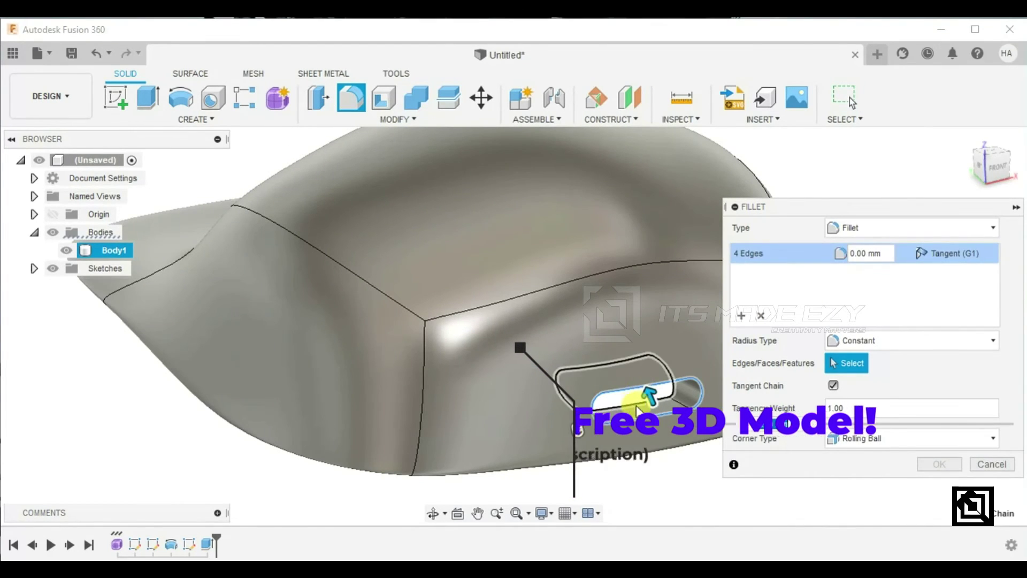
left_click(618, 409)
left_click_drag(609, 395, 615, 403)
left_click(938, 466)
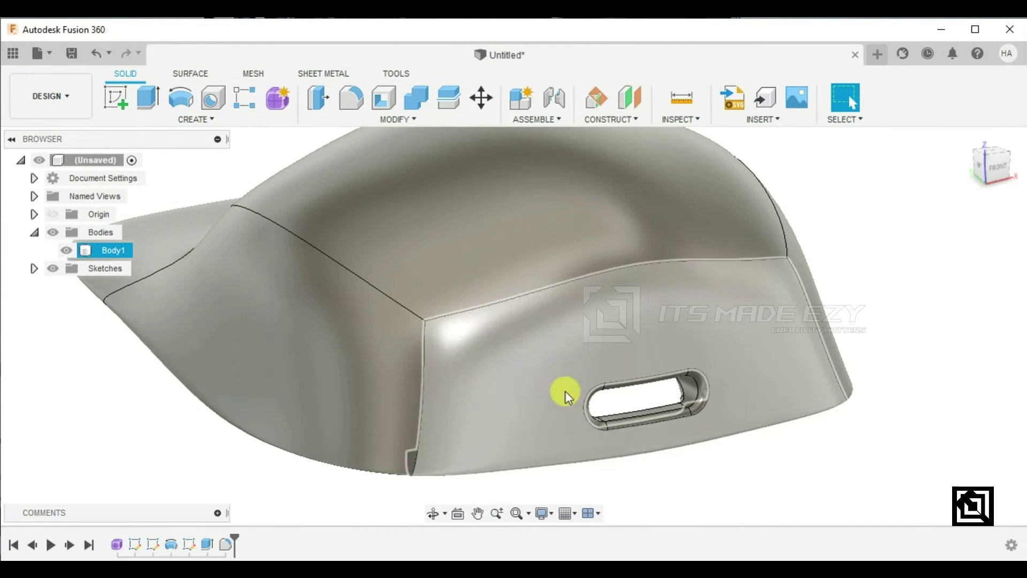
Reopen the cap's original T-spline form for editing from the design history.
middle_click_drag(452, 367, 673, 365, "shift")
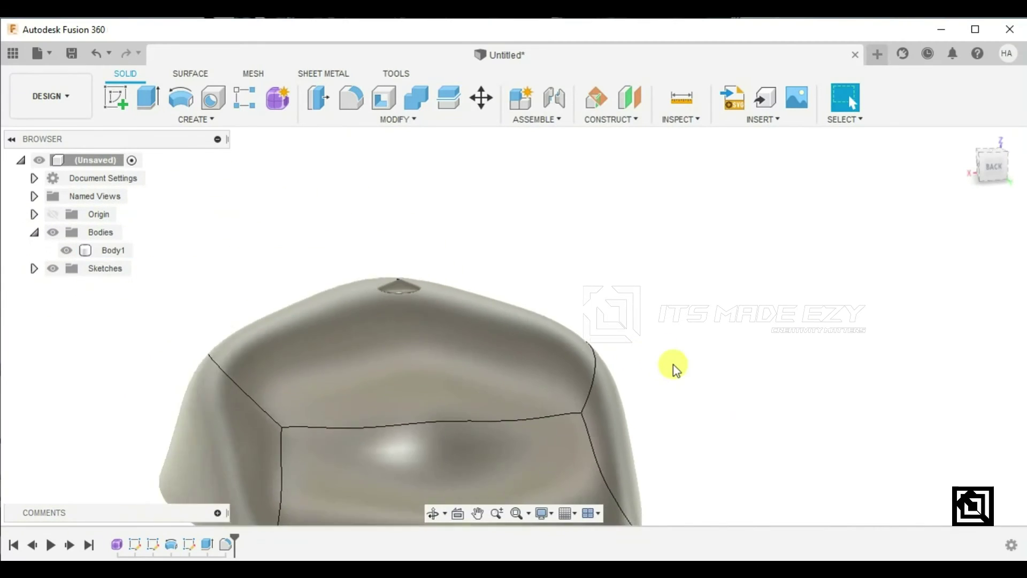
left_click(470, 390)
middle_click_drag(470, 390, 455, 442, "shift")
key("Escape")
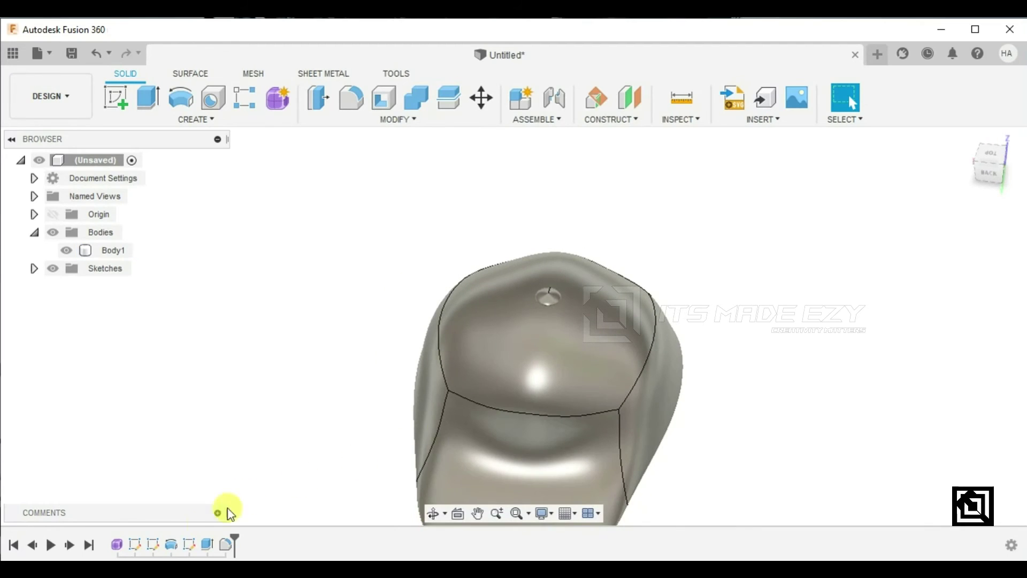
right_click(118, 545)
left_click(140, 415)
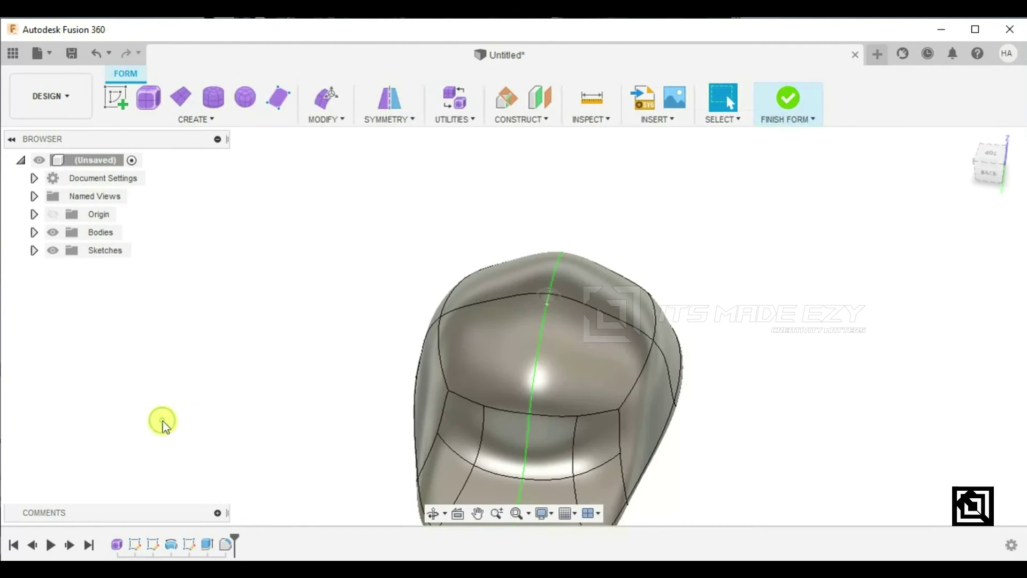
Move the outer vertex at the side where the visor meets the crown 5 mm inward with Edit Form.
middle_click_drag(583, 420, 604, 468, "shift")
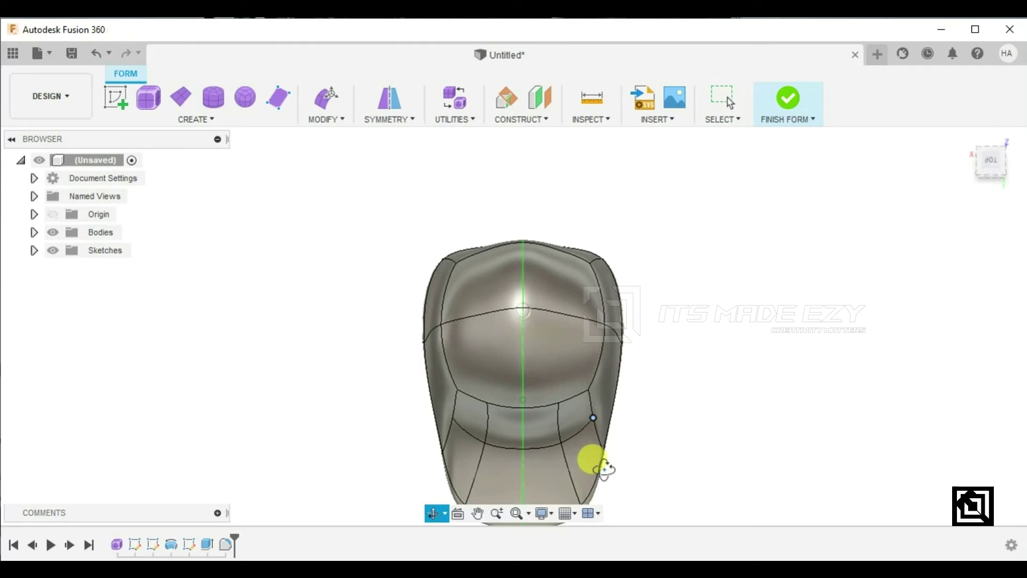
key("Escape")
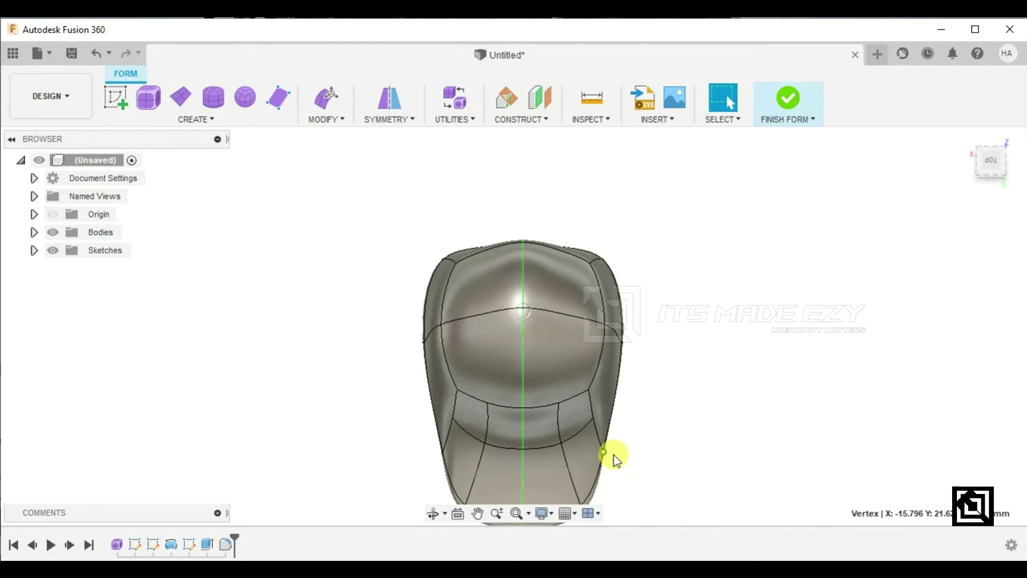
right_click(604, 453)
left_click(659, 428)
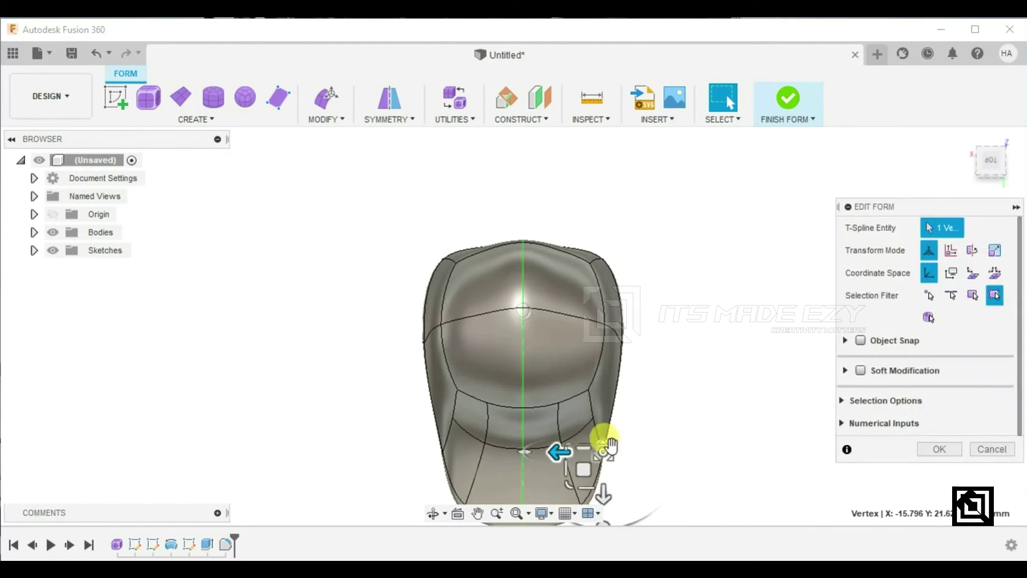
left_click_drag(554, 455, 535, 453)
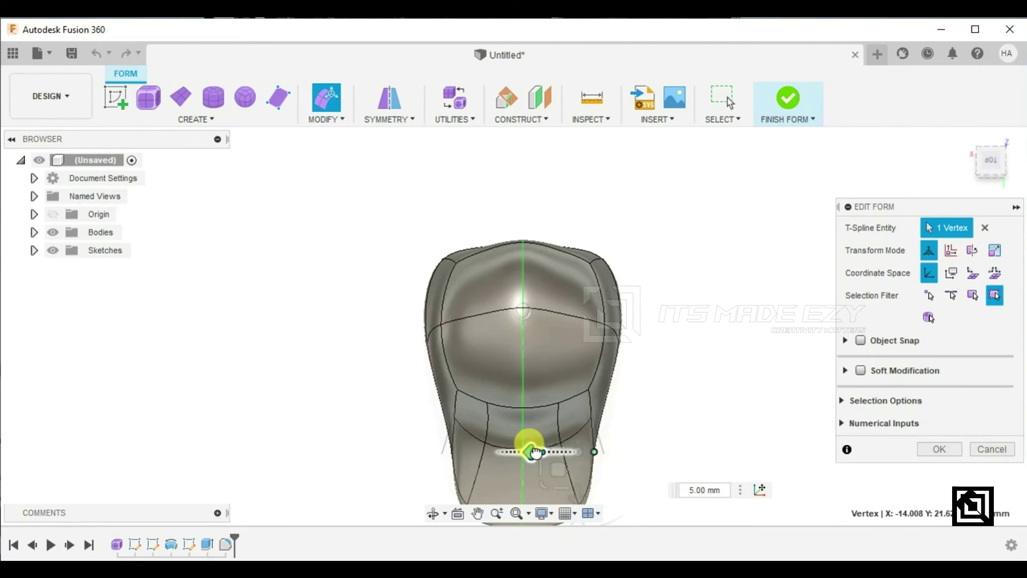
Move the vertex at the crown's rear corner about 3 mm inward and 2.2 mm forward, and confirm the form edit.
middle_click_drag(399, 415, 431, 429, "shift")
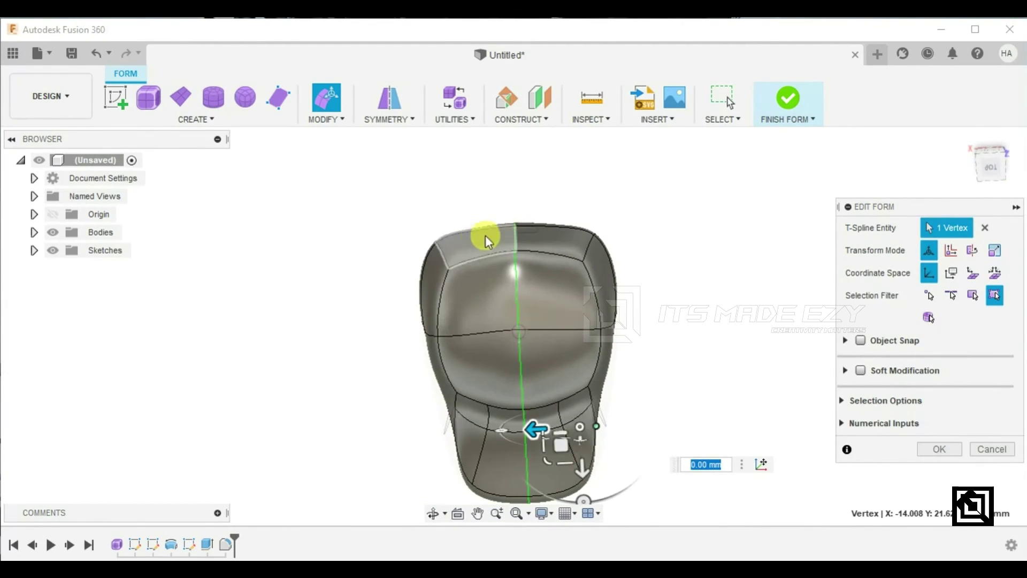
left_click(437, 246)
left_click_drag(438, 246, 431, 271)
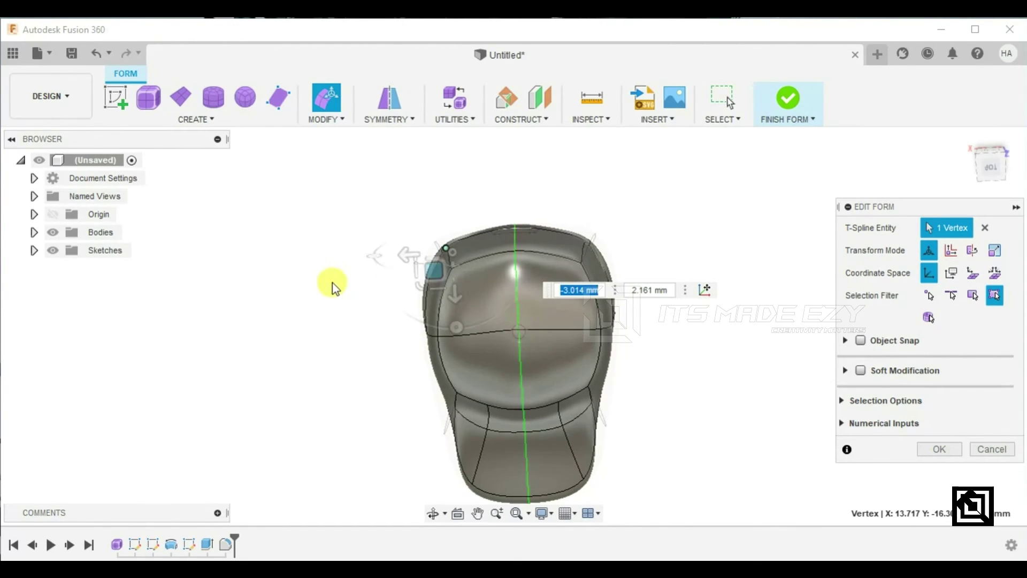
left_click(951, 451)
Try to finish the form, return to form editing and close the conversion error report.
middle_click_drag(525, 420, 605, 328, "shift")
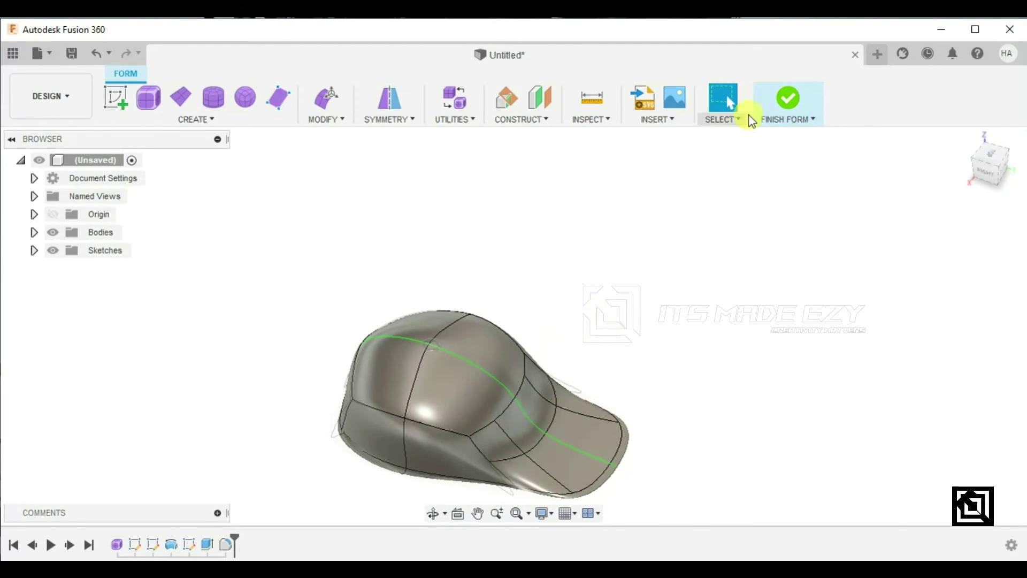
left_click(784, 110)
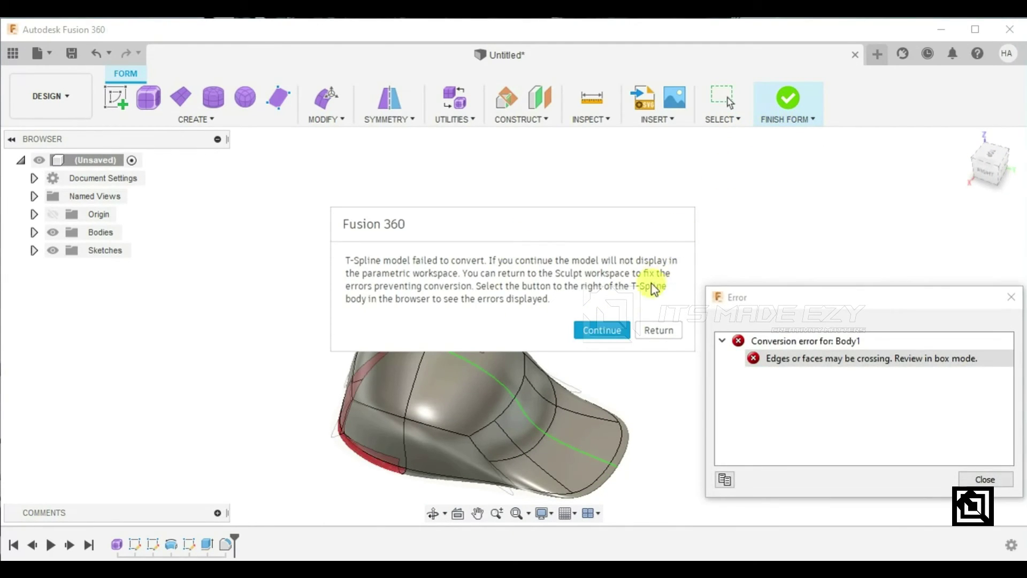
left_click(658, 330)
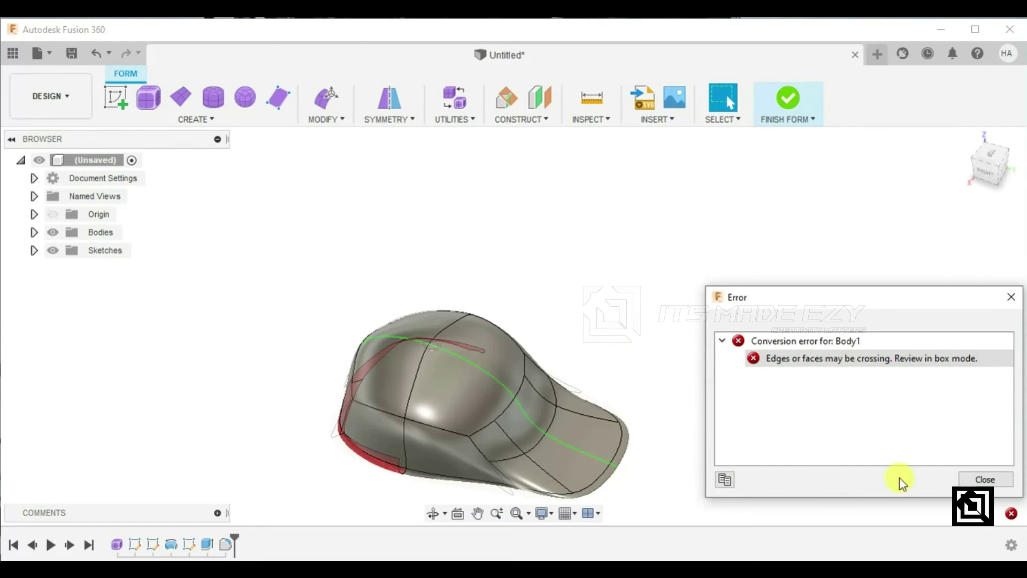
left_click(986, 480)
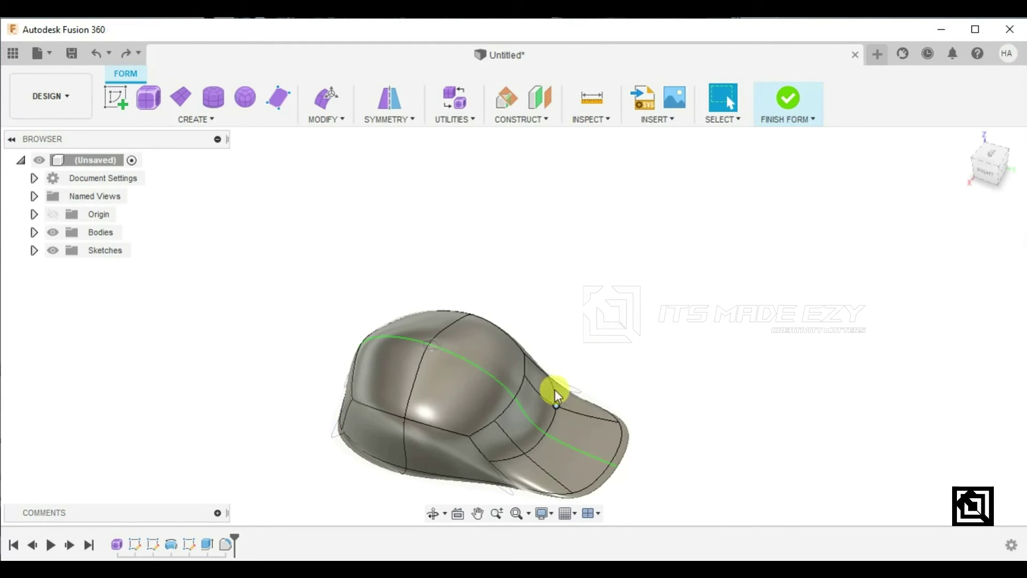
Move the vertex at the cap's lower rear corner in plane by about -1.44 mm and 4.88 mm with Edit Form, and confirm.
middle_click_drag(359, 428, 340, 316, "shift")
scroll(339, 446, "up", 3)
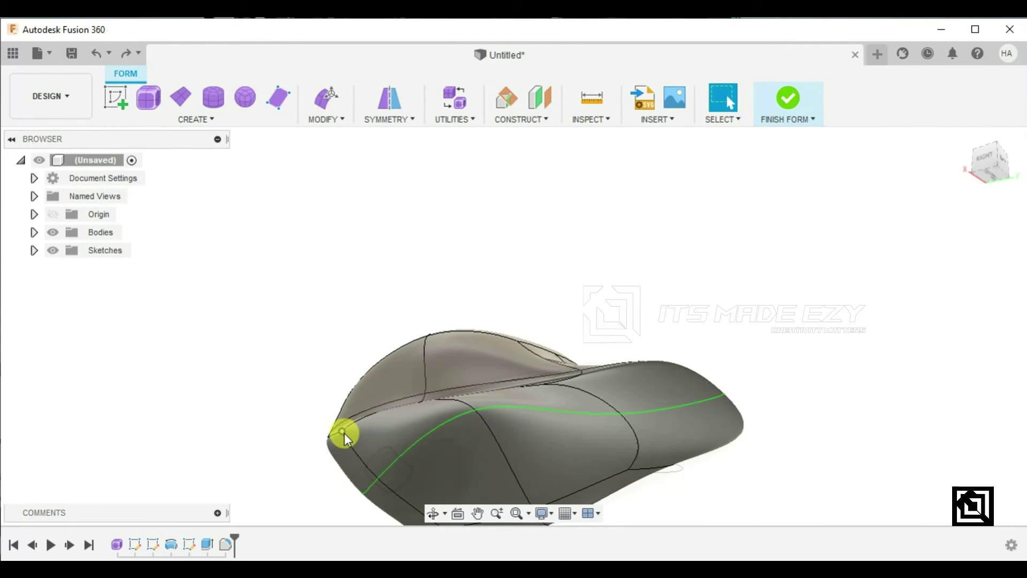
right_click(344, 432)
left_click(387, 413)
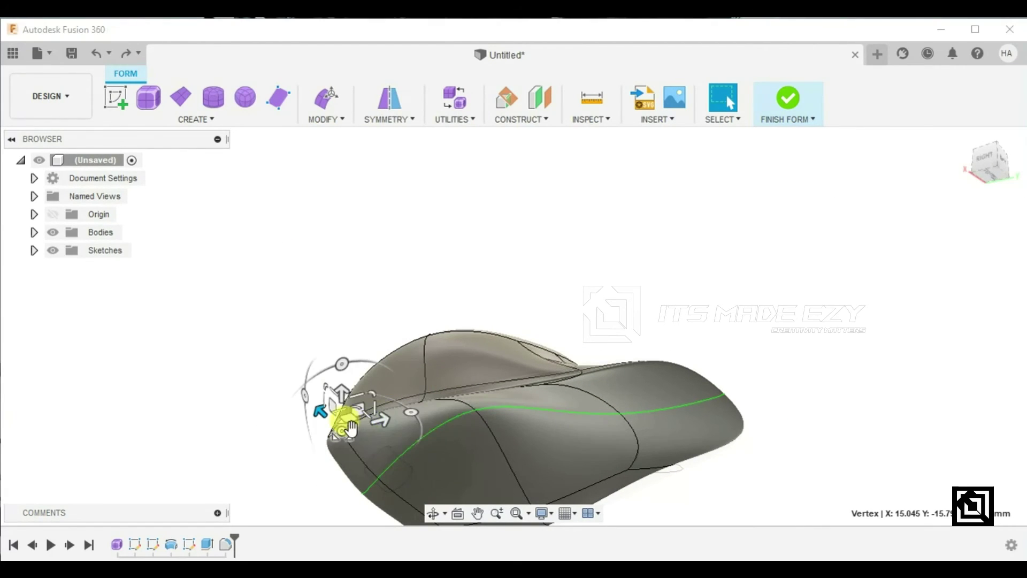
mouse_move(347, 420)
left_mouse_down()
mouse_move(390, 418)
mouse_move(346, 429)
mouse_move(351, 413)
mouse_move(370, 423)
mouse_move(360, 413)
left_mouse_up()
left_click(333, 438)
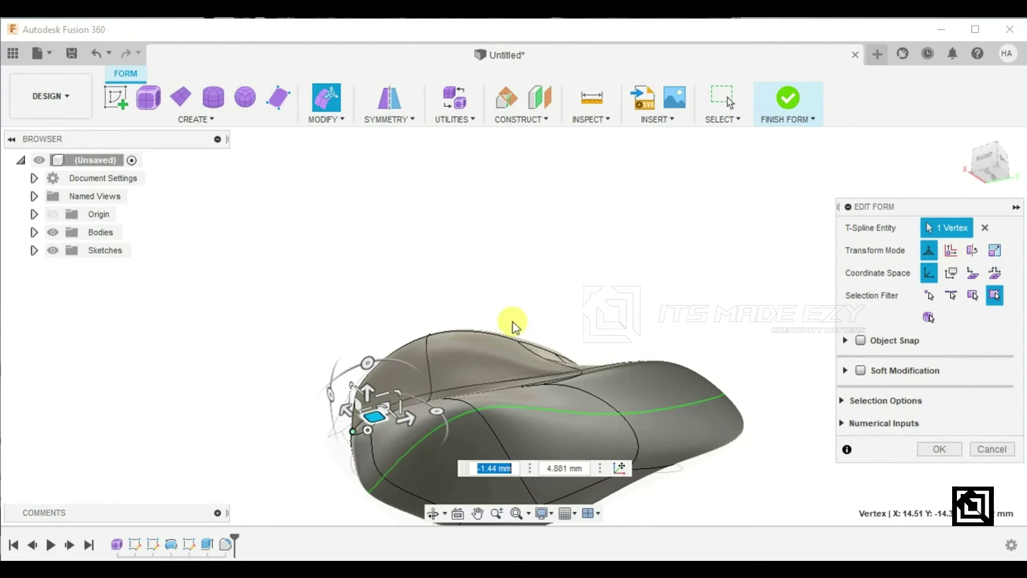
left_click(937, 448)
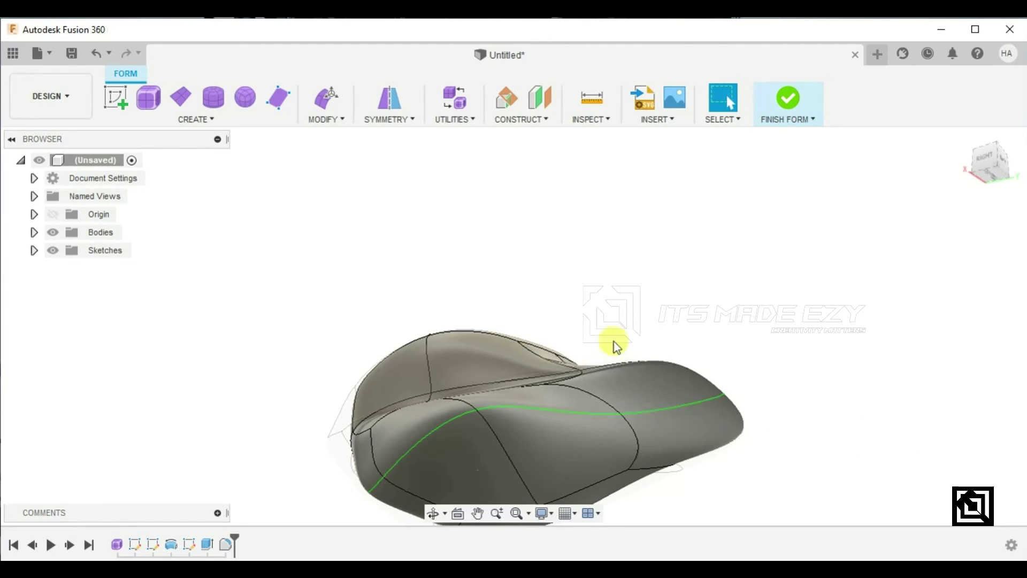
Move the rear underside vertex inward with Edit Form, and shift the adjoining short edge about 3.2 mm inward and 0.4 mm up.
left_click_drag(594, 316, 546, 396)
mouse_move(537, 389)
middle_mouse_down("shift")
mouse_move(482, 399)
mouse_move(552, 399)
middle_mouse_up("shift")
middle_click_drag(403, 421, 378, 348)
left_click_drag(389, 356, 360, 335)
key("Escape")
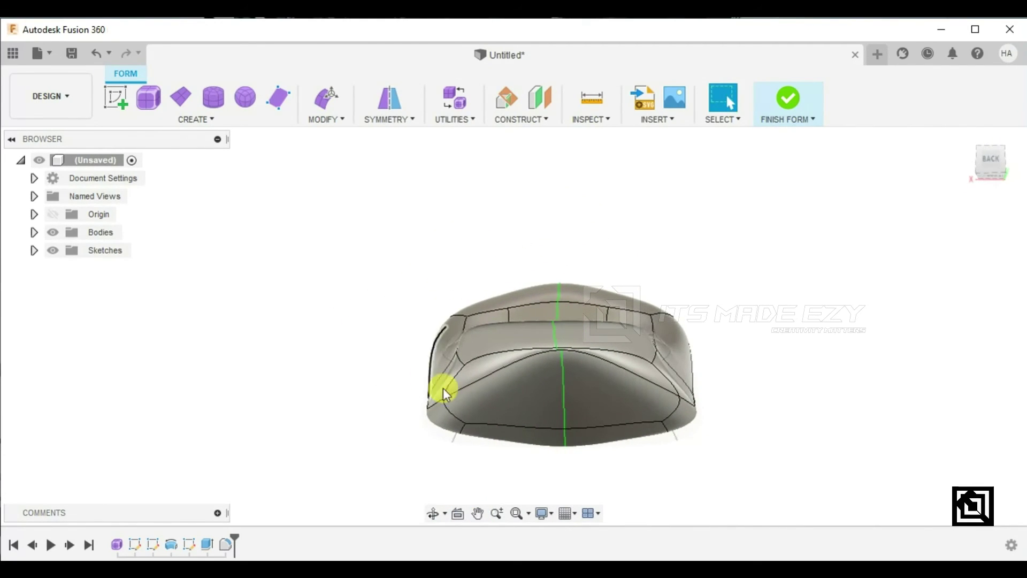
left_click(444, 399)
right_click(445, 398)
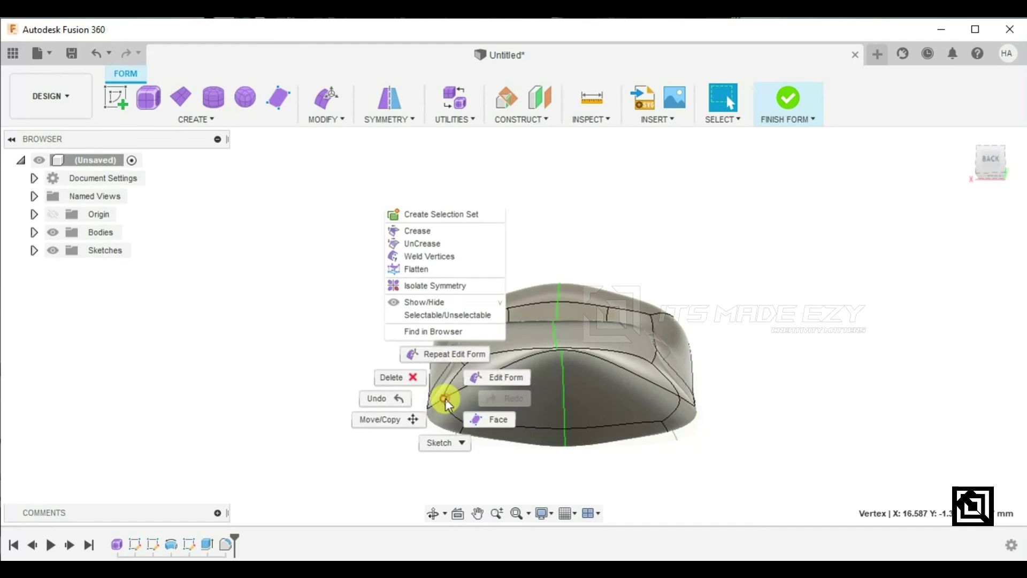
left_click(480, 380)
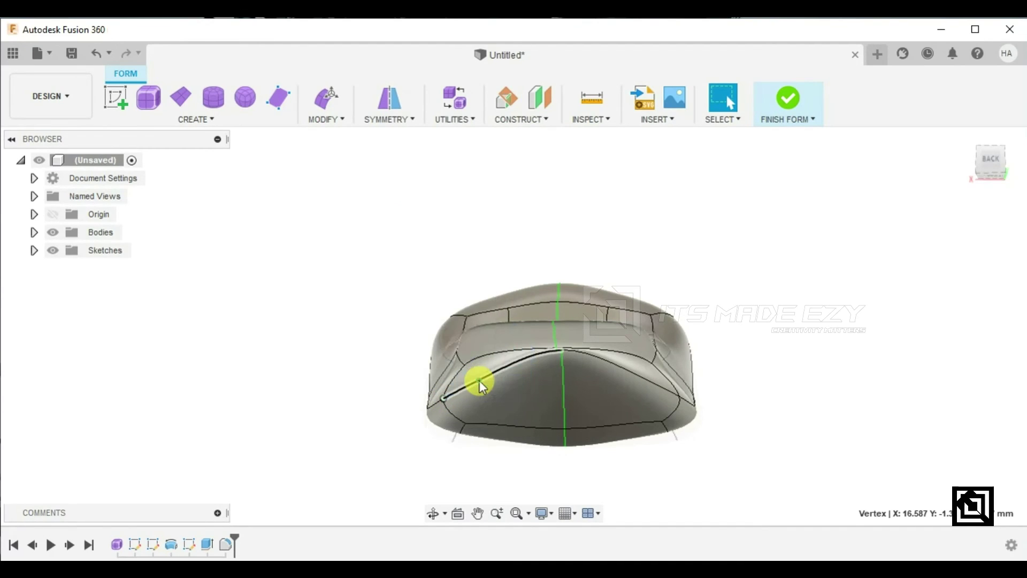
left_click_drag(424, 382, 448, 379)
left_click(435, 410)
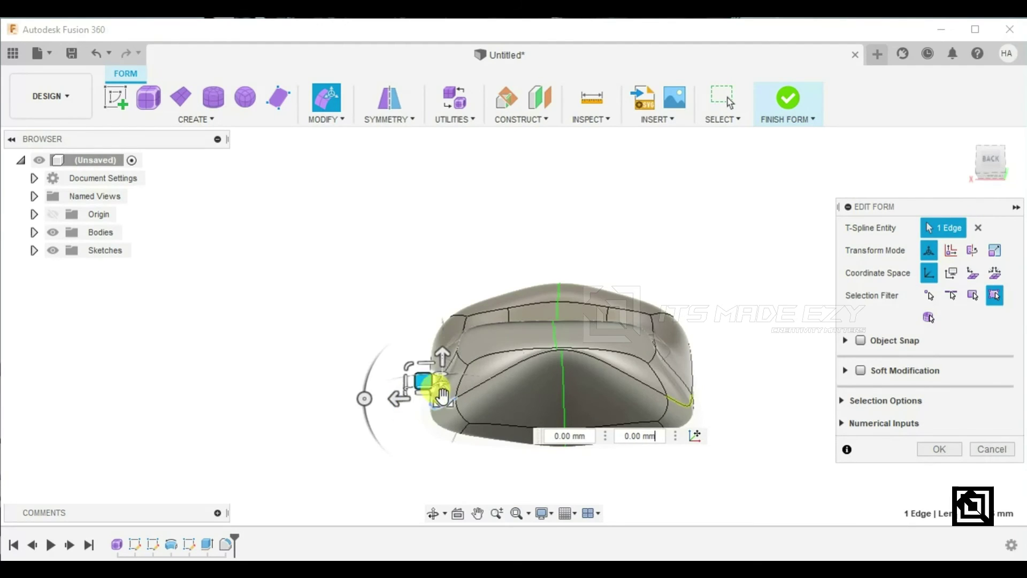
left_click_drag(418, 379, 445, 376)
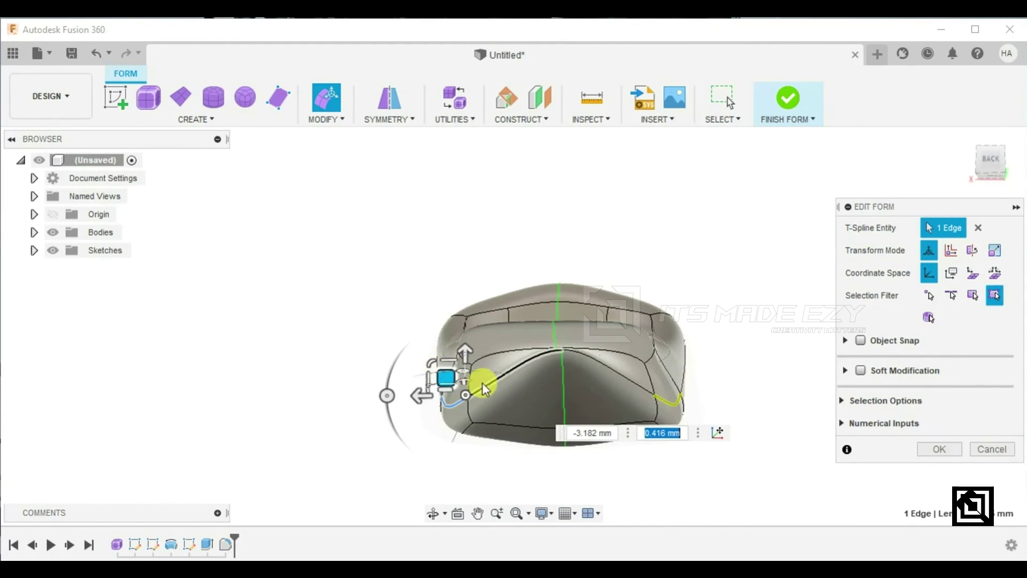
Shift the curved rear underside edge about 2.2 mm outward and 1.2 mm up, raise its outer vertex about 2.7 mm, and confirm.
left_click(499, 381)
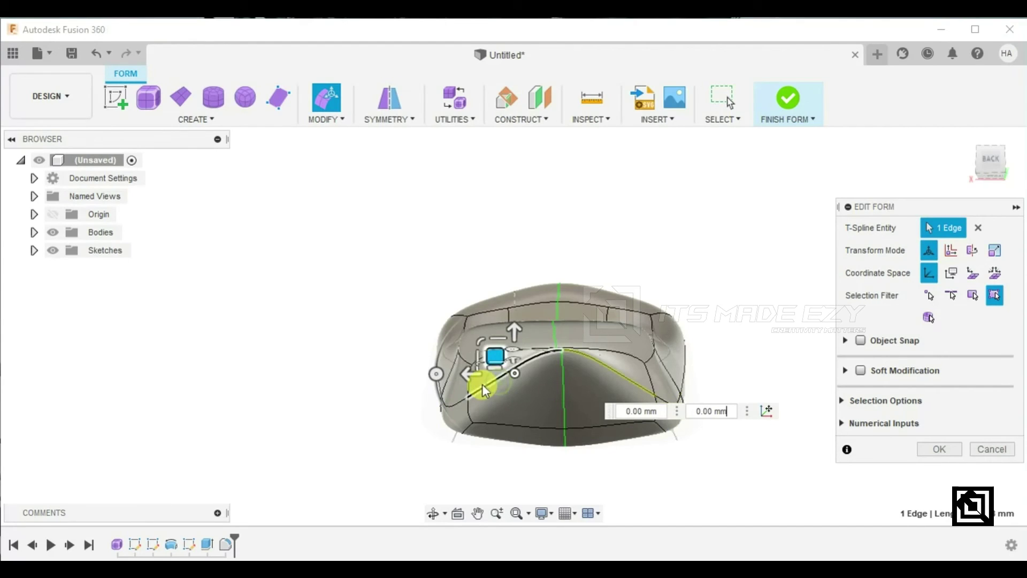
left_click_drag(490, 352, 474, 346)
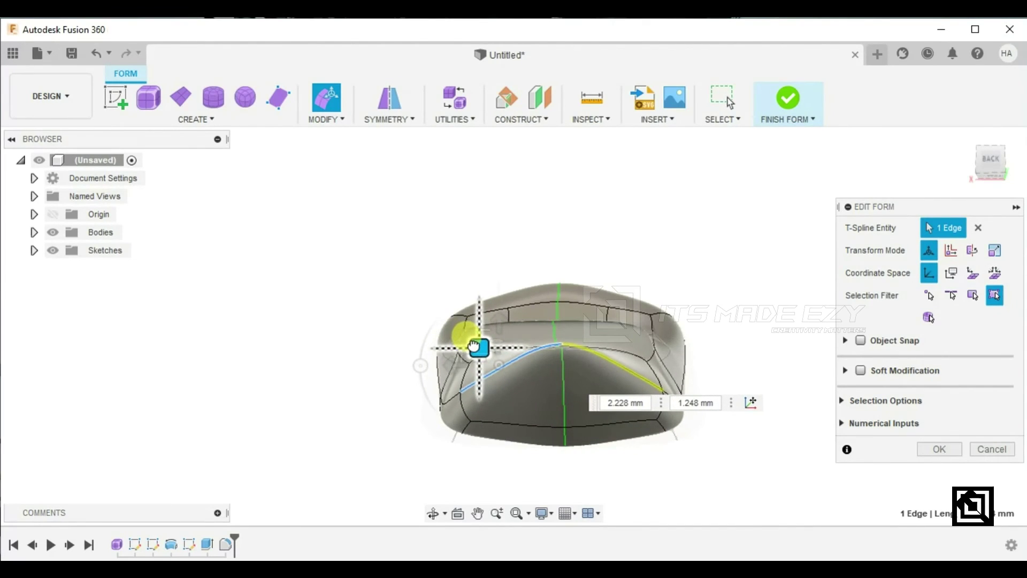
left_click(460, 391)
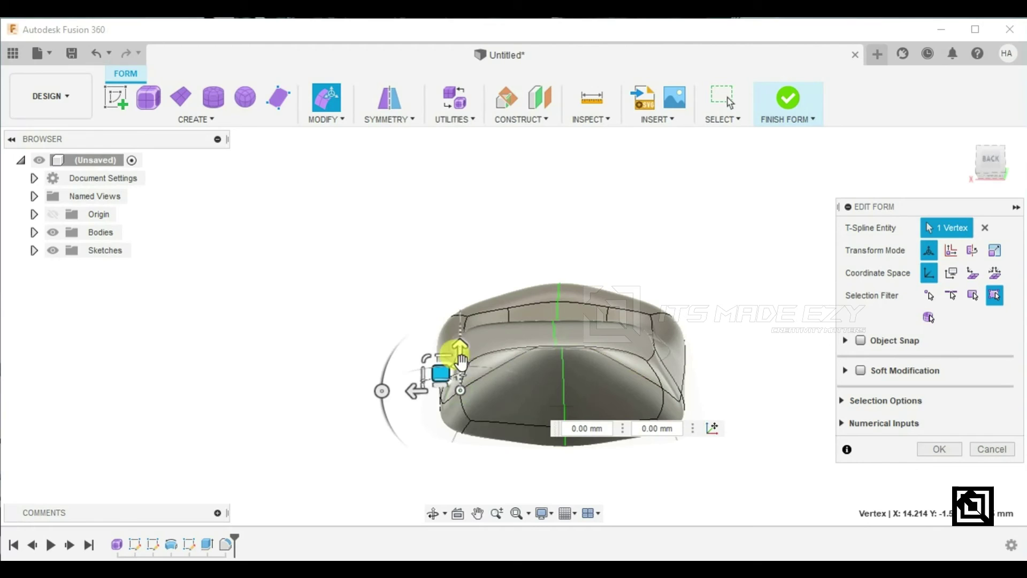
left_click_drag(441, 369, 443, 352)
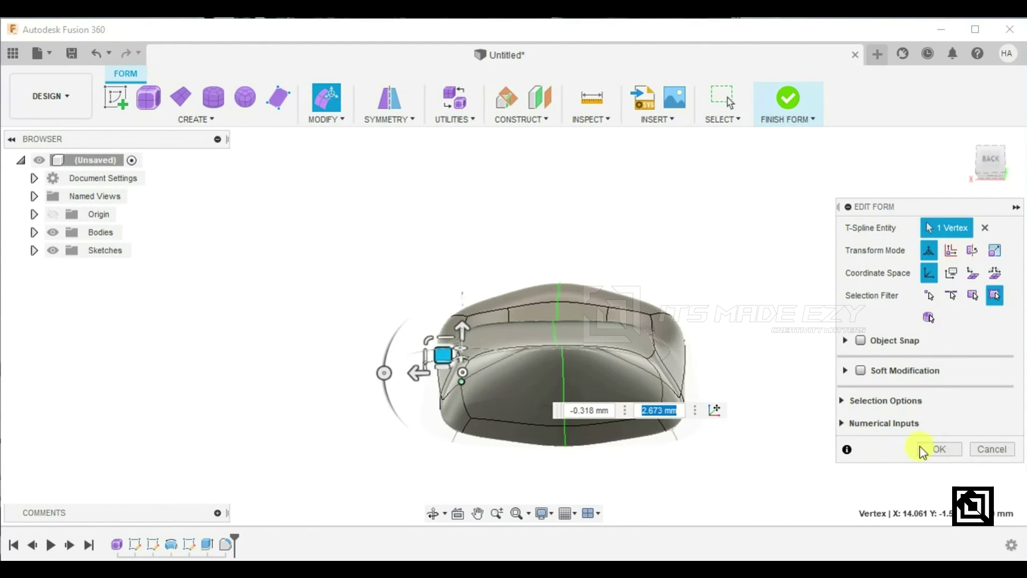
left_click(921, 448)
Finish the form to convert the edited cap into a solid body, and inspect it from the opposite side.
middle_click_drag(733, 394, 862, 412, "shift")
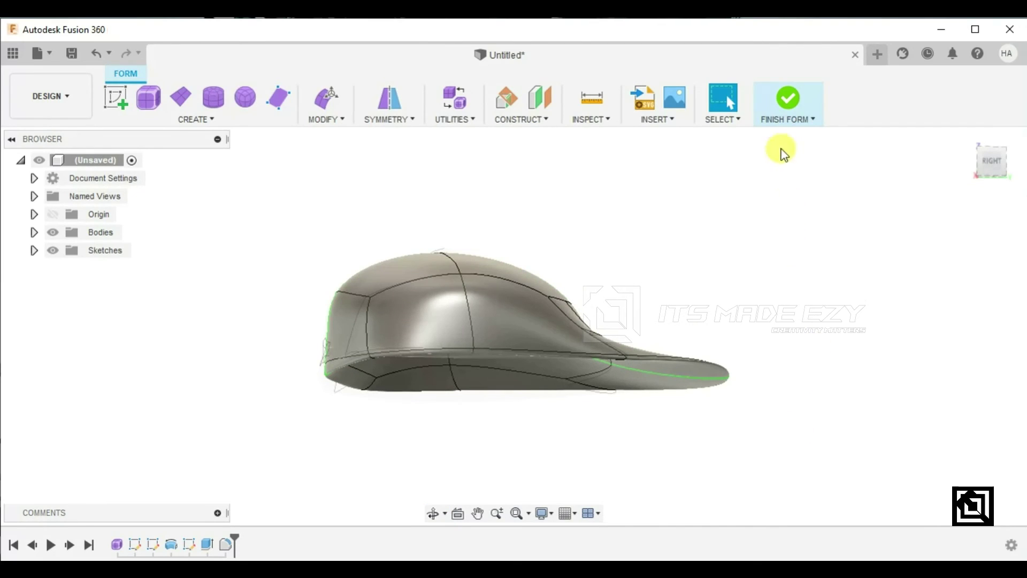
left_click(786, 102)
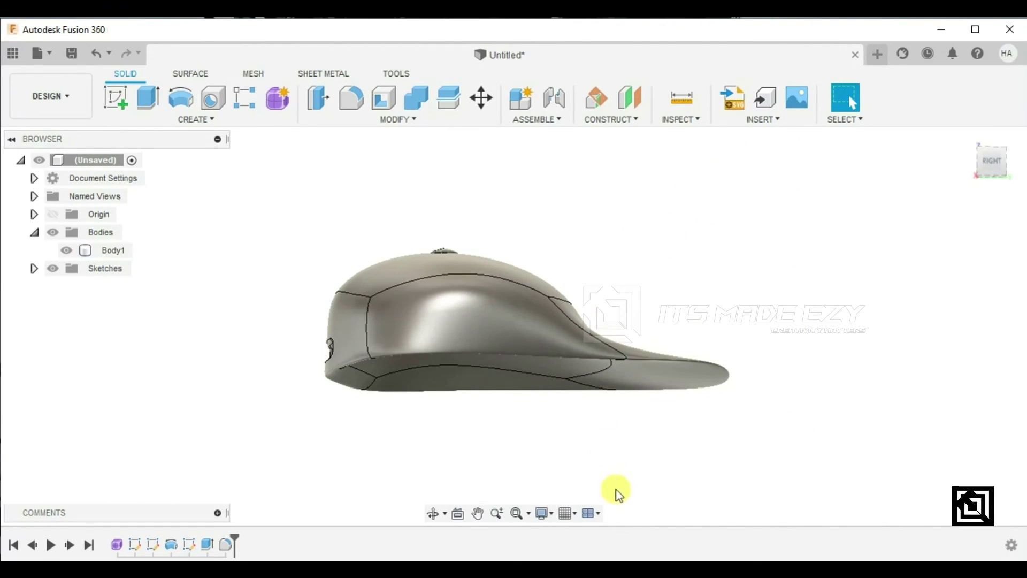
middle_click_drag(629, 464, 835, 472, "shift")
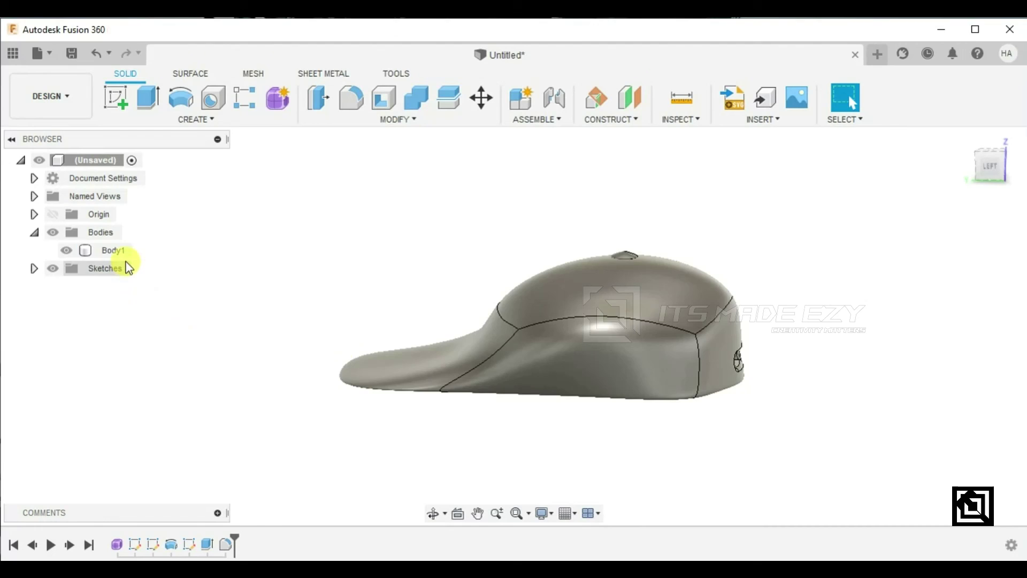
Open the Appearance settings for the cap body and apply Fabric (Yellow) from the Cloth library.
right_click(123, 250)
left_click(192, 122)
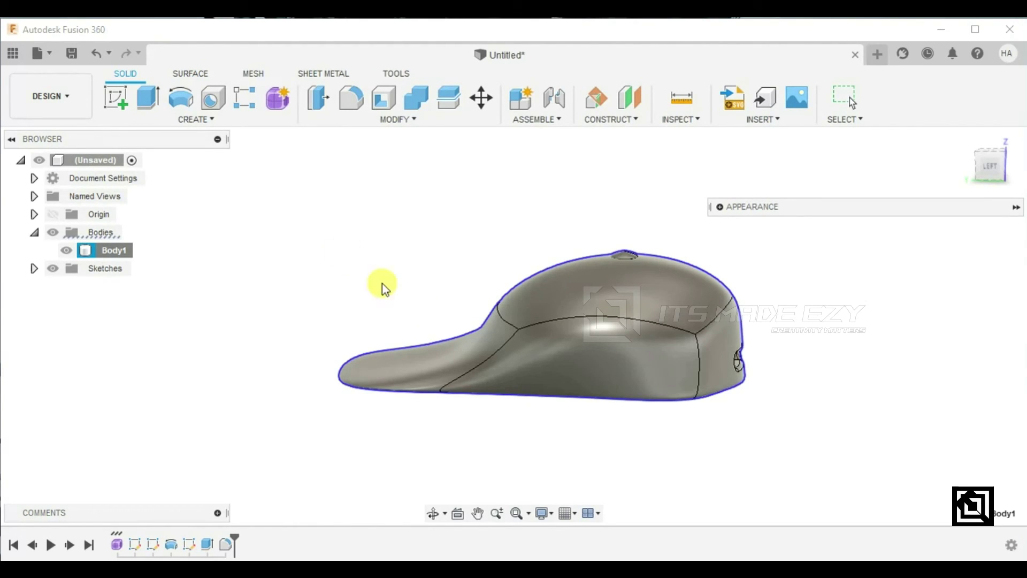
left_click(720, 208)
scroll(795, 371, "down", 1)
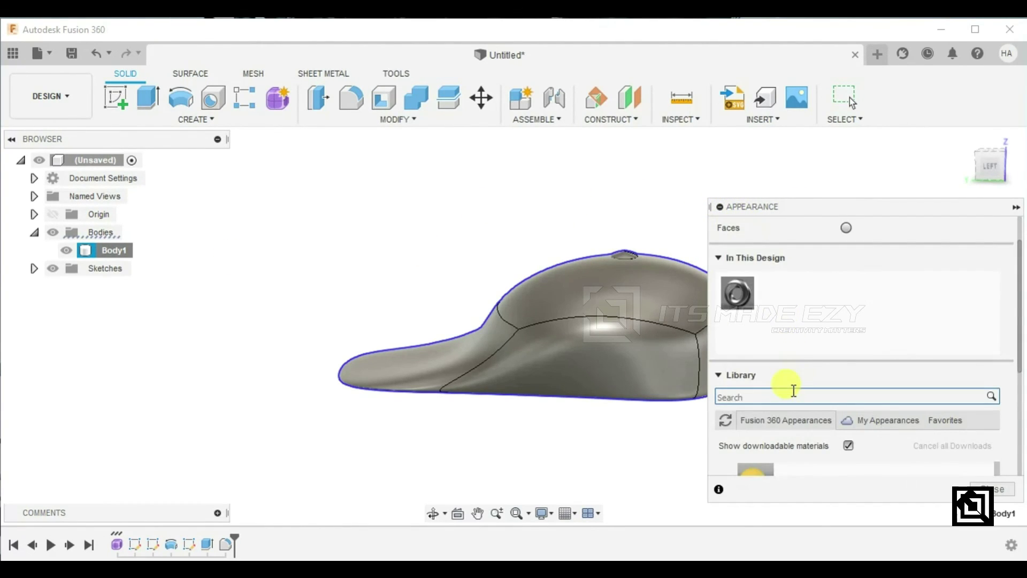
scroll(794, 390, "down", 2)
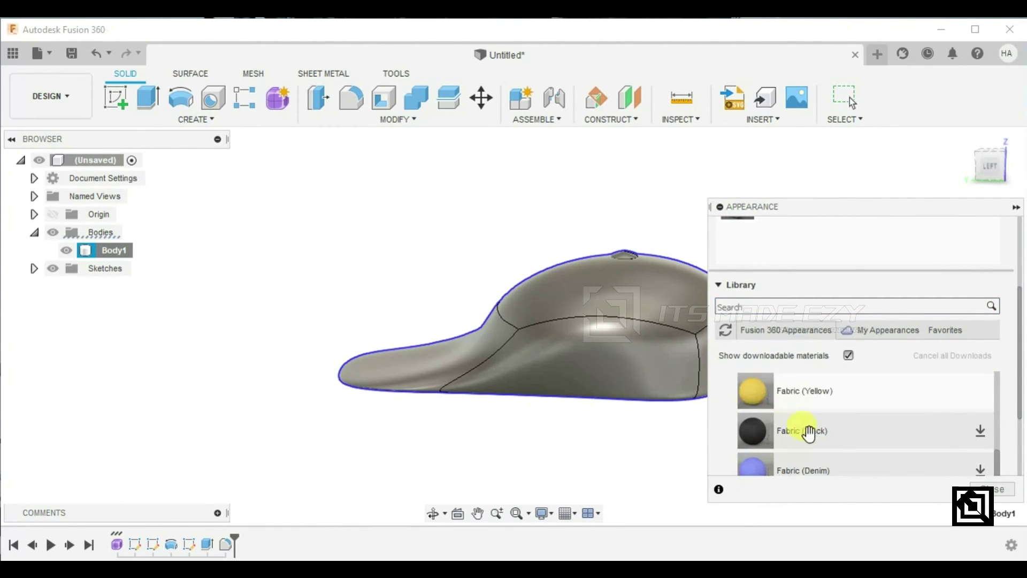
left_click_drag(842, 410, 625, 354)
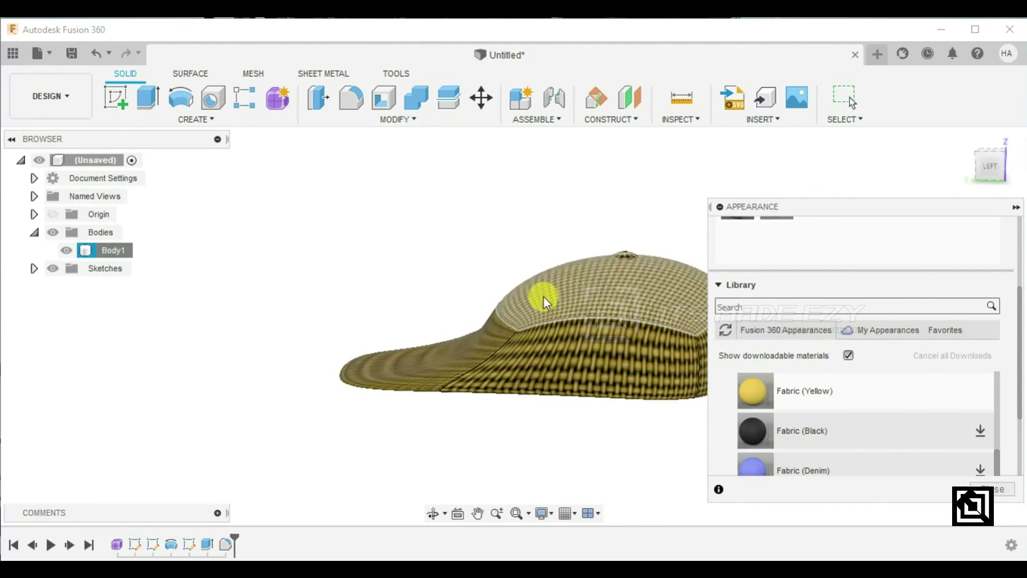
Replace the cap's appearance with Fabric (Blue) from the Cloth library and close the Appearance settings.
scroll(791, 459, "down", 1)
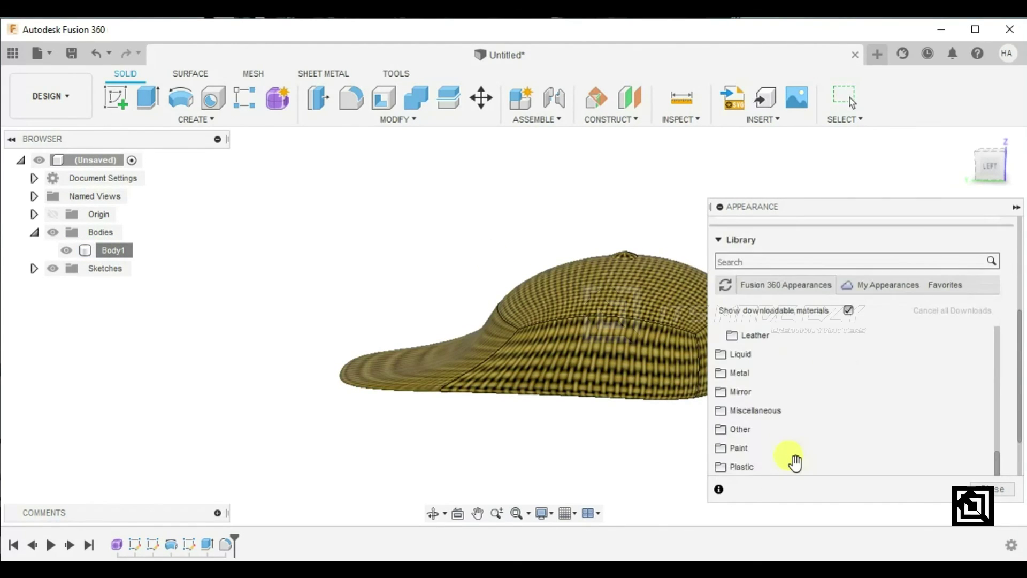
scroll(858, 441, "down", 3)
scroll(871, 434, "up", 3)
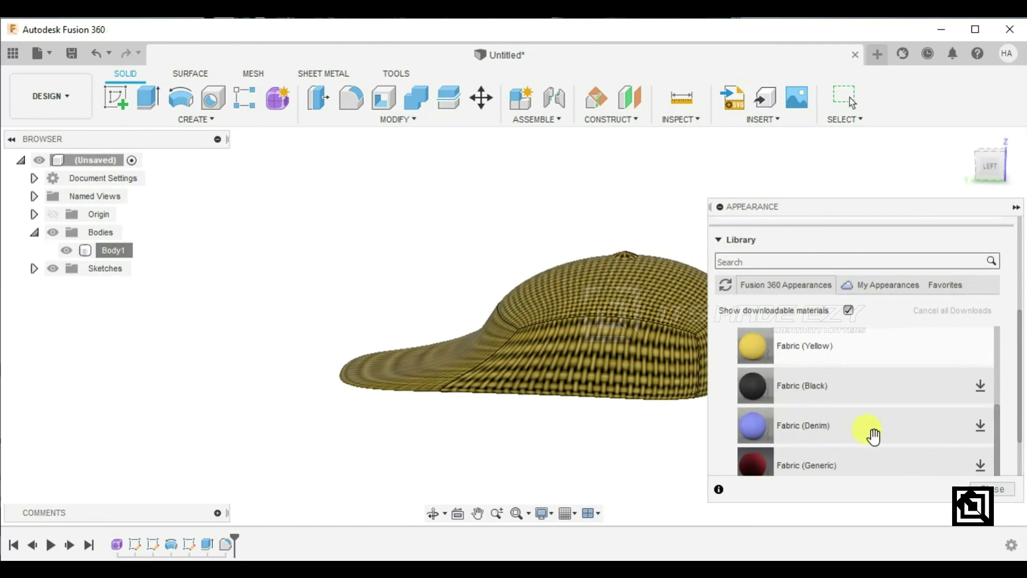
scroll(872, 432, "up", 2)
left_click_drag(865, 388, 530, 324)
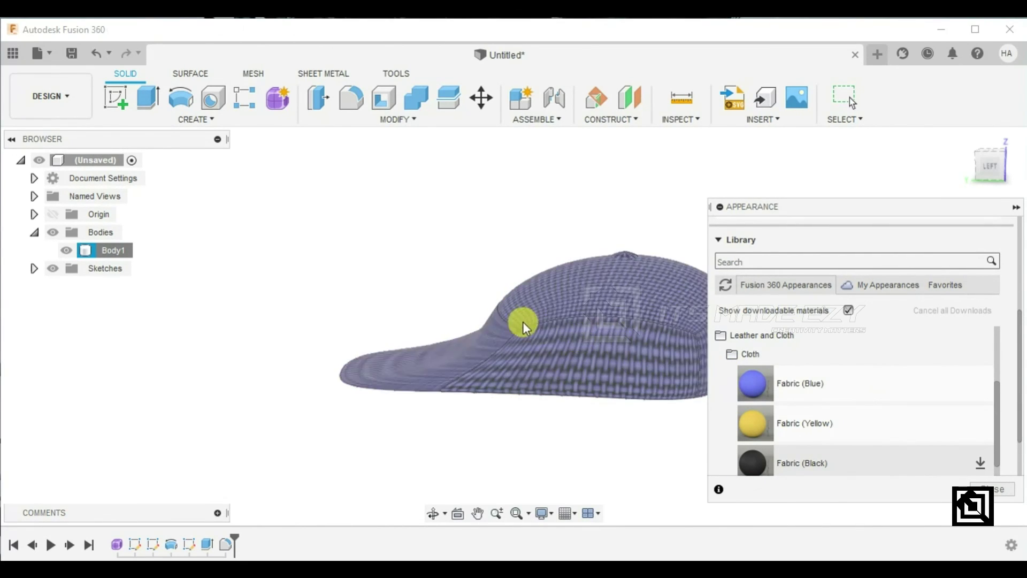
middle_click_drag(421, 288, 567, 343, "shift")
left_click(1006, 491)
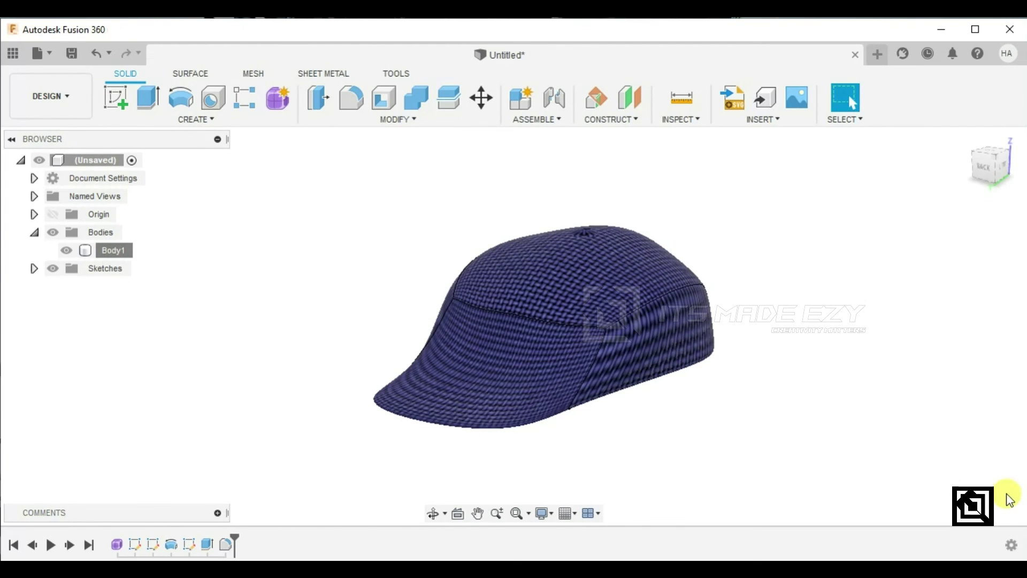
Save the cap design under the name Untitled in the ME Specialization location.
middle_click_drag(683, 415, 851, 436, "shift")
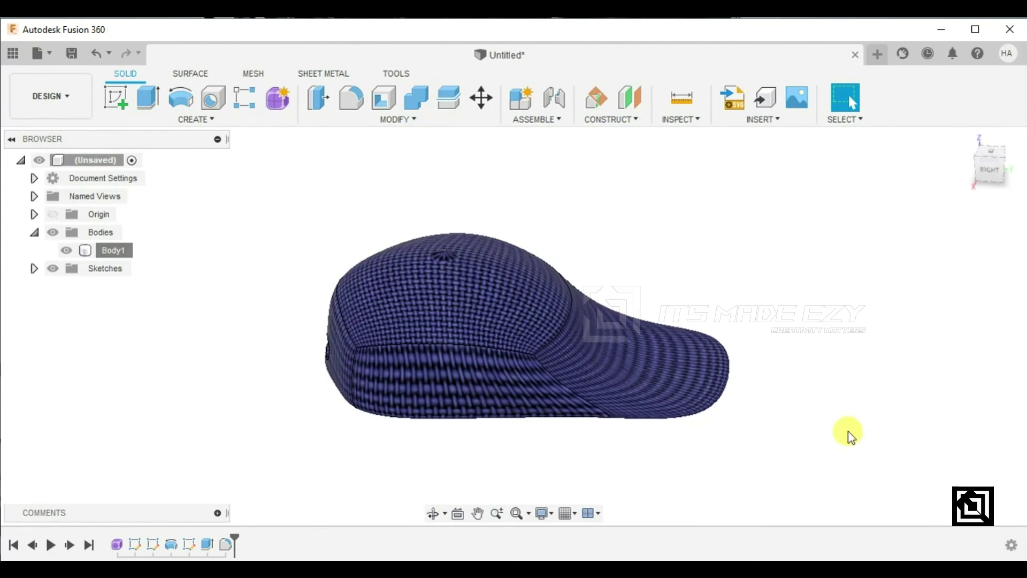
left_click(68, 49)
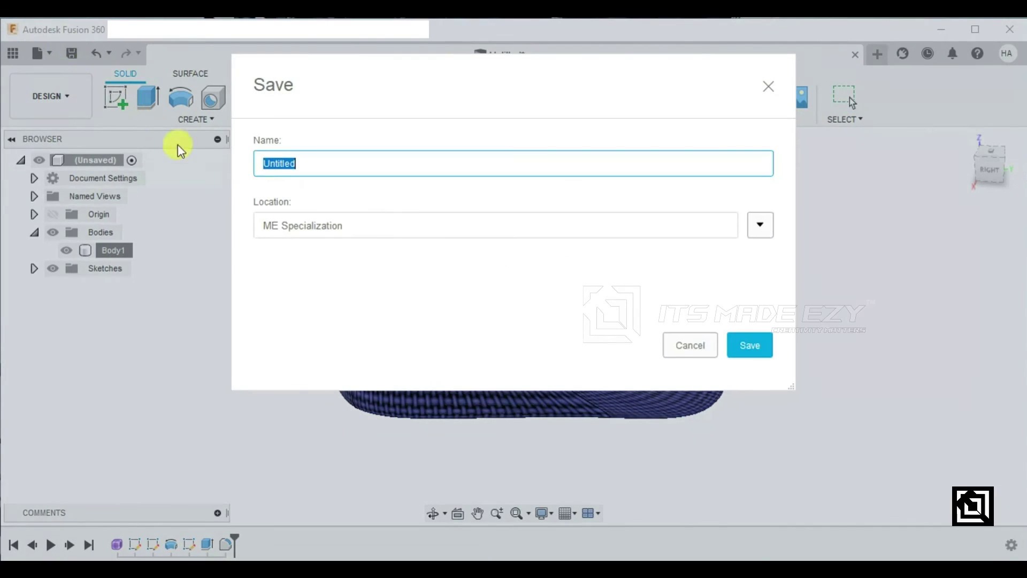
left_click(763, 353)
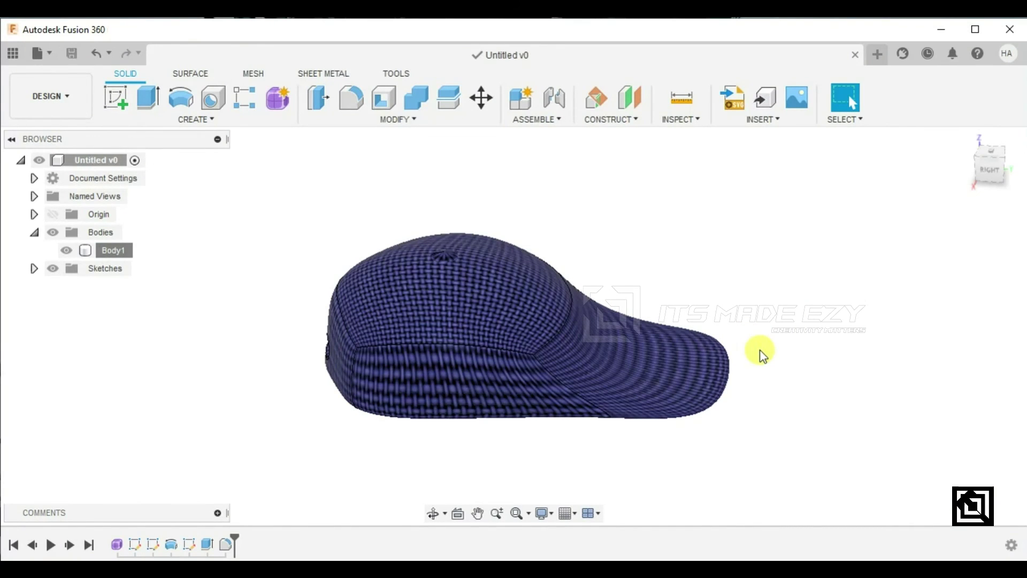